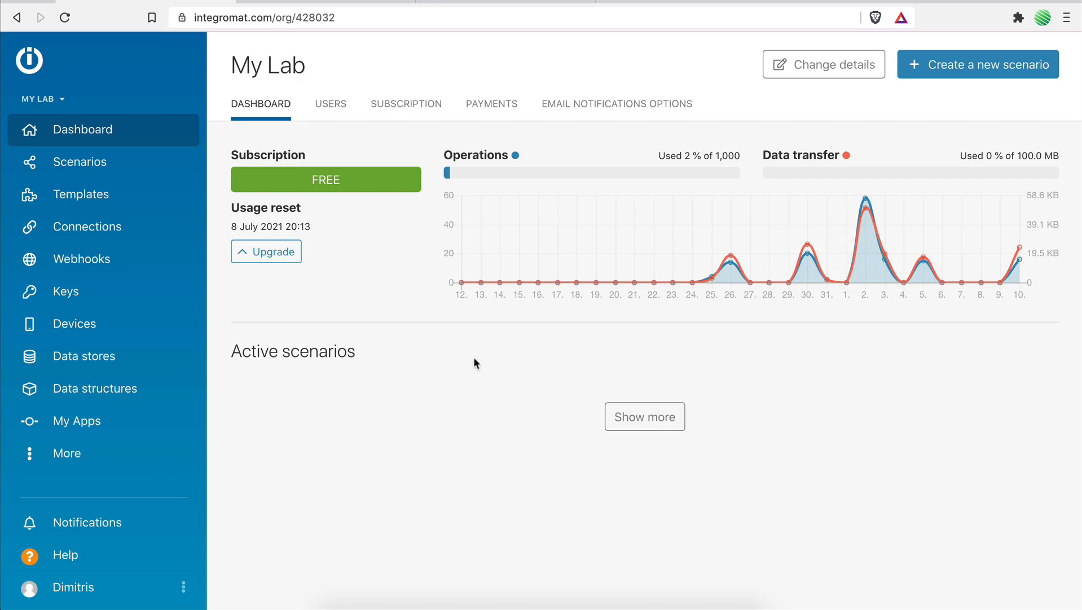
Create a new blank Integromat scenario, skipping the choice of services to integrate.
{"action": "left_click", "coordinate": [980, 79]}
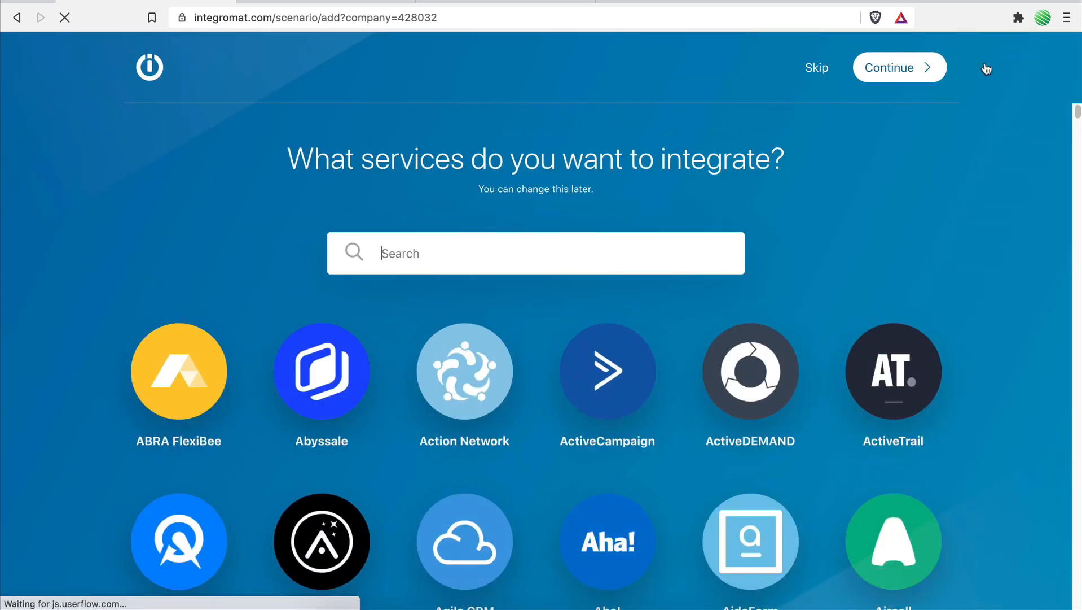
{"action": "left_click", "coordinate": [809, 77]}
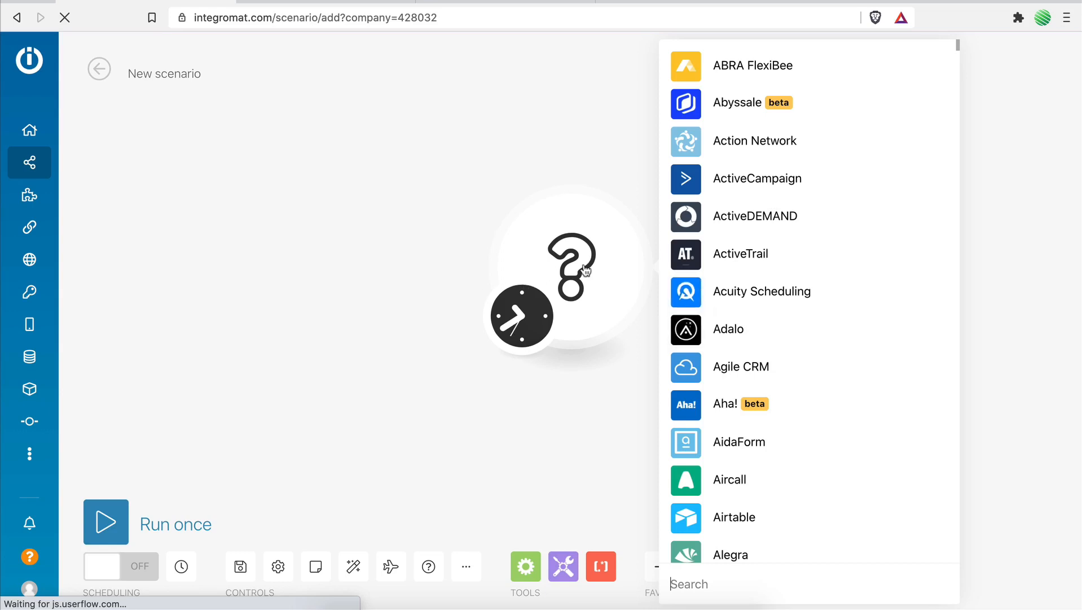
Switch to Notion and insert an inline table database in the empty Home page.
{"action": "left_click", "coordinate": [319, 3]}
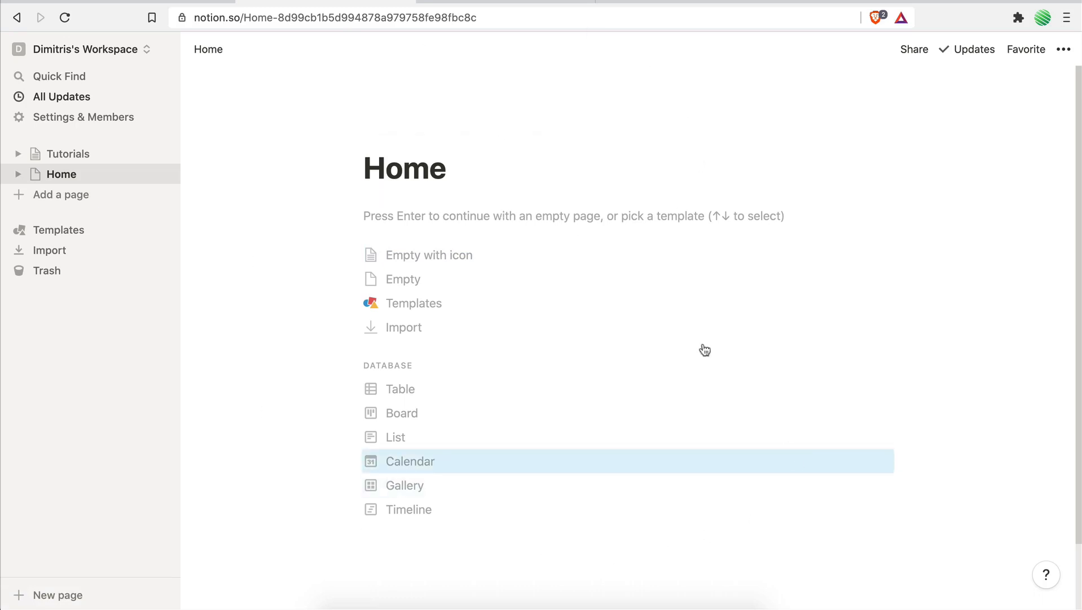
{"action": "left_click", "coordinate": [430, 215]}
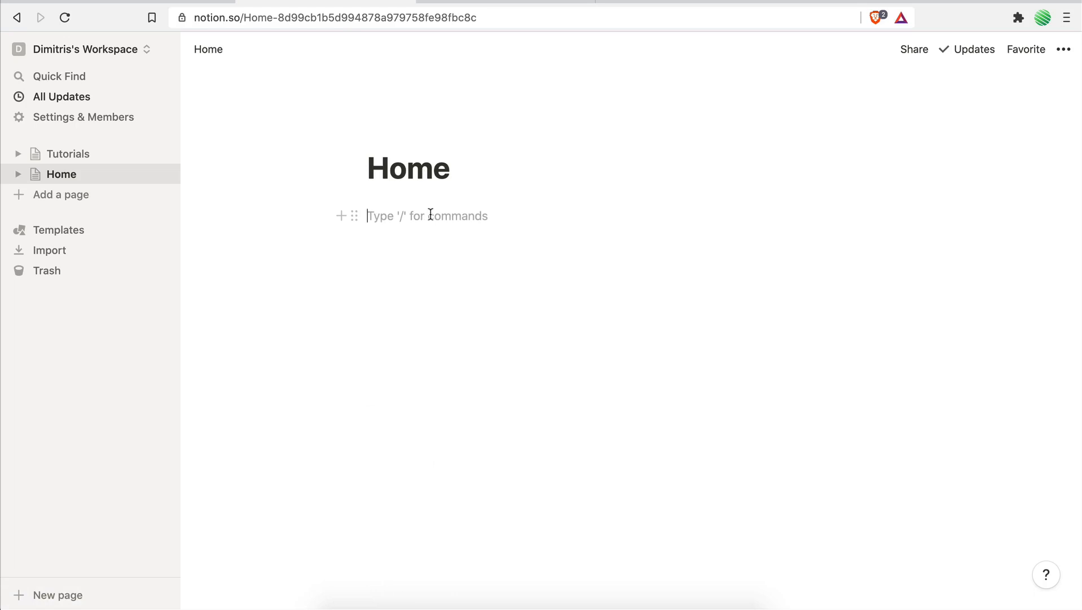
{"action": "type", "text": "/"}
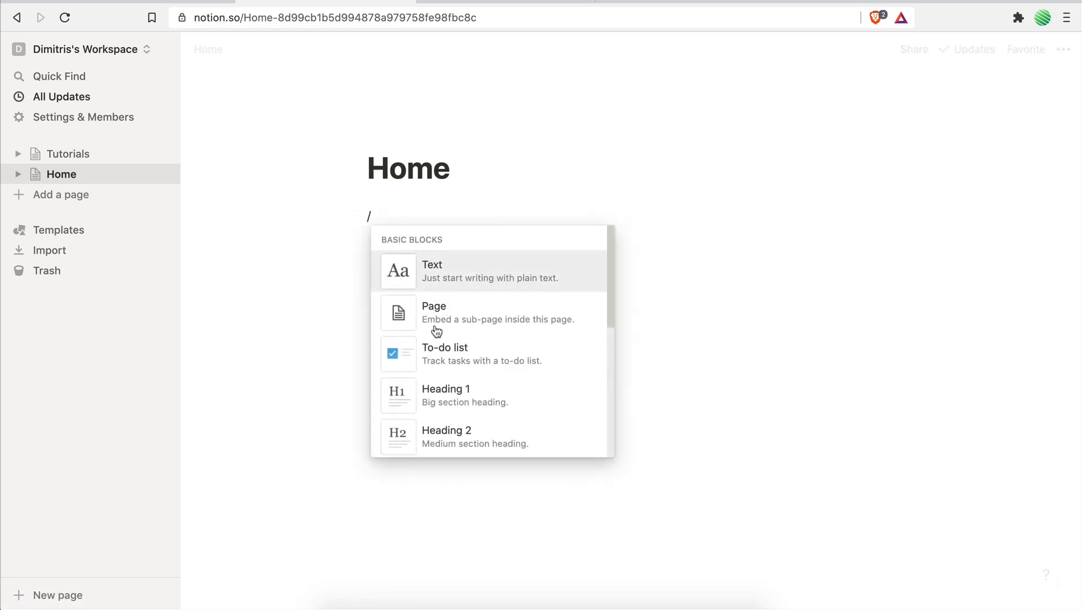
{"action": "scroll", "coordinate": [437, 333], "scroll_direction": "down", "scroll_amount": 5}
{"action": "scroll", "coordinate": [439, 345], "scroll_direction": "down", "scroll_amount": 12}
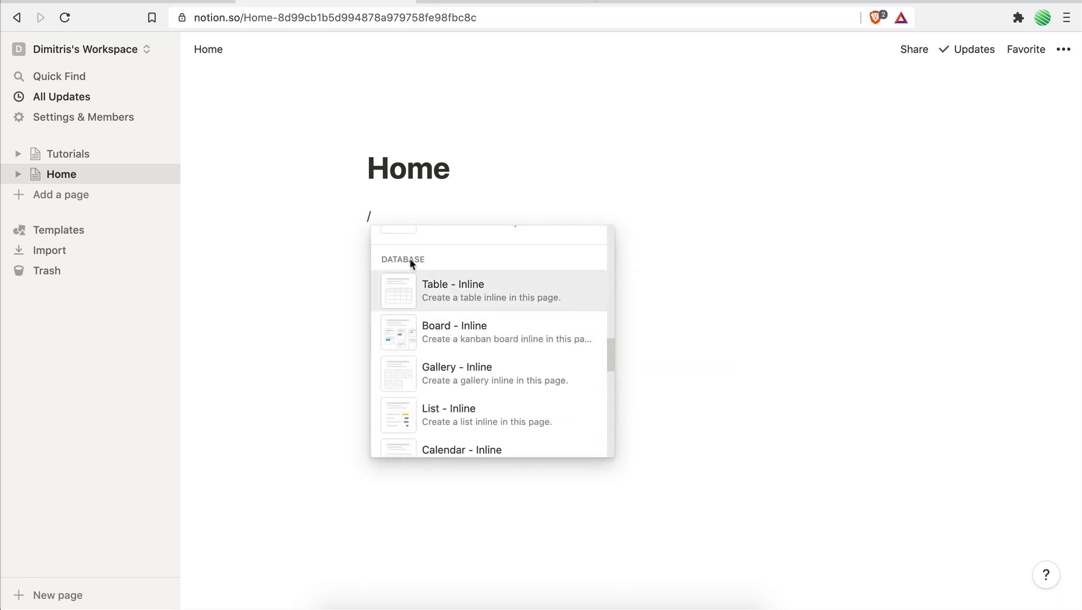
{"action": "scroll", "coordinate": [481, 298], "scroll_direction": "up", "scroll_amount": 5}
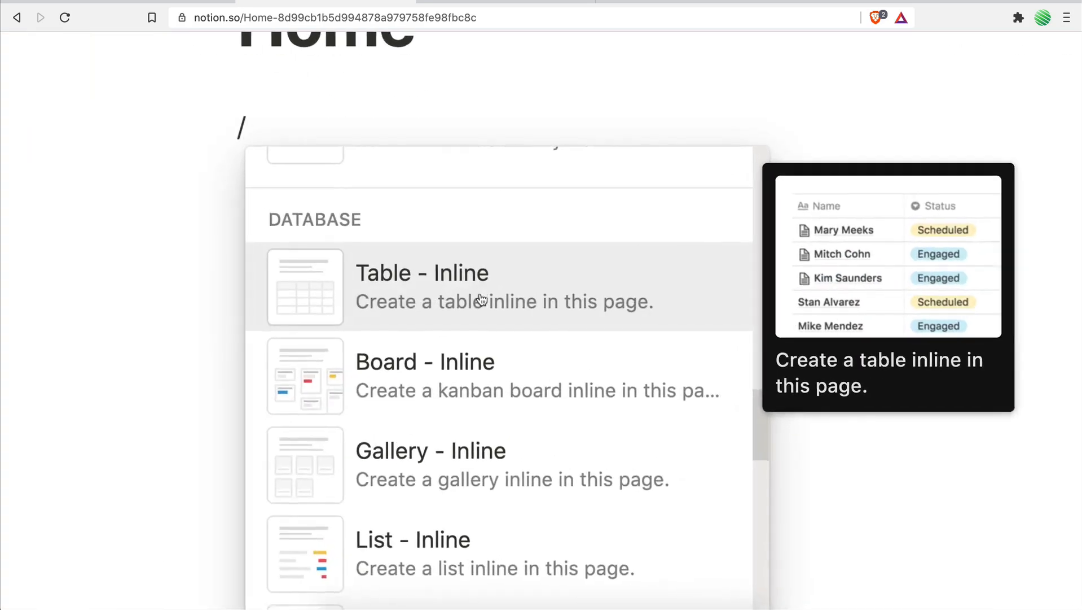
{"action": "scroll", "coordinate": [481, 299], "scroll_direction": "down", "scroll_amount": 5}
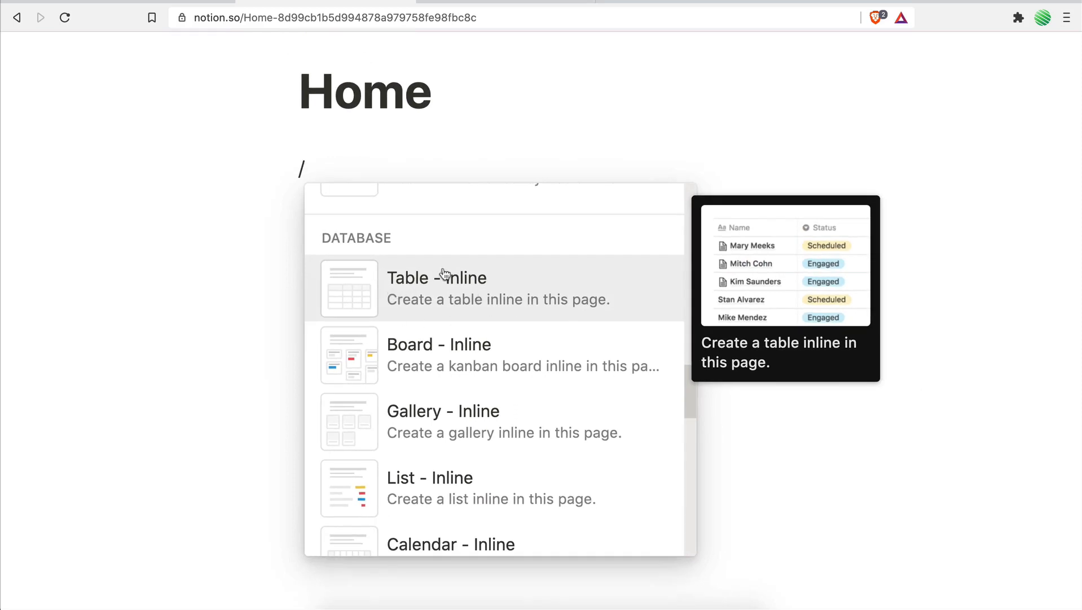
{"action": "scroll", "coordinate": [429, 296], "scroll_direction": "down", "scroll_amount": 3}
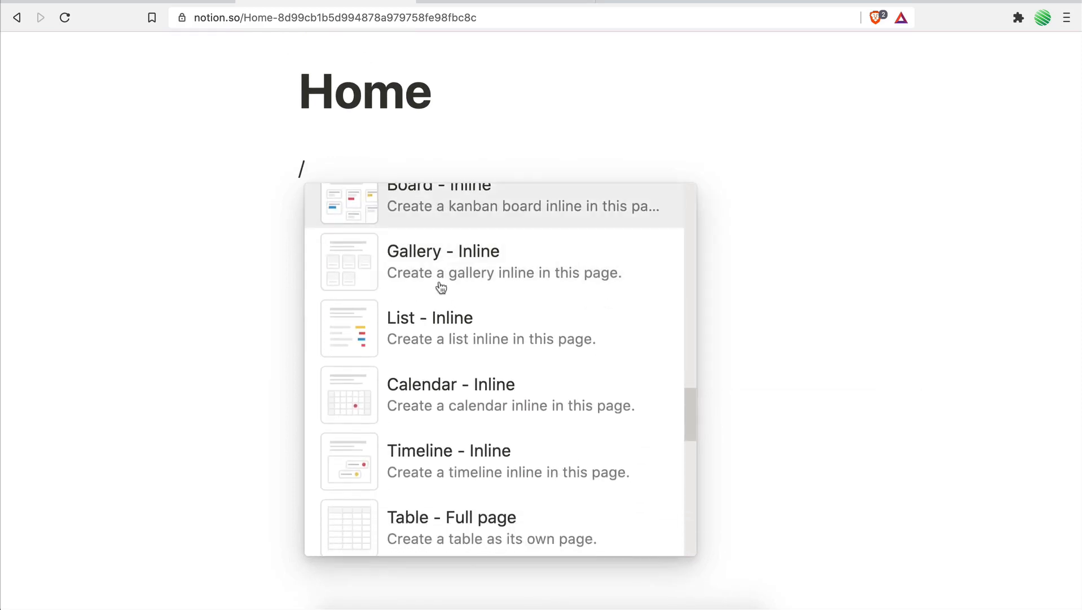
{"action": "scroll", "coordinate": [447, 246], "scroll_direction": "up", "scroll_amount": 3}
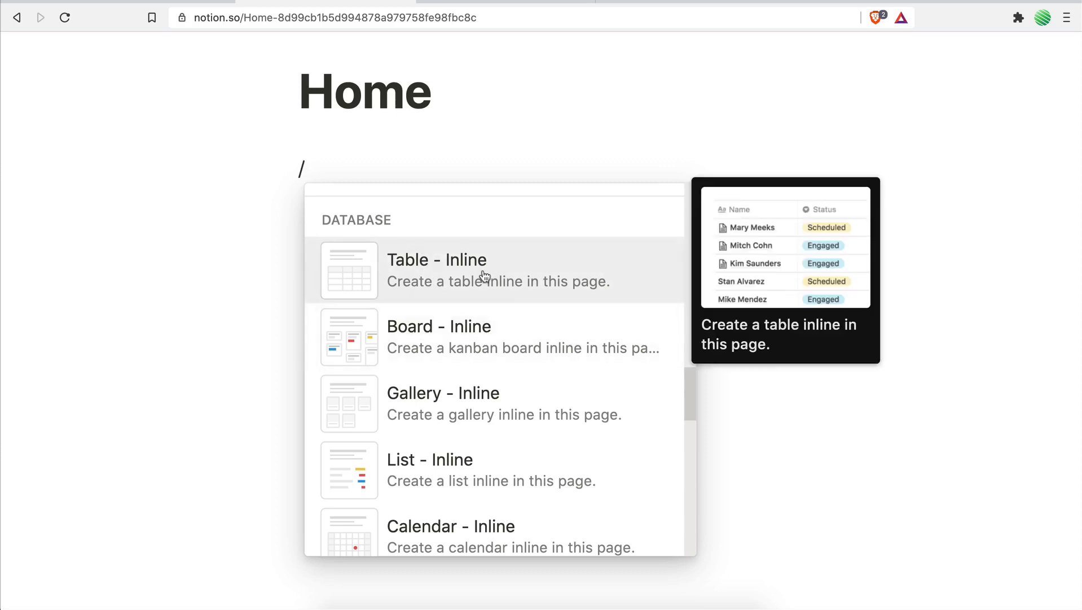
{"action": "scroll", "coordinate": [480, 282], "scroll_direction": "down", "scroll_amount": 3}
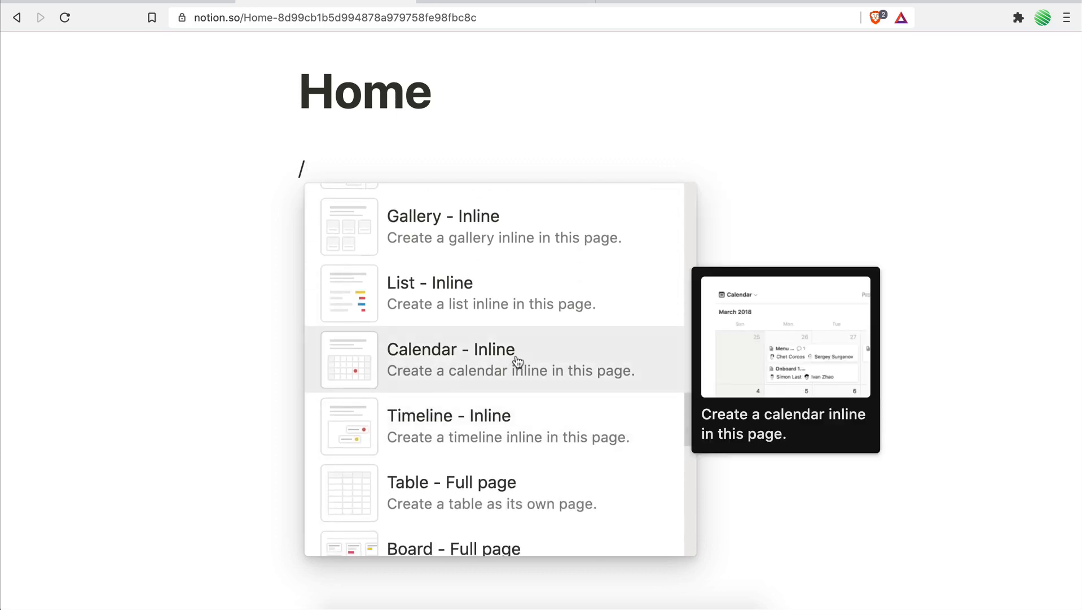
{"action": "scroll", "coordinate": [517, 361], "scroll_direction": "up", "scroll_amount": 5}
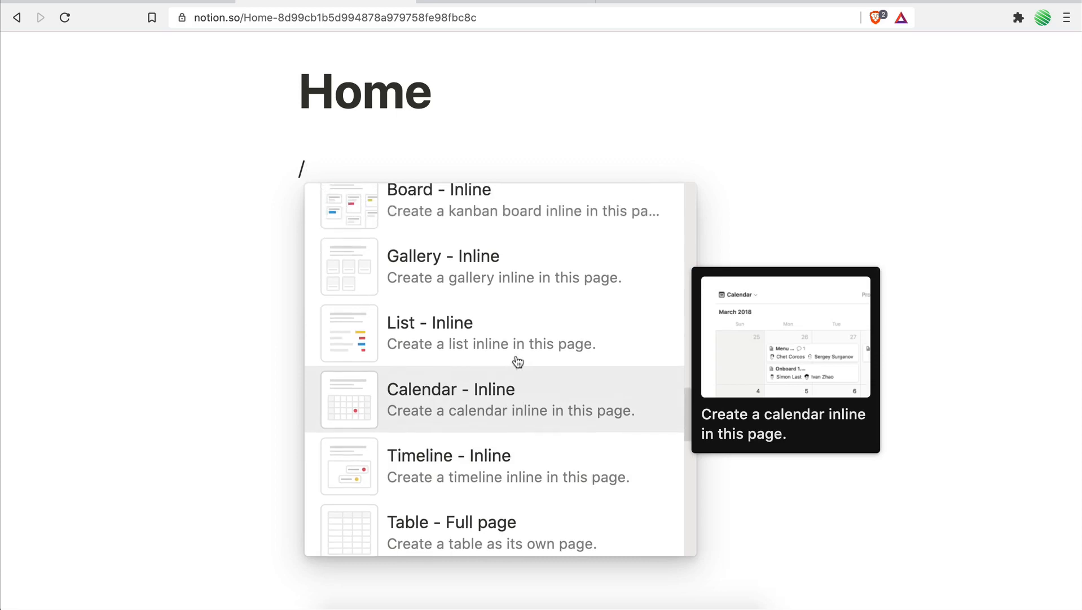
{"action": "left_click", "coordinate": [420, 293]}
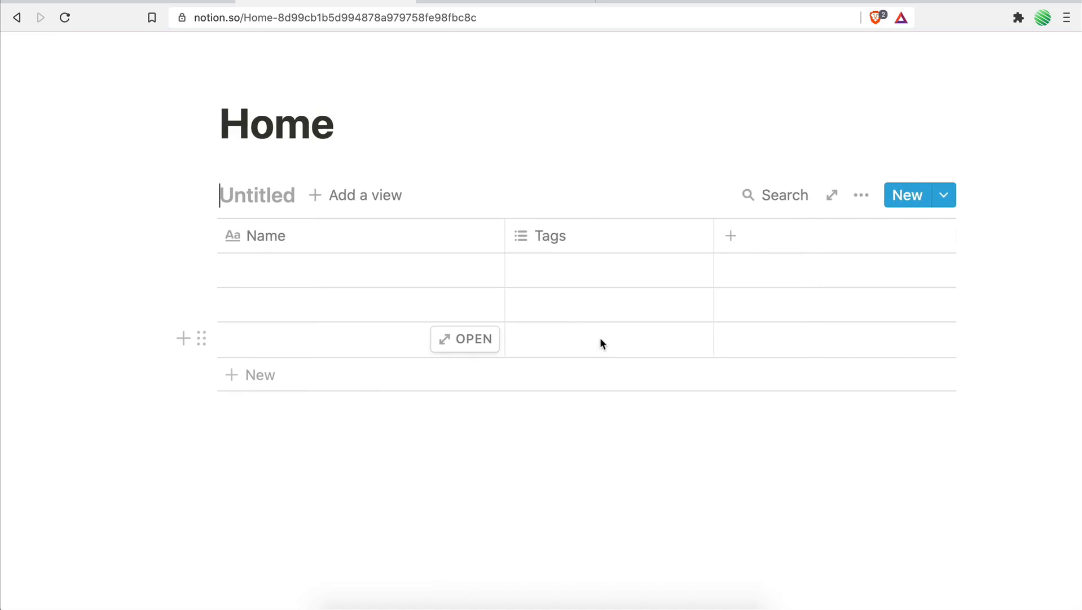
Title the table Meetings and rename its Name column to Topic.
{"action": "left_click", "coordinate": [255, 225]}
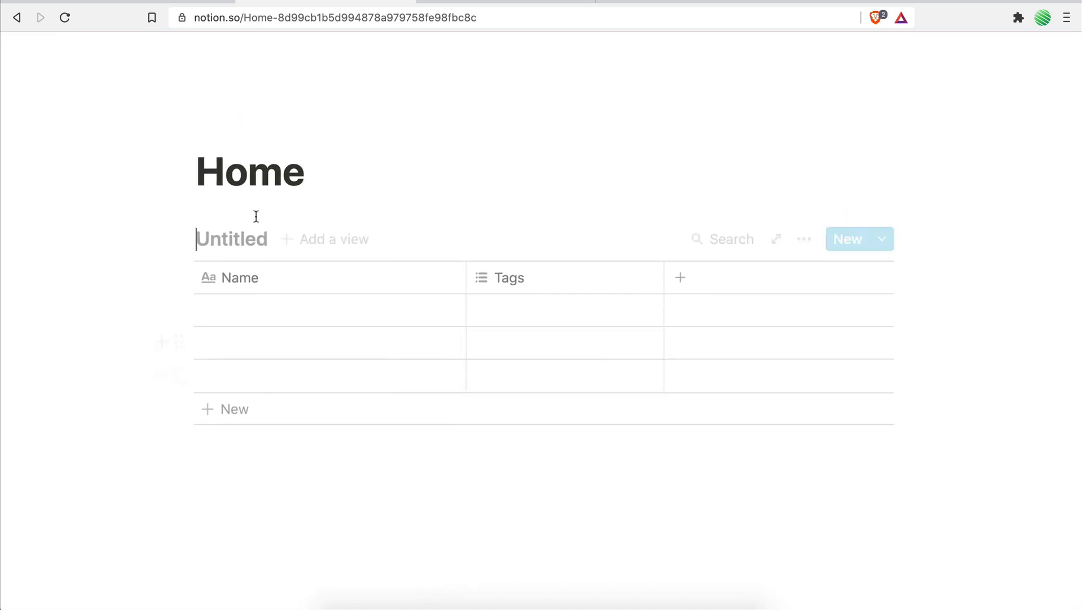
{"action": "type", "text": "Meetings"}
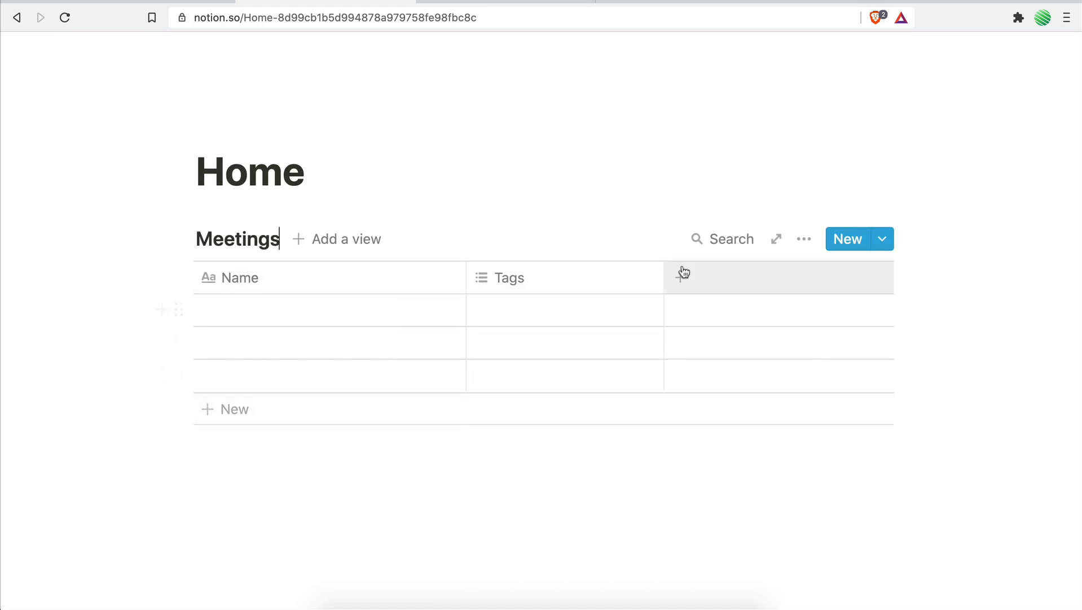
{"action": "left_click", "coordinate": [315, 276]}
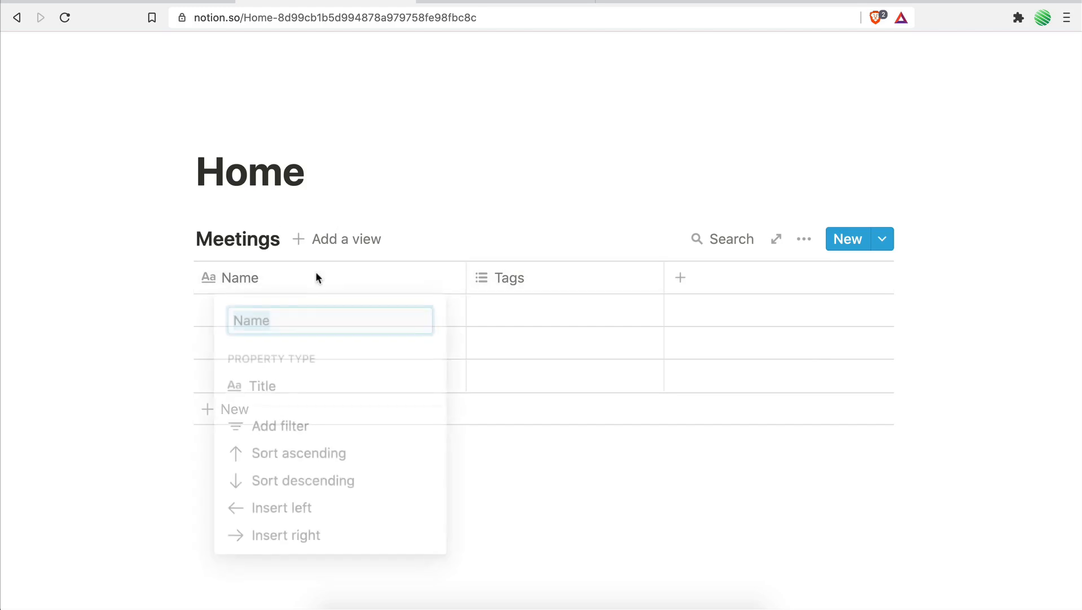
{"action": "type", "text": "Topic"}
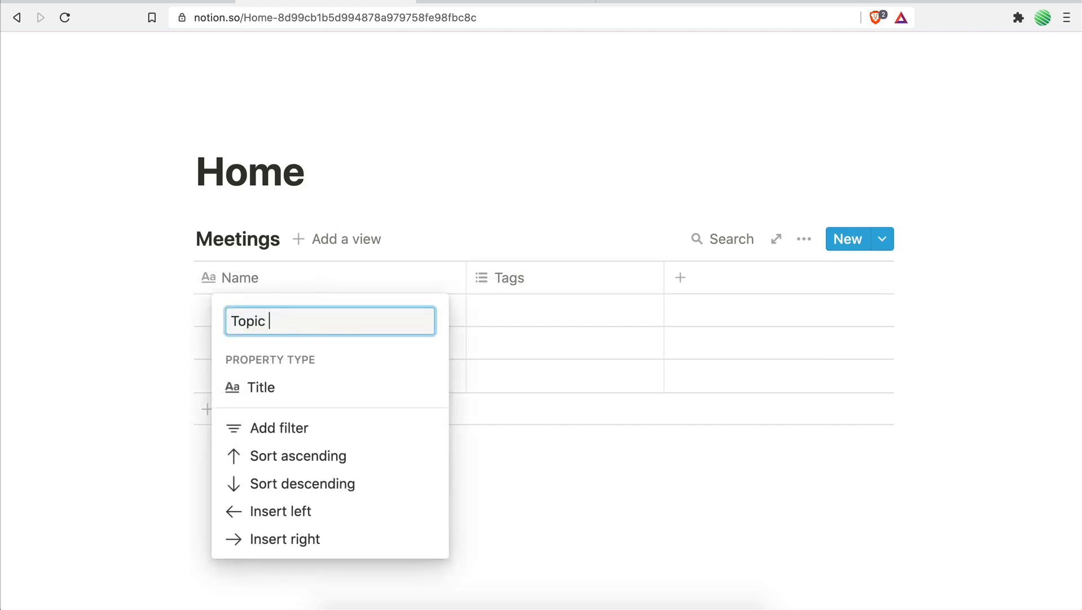
{"action": "left_click", "coordinate": [369, 282]}
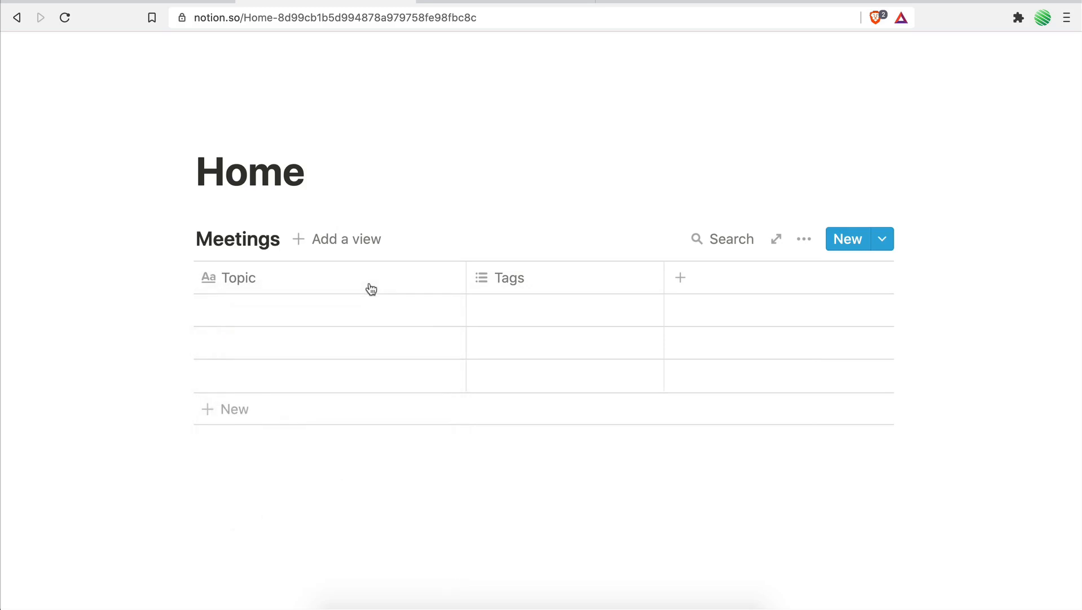
Convert the Tags column to the Checkbox property type and rename it Scheduled.
{"action": "left_click", "coordinate": [546, 269]}
{"action": "mouse_move", "coordinate": [530, 385]}
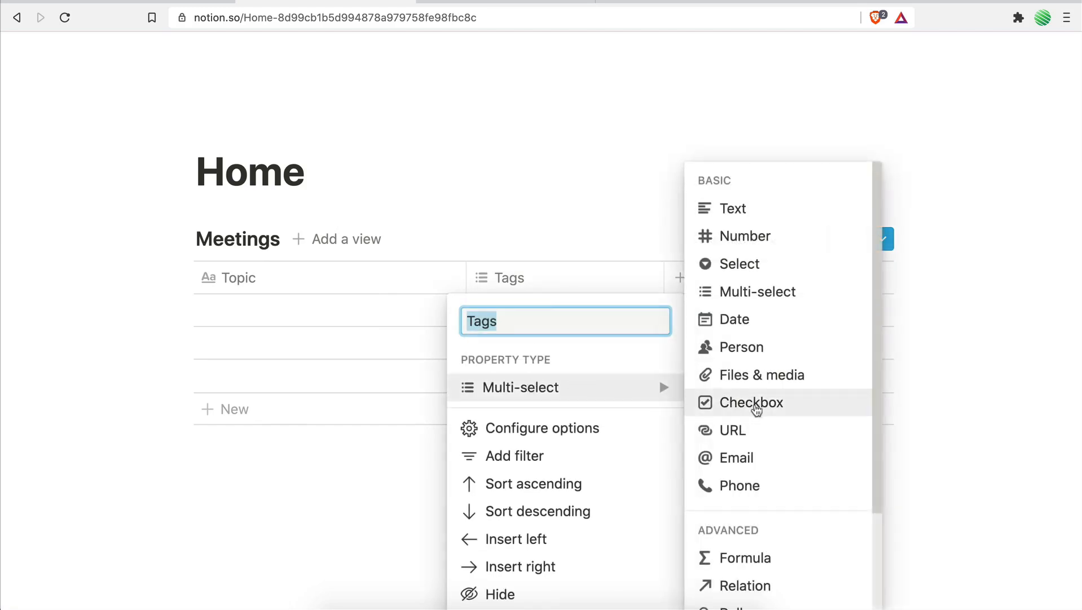
{"action": "left_click", "coordinate": [760, 403]}
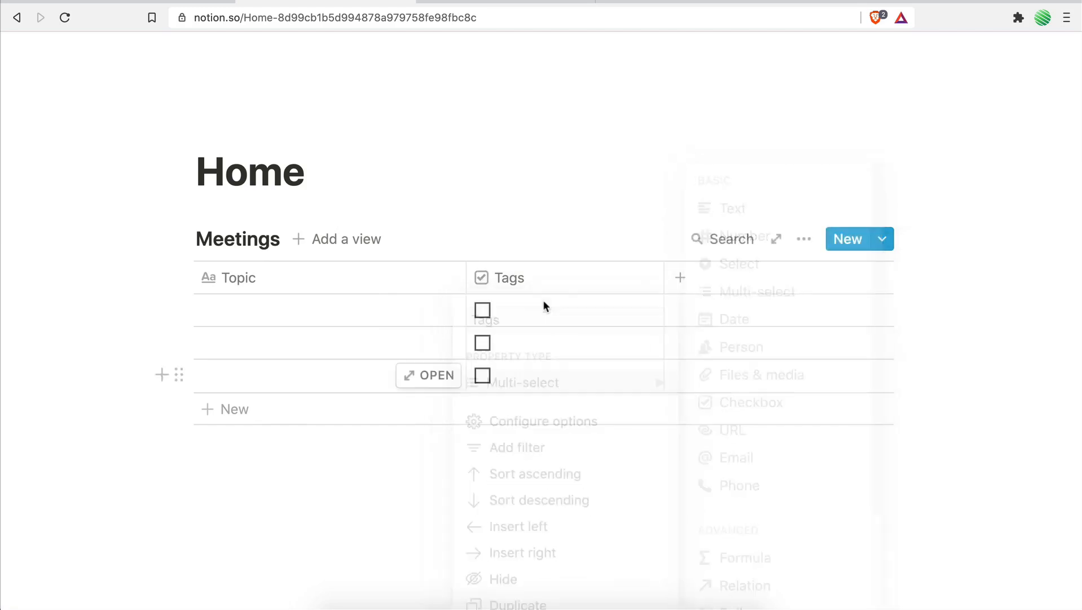
{"action": "left_click", "coordinate": [528, 279]}
{"action": "type", "text": "Scheduled"}
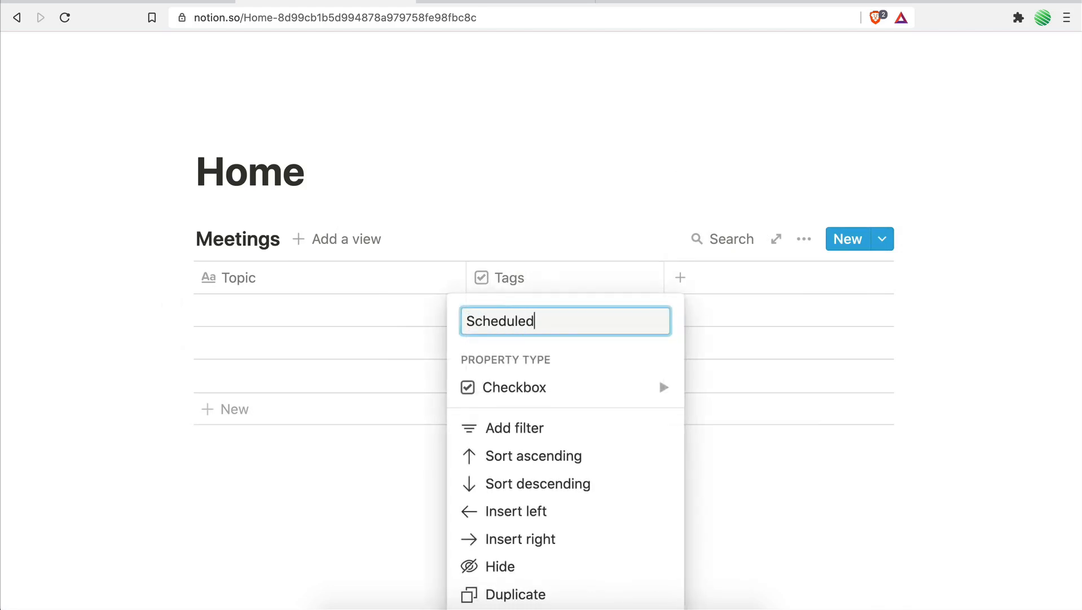
{"action": "left_click", "coordinate": [511, 217]}
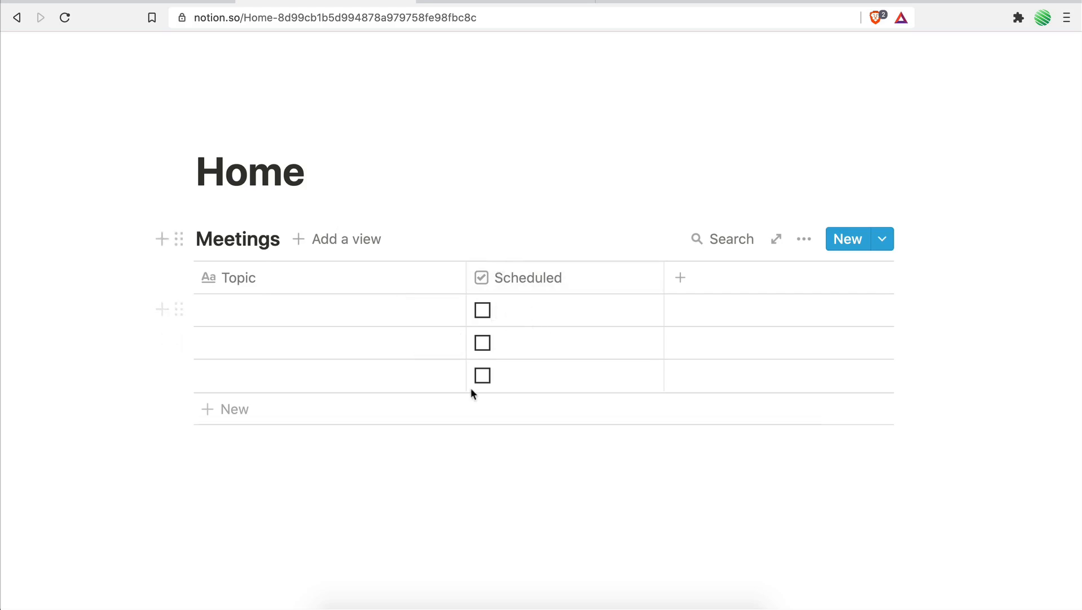
Add a new column named Date with the Date property type to the Meetings table.
{"action": "scroll", "coordinate": [641, 373], "scroll_direction": "right", "scroll_amount": 1}
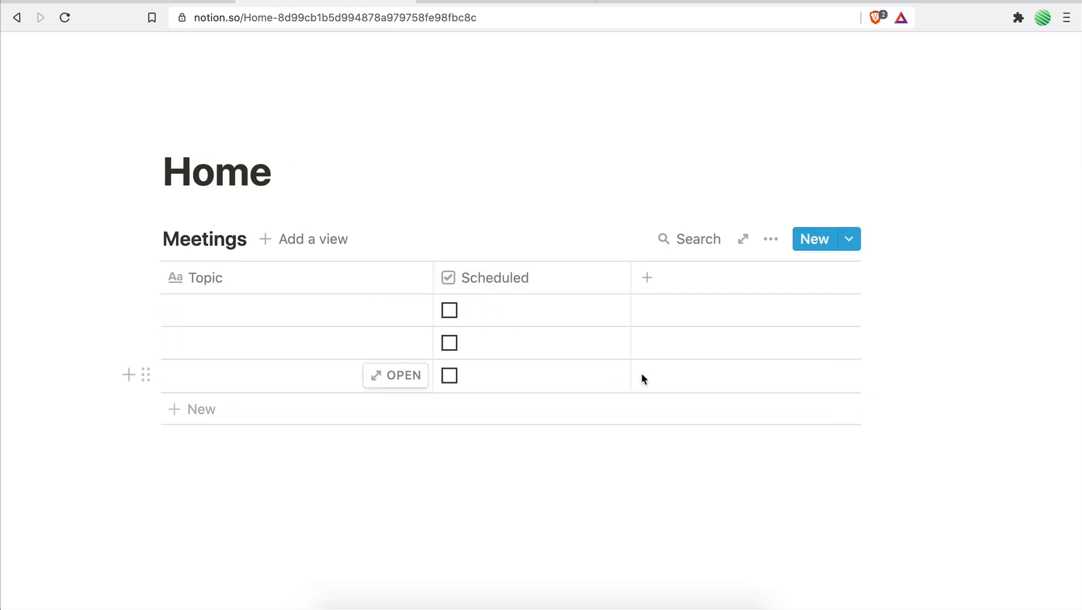
{"action": "left_click", "coordinate": [630, 291]}
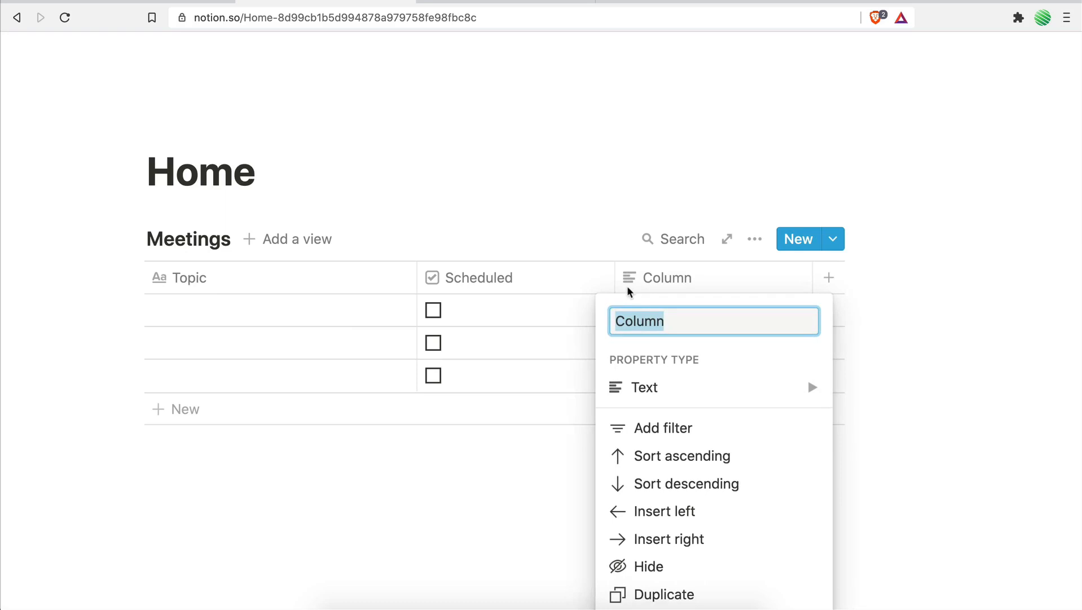
{"action": "type", "text": "Date"}
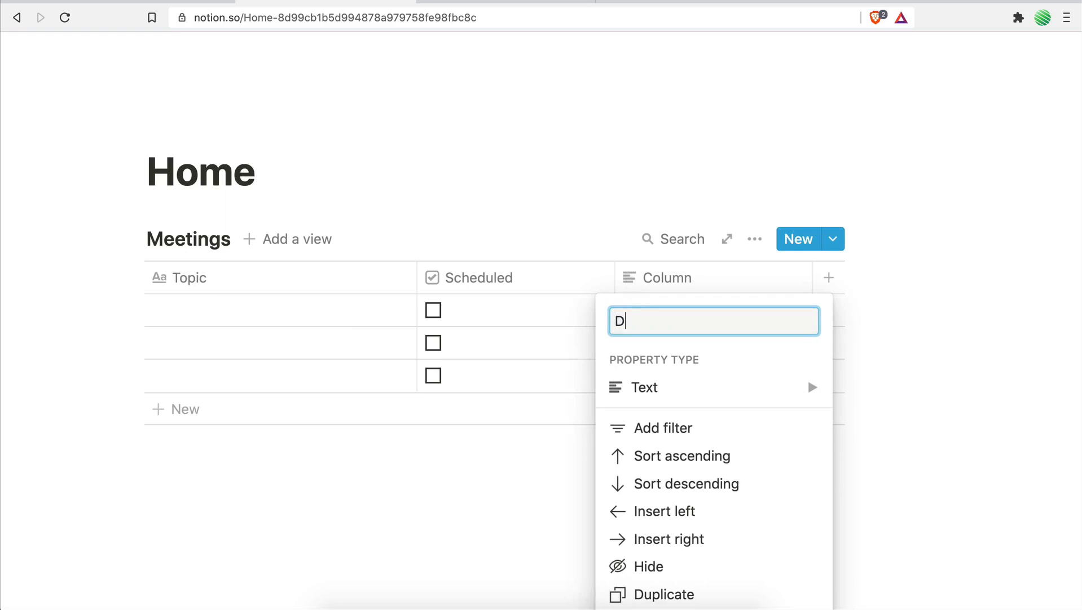
{"action": "left_click", "coordinate": [651, 396]}
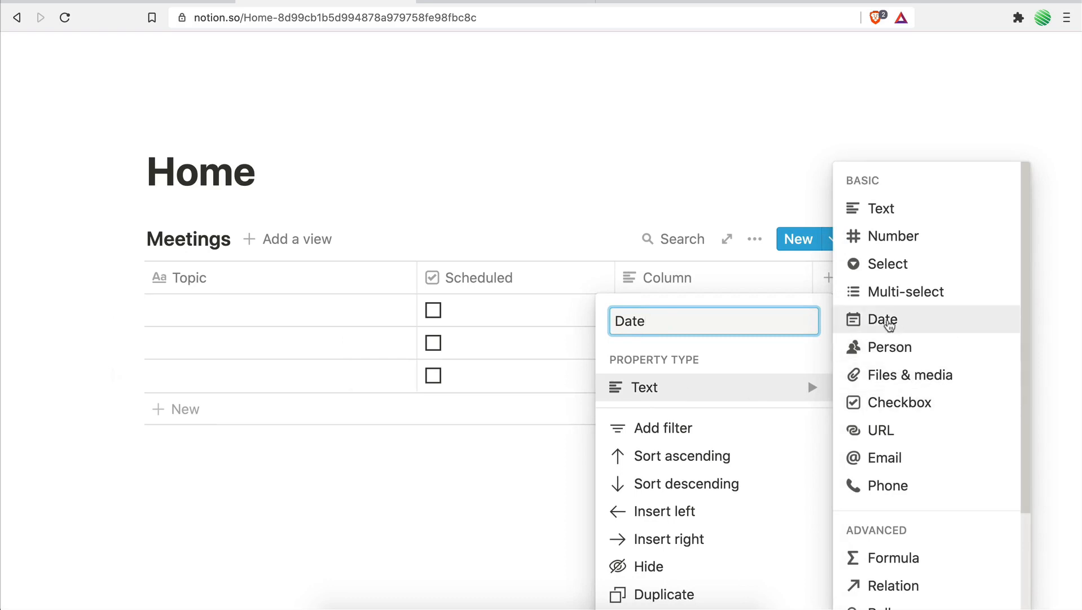
{"action": "left_click", "coordinate": [895, 319]}
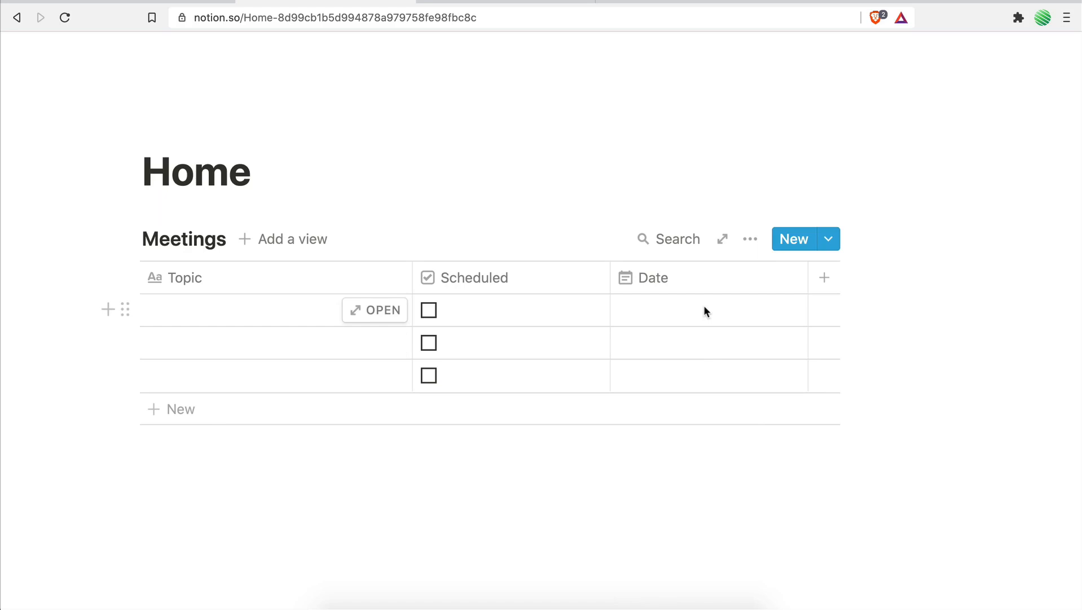
Set the first row's Date to Jun 10, 2021 with the time included.
{"action": "left_click", "coordinate": [671, 283]}
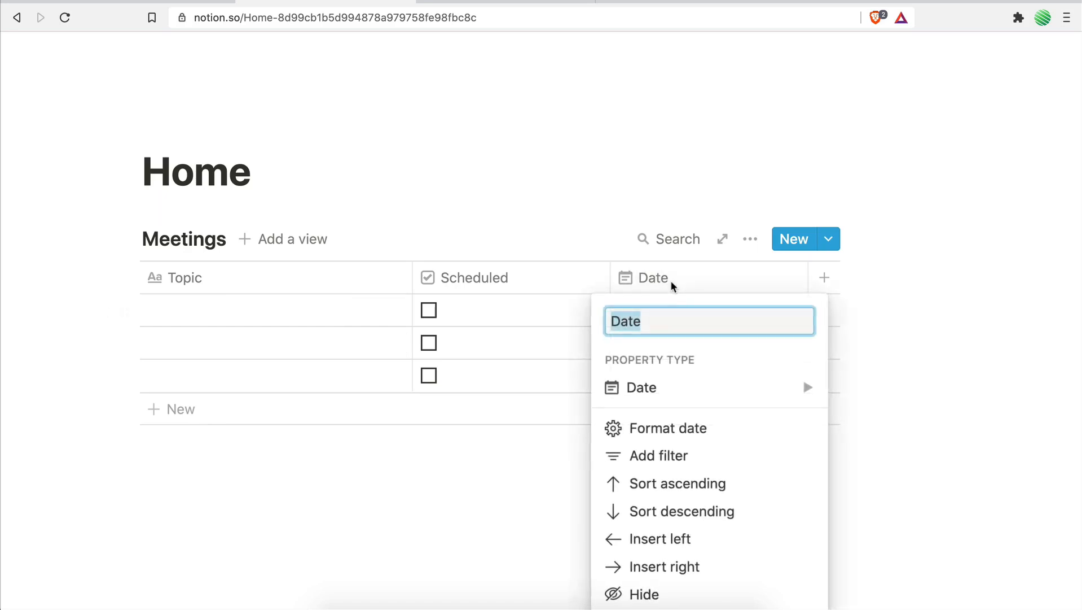
{"action": "left_click", "coordinate": [614, 428]}
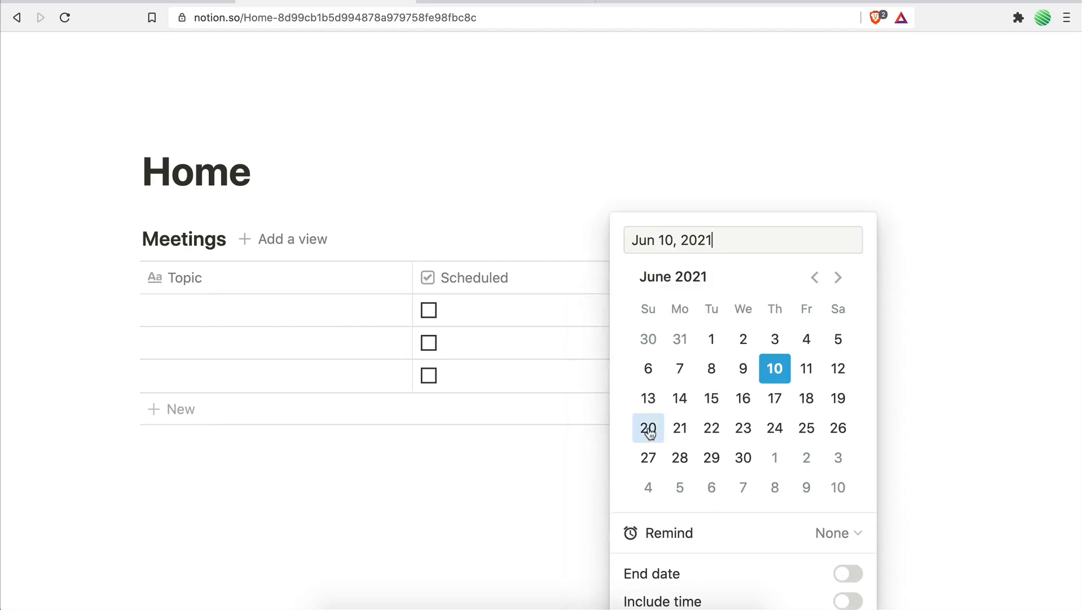
{"action": "scroll", "coordinate": [715, 450], "scroll_direction": "down", "scroll_amount": 3}
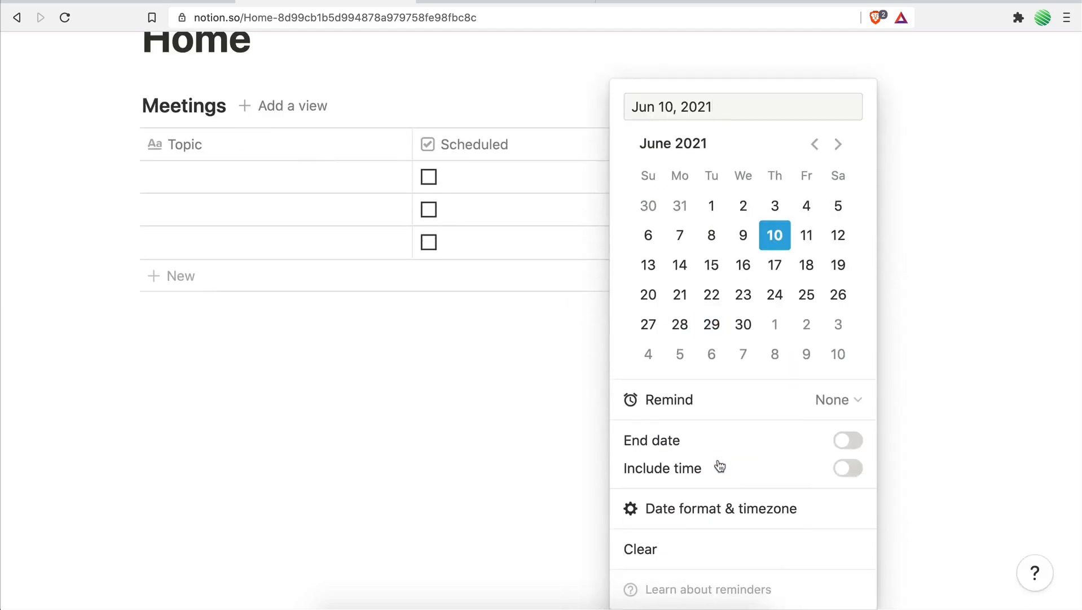
{"action": "left_click", "coordinate": [847, 470]}
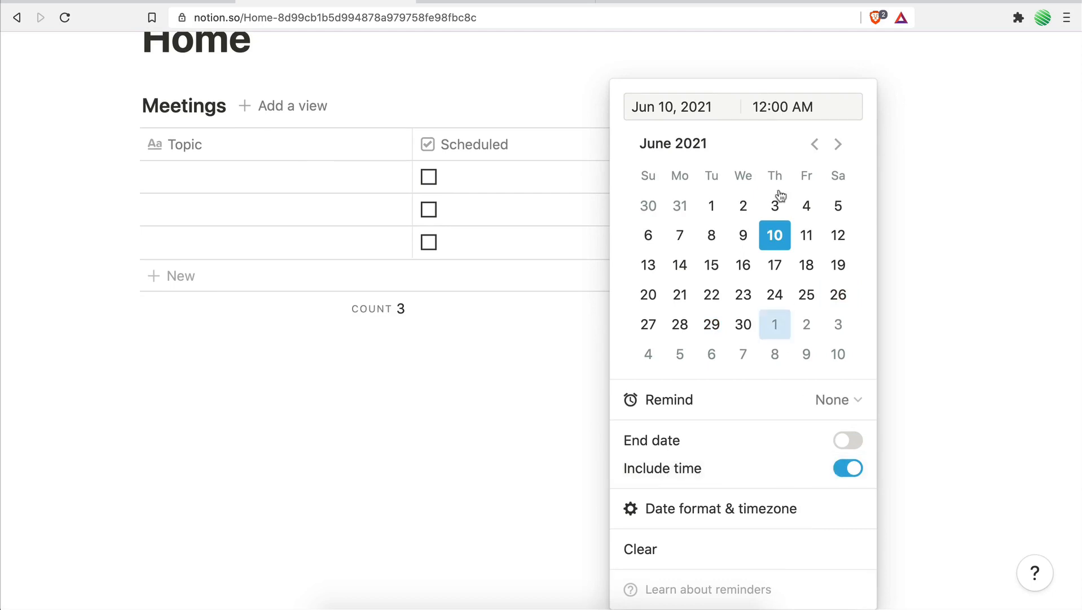
{"action": "left_click", "coordinate": [943, 205]}
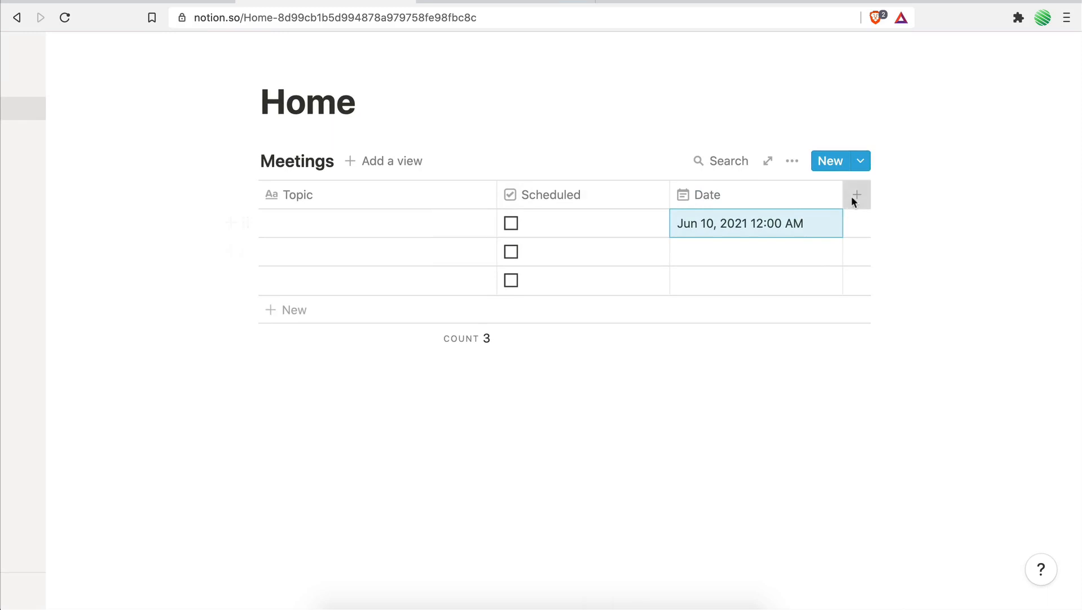
Add a new column named Duration with the Number property type to the Meetings table.
{"action": "left_click", "coordinate": [856, 196]}
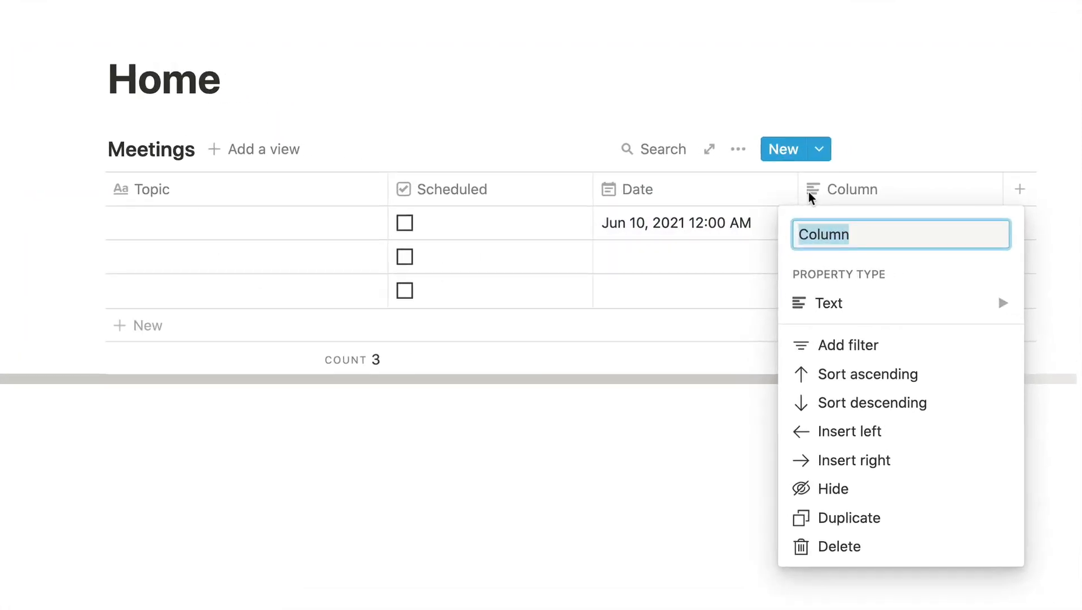
{"action": "type", "text": "D"}
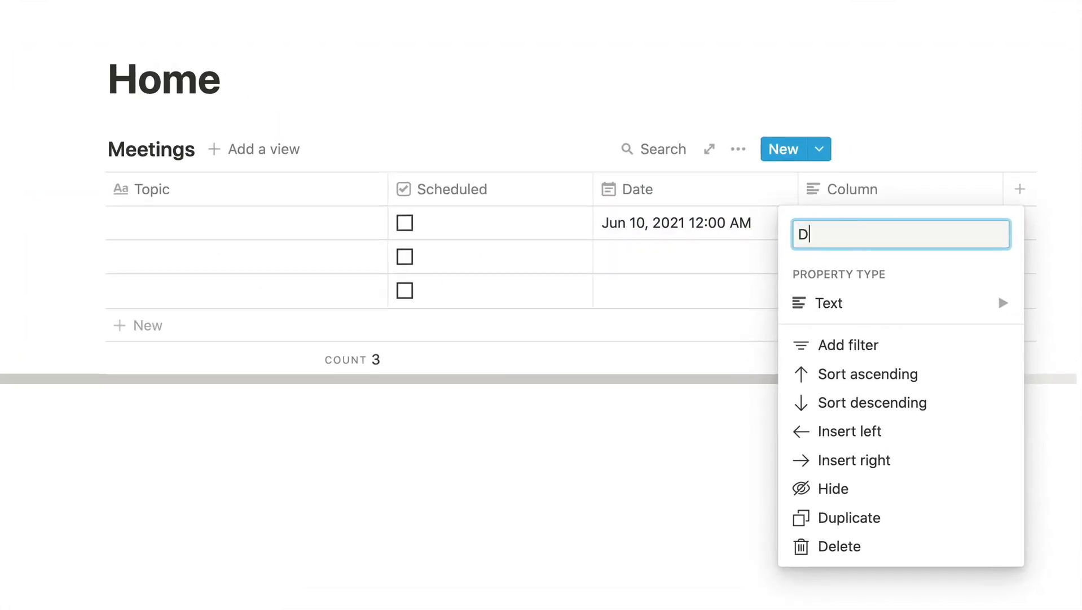
{"action": "type", "text": "uration"}
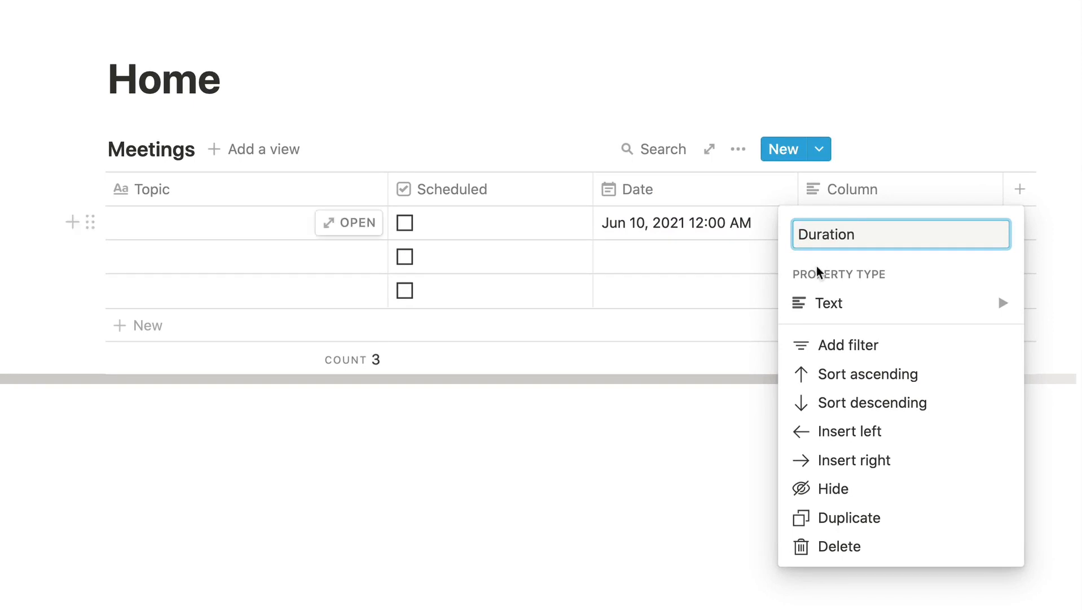
{"action": "left_click", "coordinate": [831, 303]}
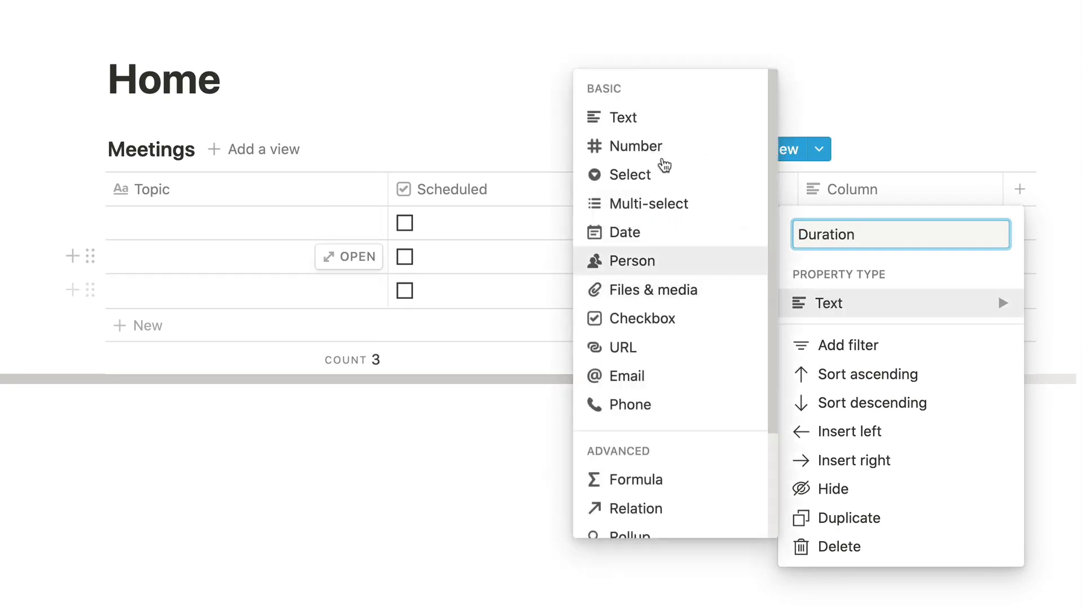
{"action": "left_click", "coordinate": [655, 149]}
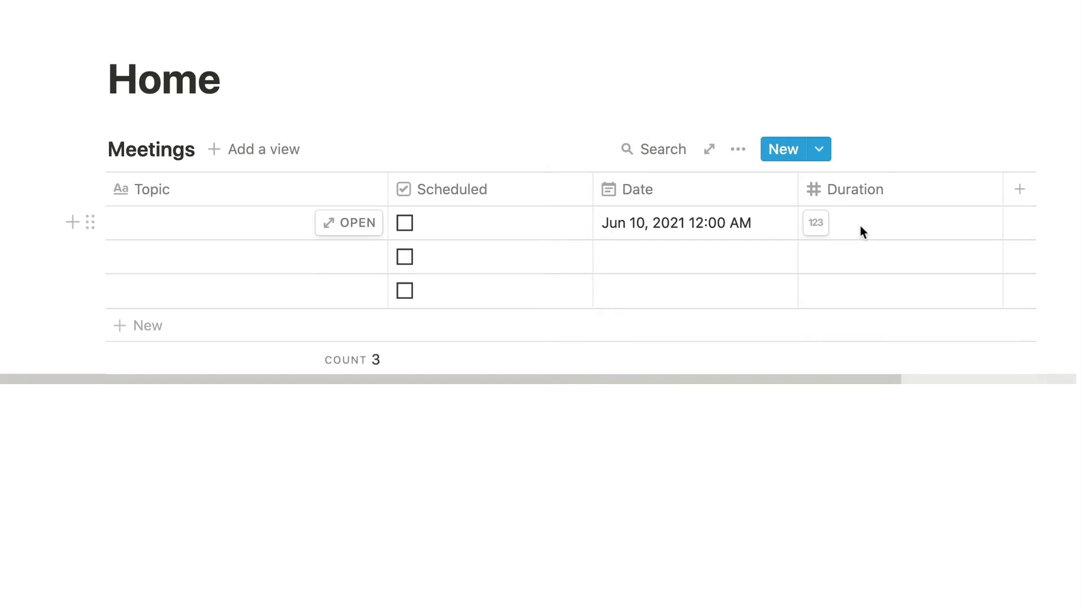
Add a new column named Agenda after Duration, keeping the Text property type.
{"action": "scroll", "coordinate": [861, 225], "scroll_direction": "right", "scroll_amount": 5}
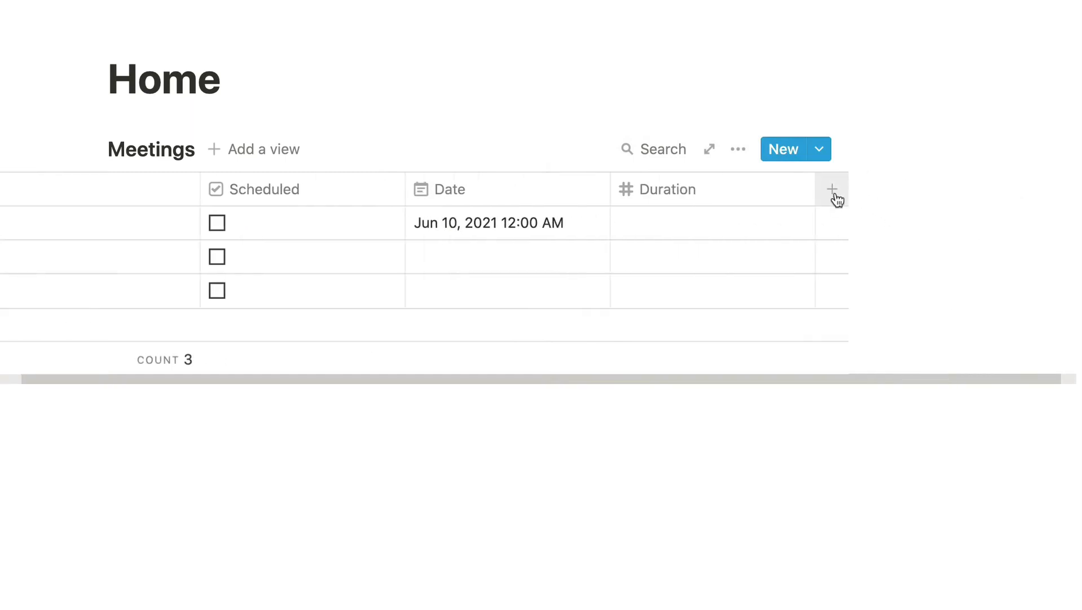
{"action": "left_click", "coordinate": [834, 195]}
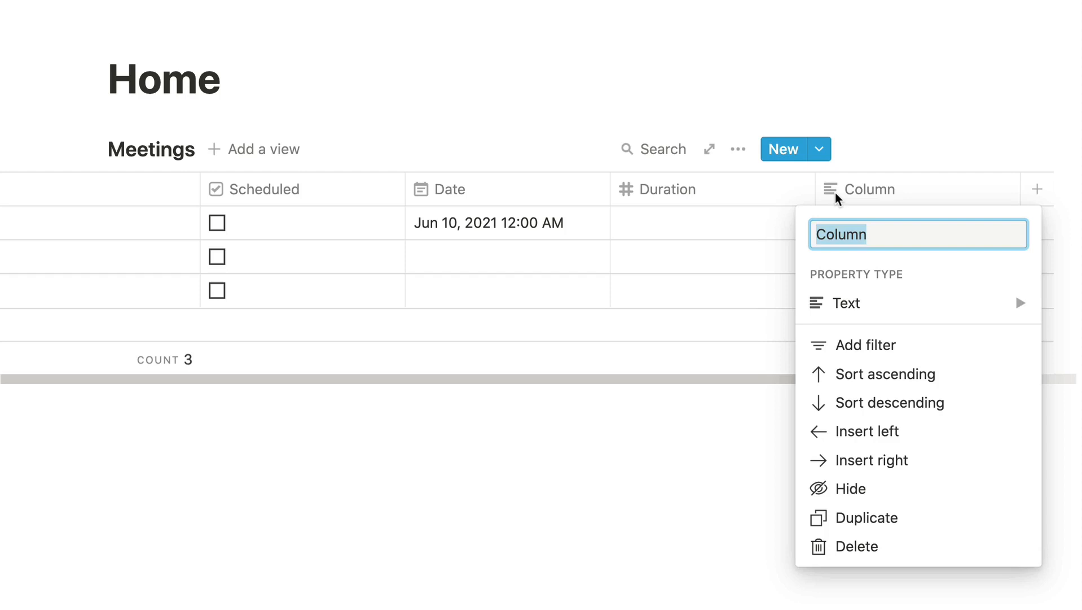
{"action": "type", "text": "Agenda"}
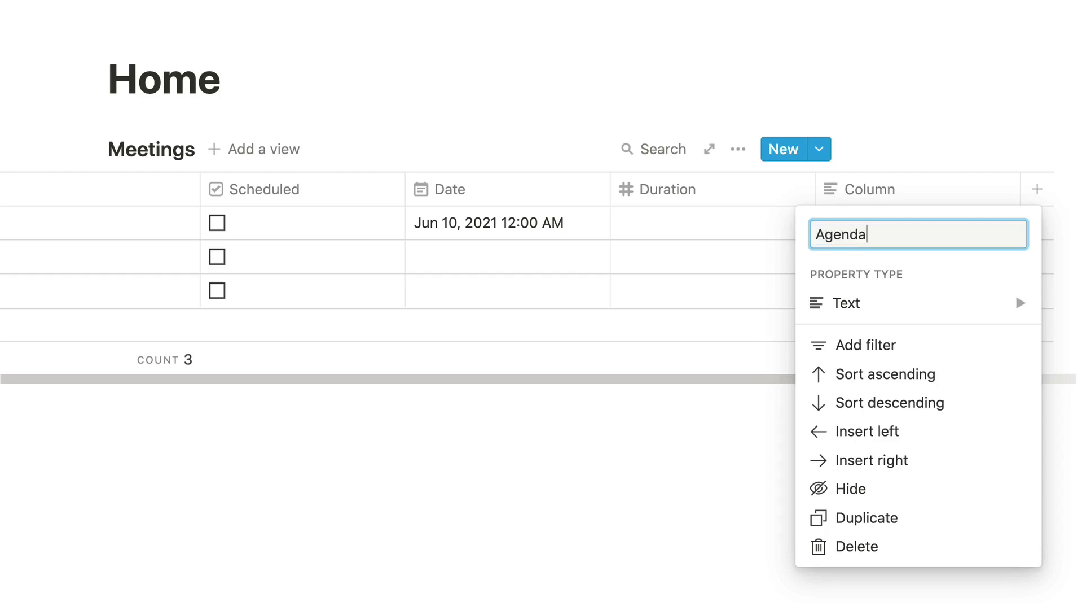
{"action": "left_click", "coordinate": [842, 307]}
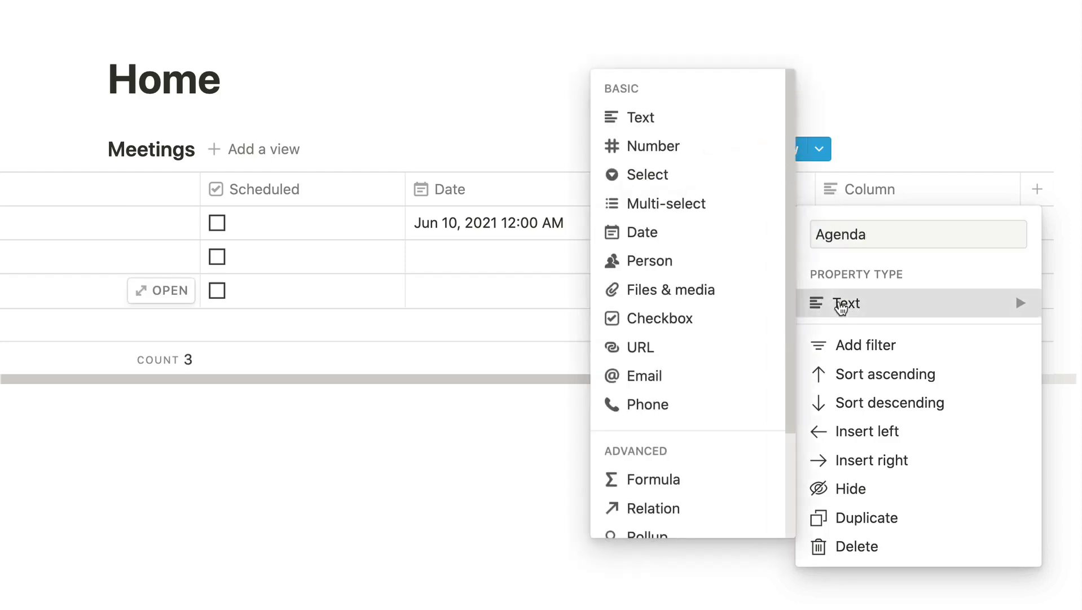
{"action": "left_click", "coordinate": [870, 138]}
Add a new column named Start URL with the URL property type after Agenda.
{"action": "scroll", "coordinate": [883, 287], "scroll_direction": "right", "scroll_amount": 3}
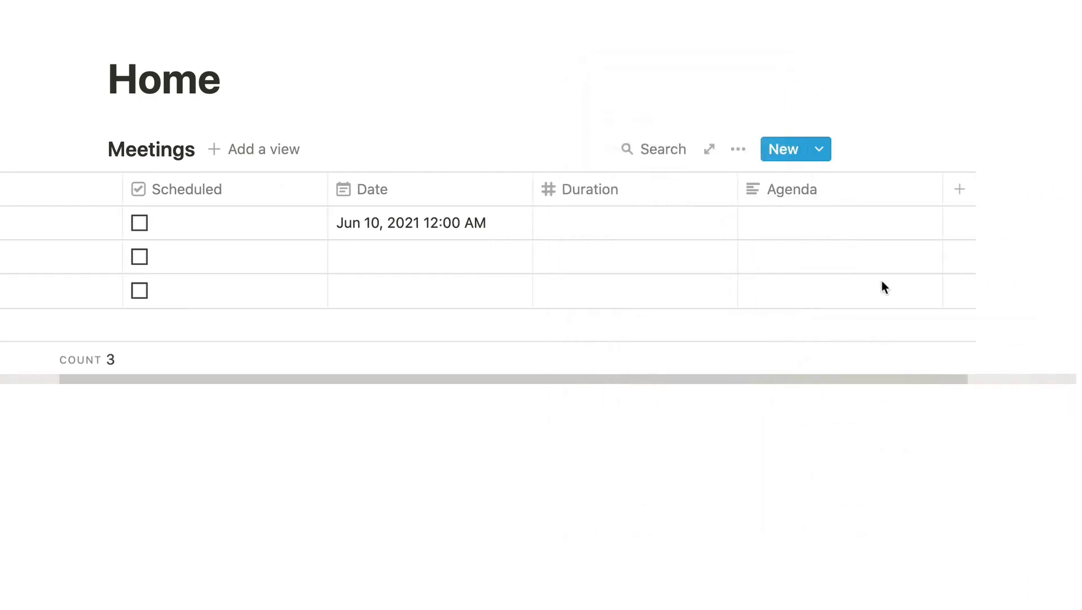
{"action": "scroll", "coordinate": [883, 281], "scroll_direction": "right", "scroll_amount": 2}
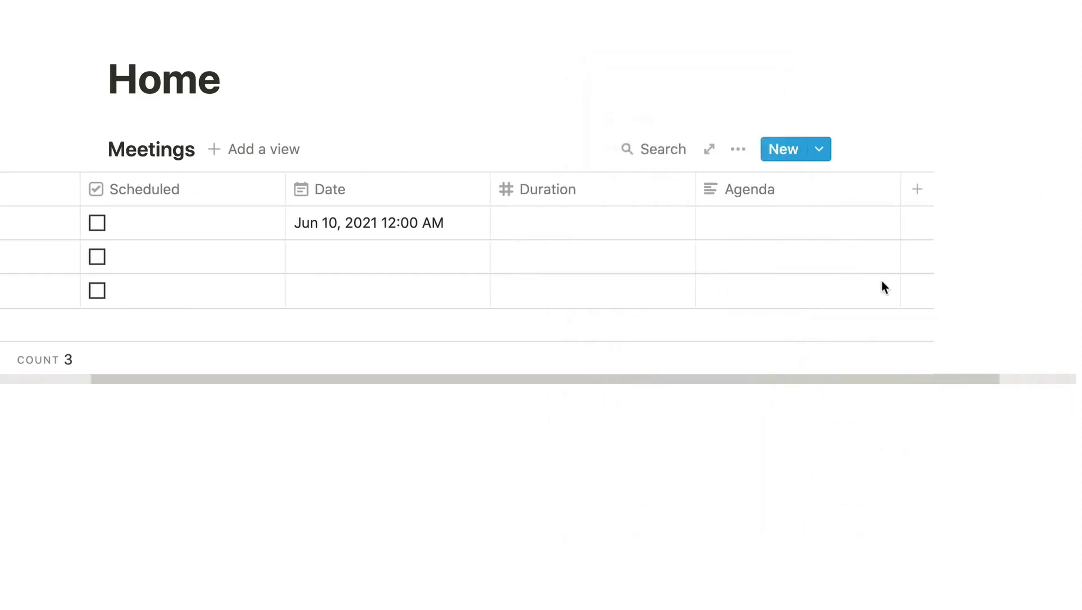
{"action": "left_click", "coordinate": [919, 190]}
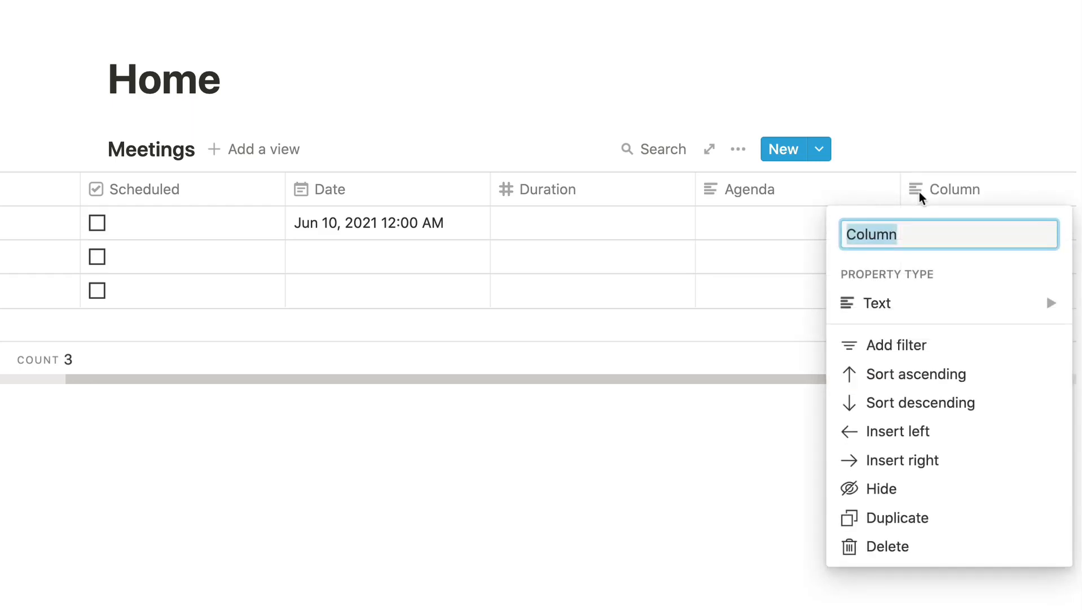
{"action": "type", "text": "Start URL"}
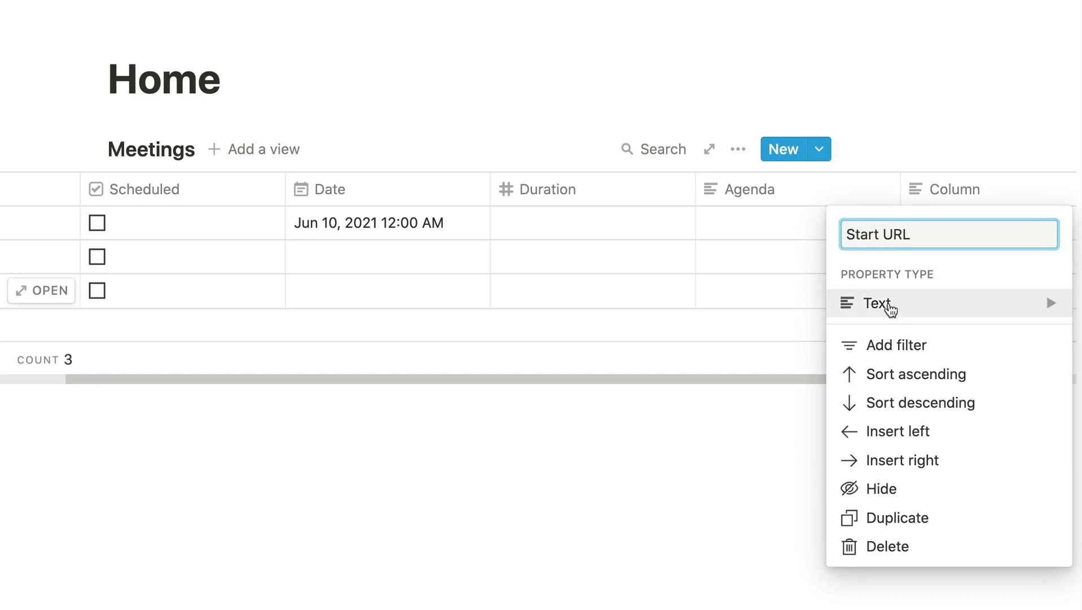
{"action": "left_click", "coordinate": [892, 305]}
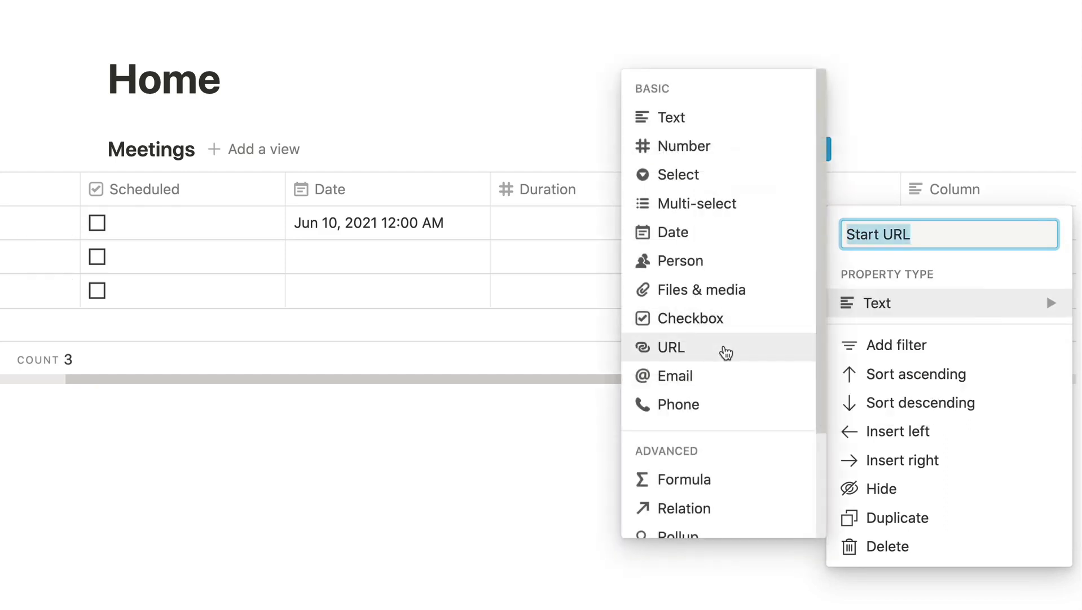
{"action": "left_click", "coordinate": [727, 353]}
Add a new column named Join URL with the URL property type after Start URL.
{"action": "scroll", "coordinate": [982, 237], "scroll_direction": "right", "scroll_amount": 5}
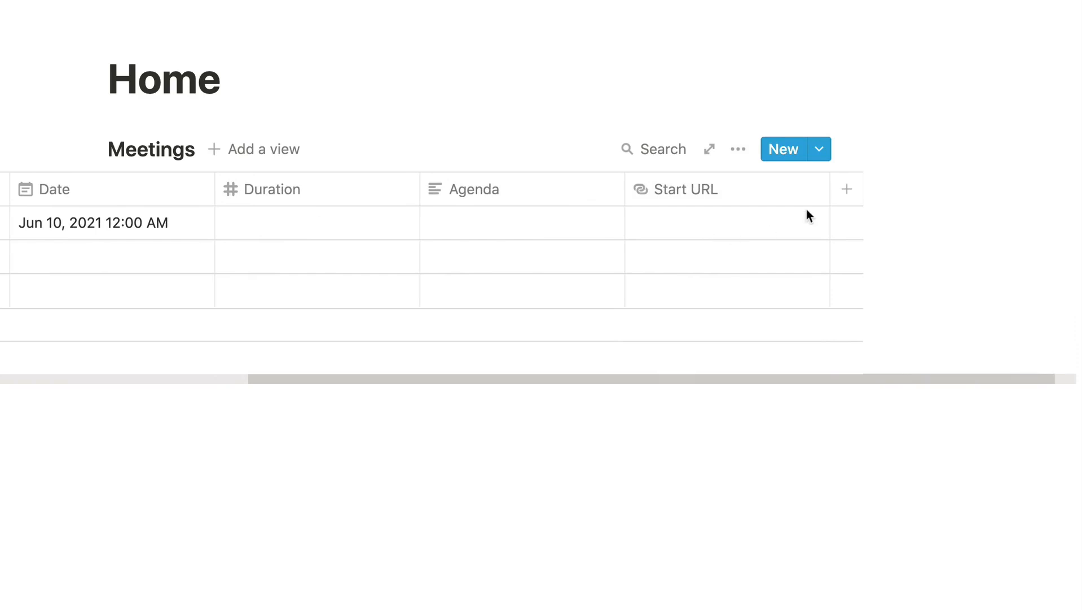
{"action": "left_click", "coordinate": [846, 192]}
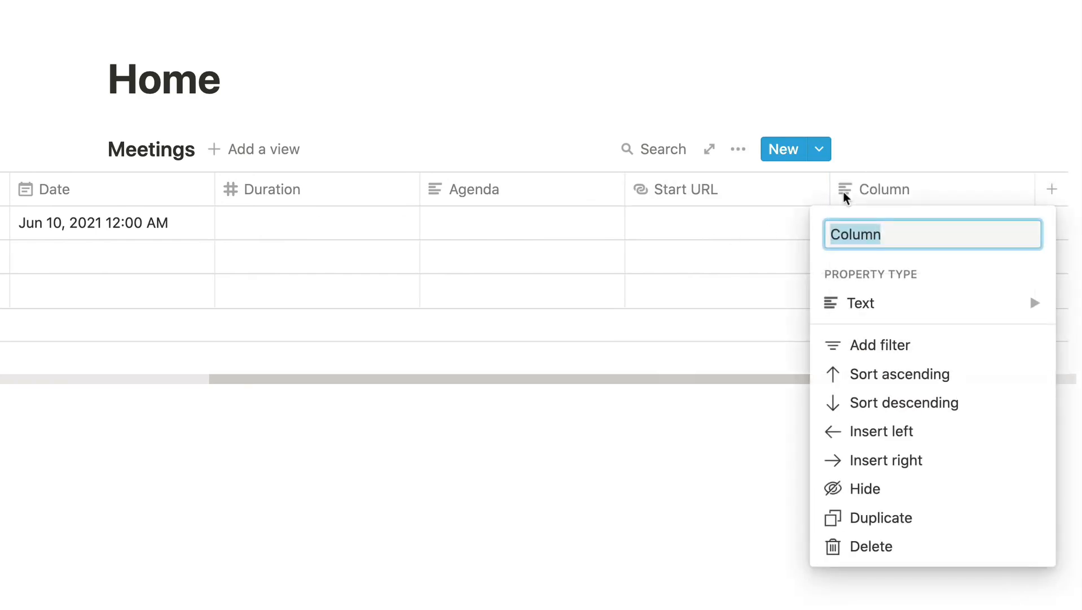
{"action": "type", "text": "Join"}
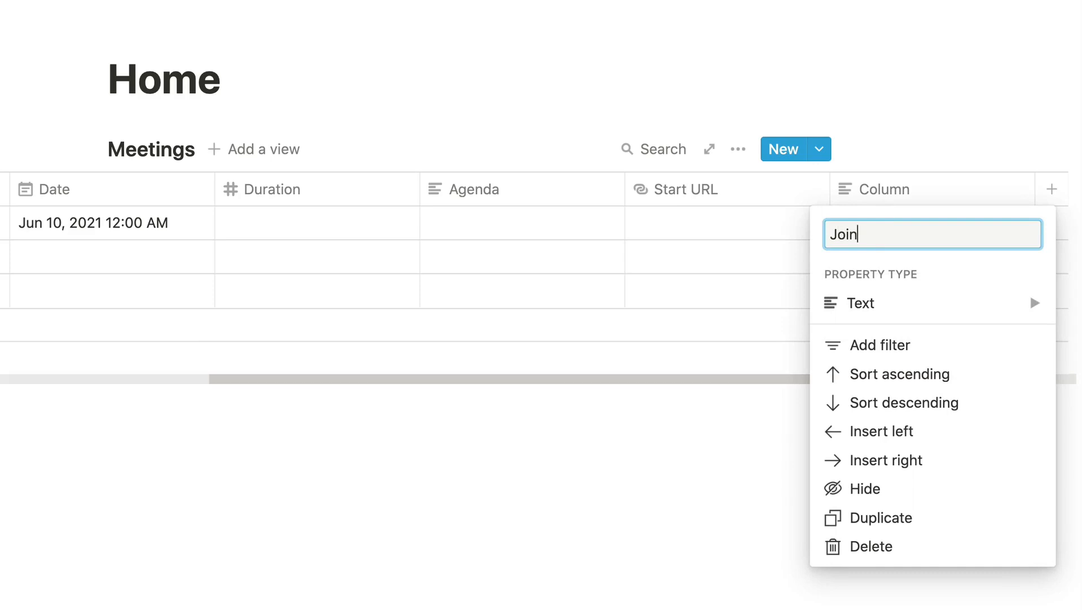
{"action": "type", "text": " URL"}
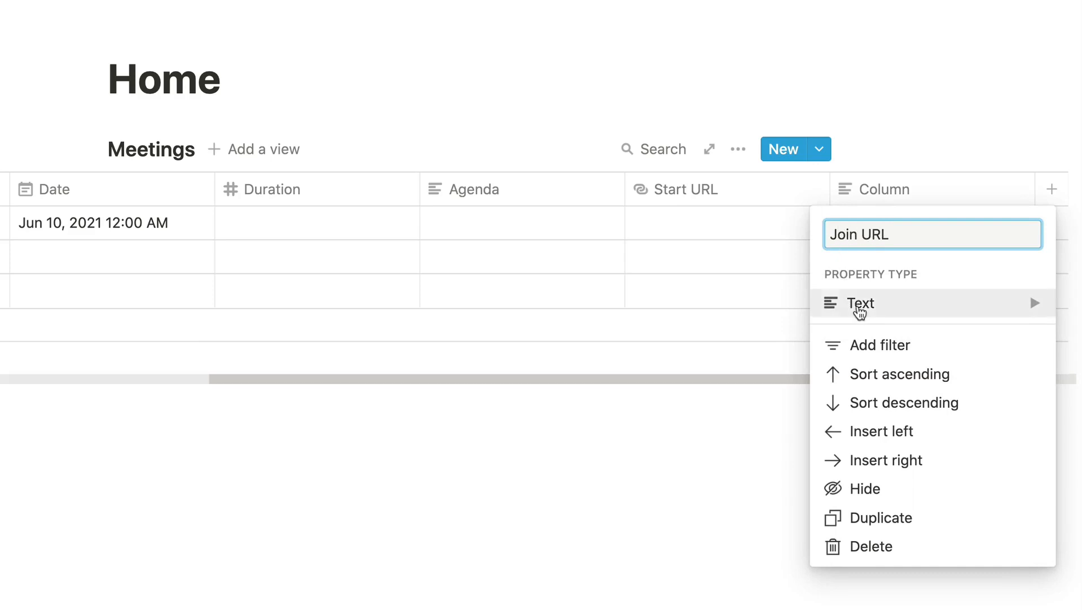
{"action": "left_click", "coordinate": [860, 309]}
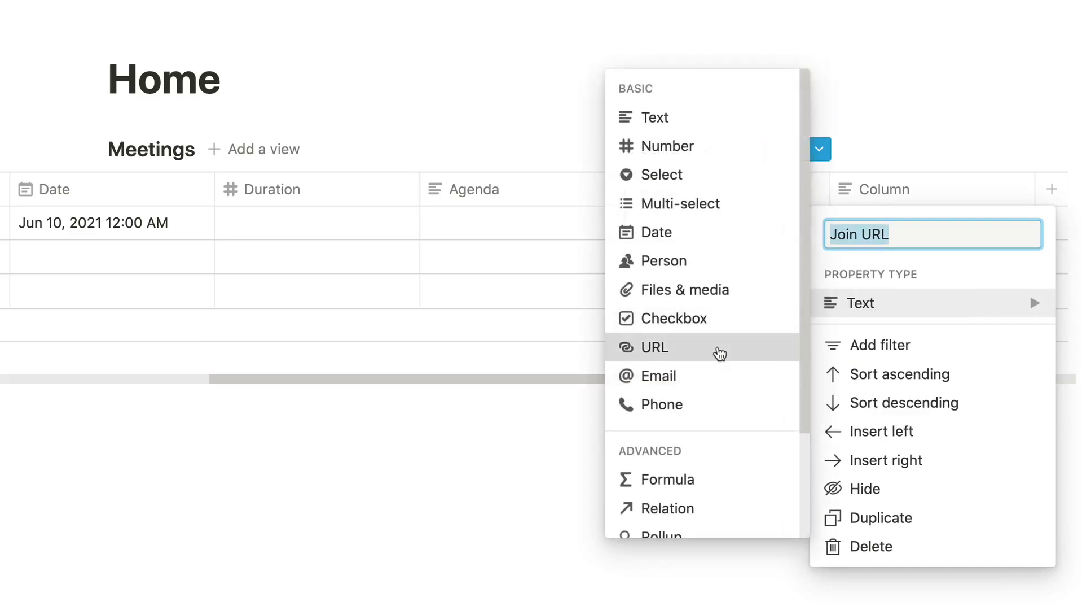
{"action": "left_click", "coordinate": [717, 351]}
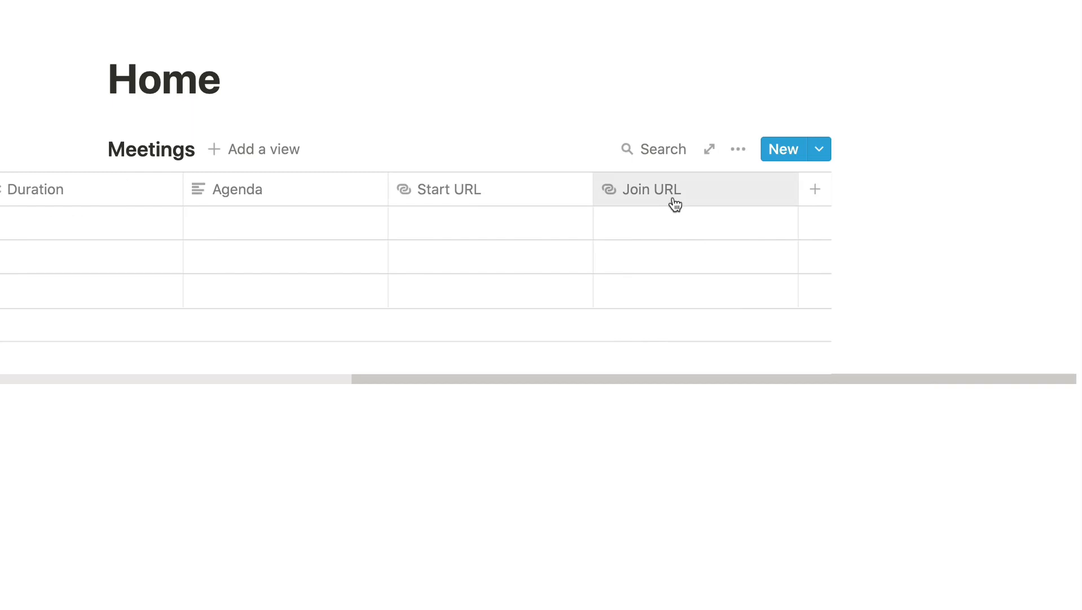
{"action": "left_click", "coordinate": [813, 192]}
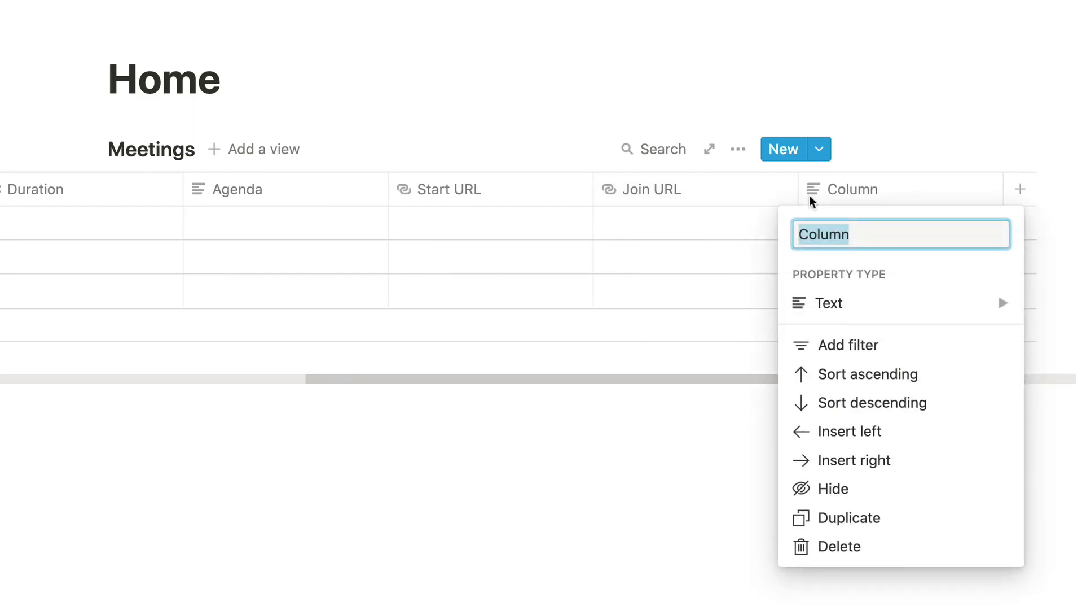
{"action": "left_click", "coordinate": [735, 228]}
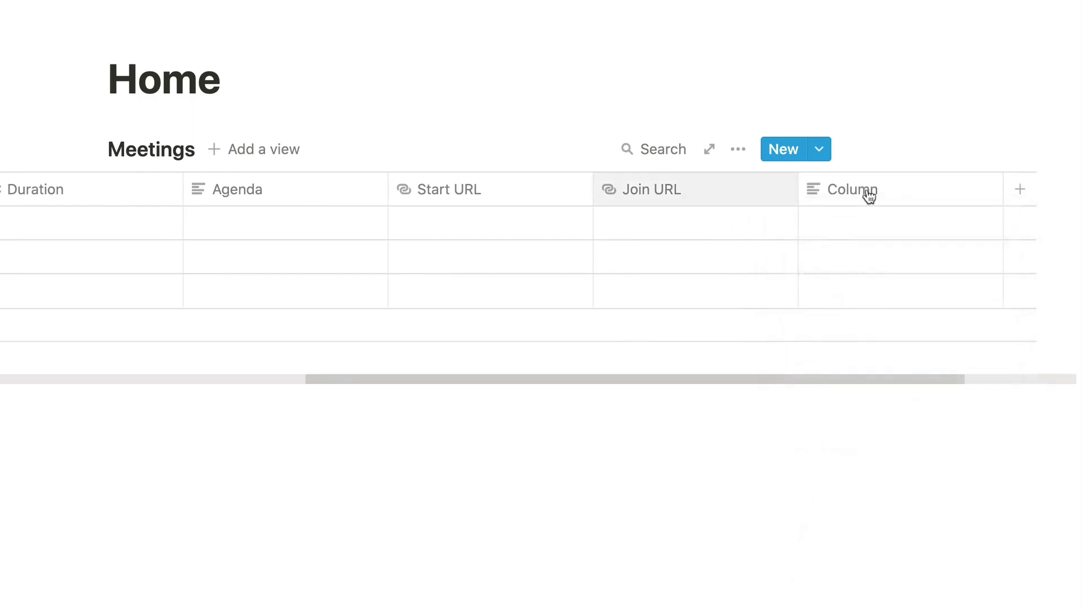
{"action": "left_click", "coordinate": [891, 195]}
{"action": "left_click", "coordinate": [843, 544]}
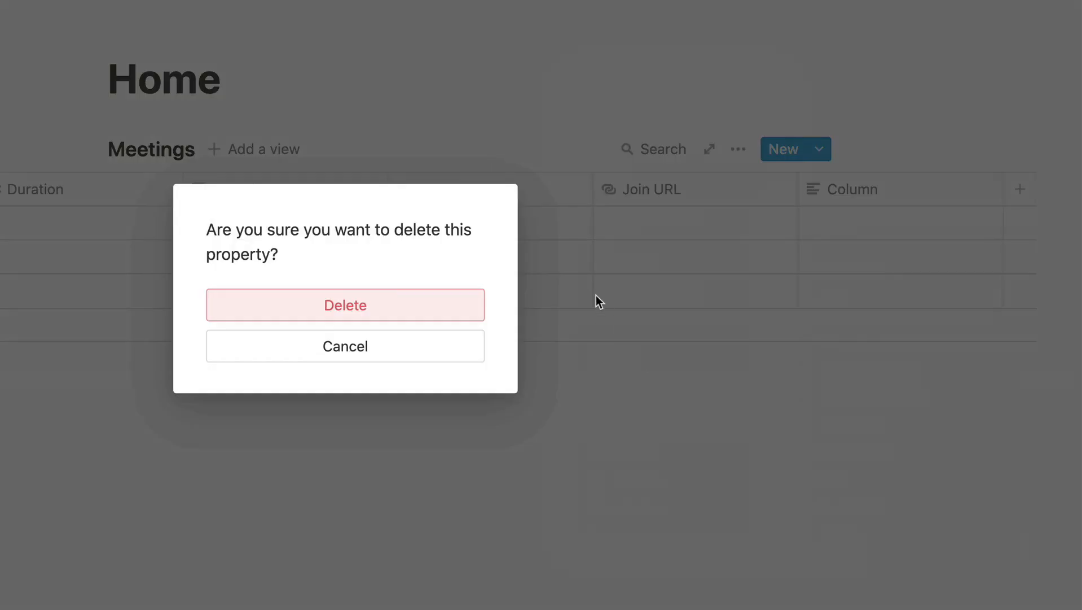
{"action": "left_click", "coordinate": [419, 291]}
Delete all three existing rows from the Meetings table.
{"action": "scroll", "coordinate": [671, 257], "scroll_direction": "left", "scroll_amount": 5}
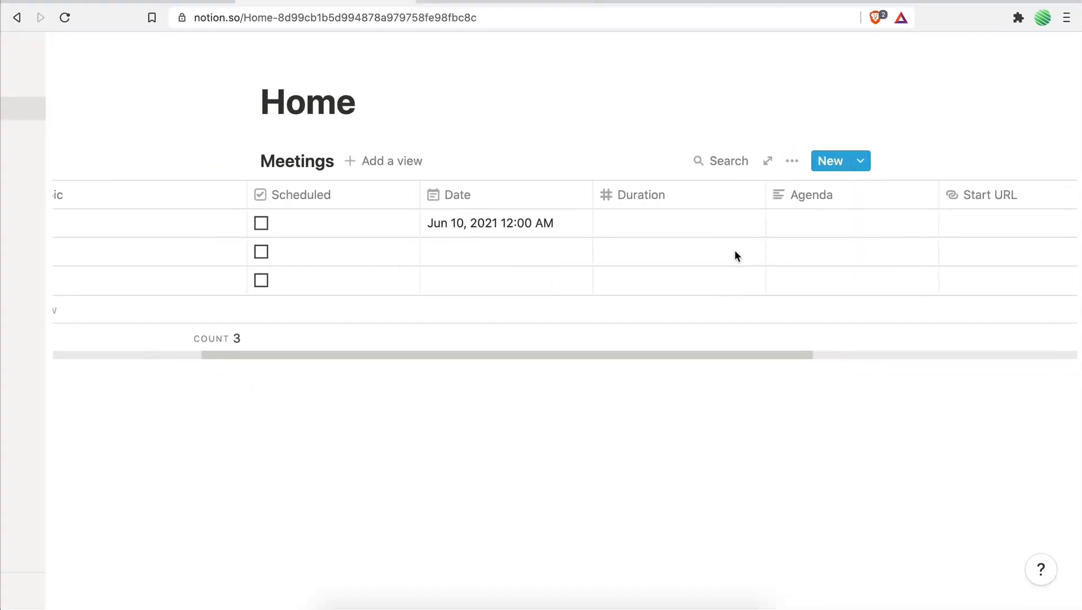
{"action": "scroll", "coordinate": [735, 249], "scroll_direction": "left", "scroll_amount": 4}
{"action": "key", "text": "super+minus"}
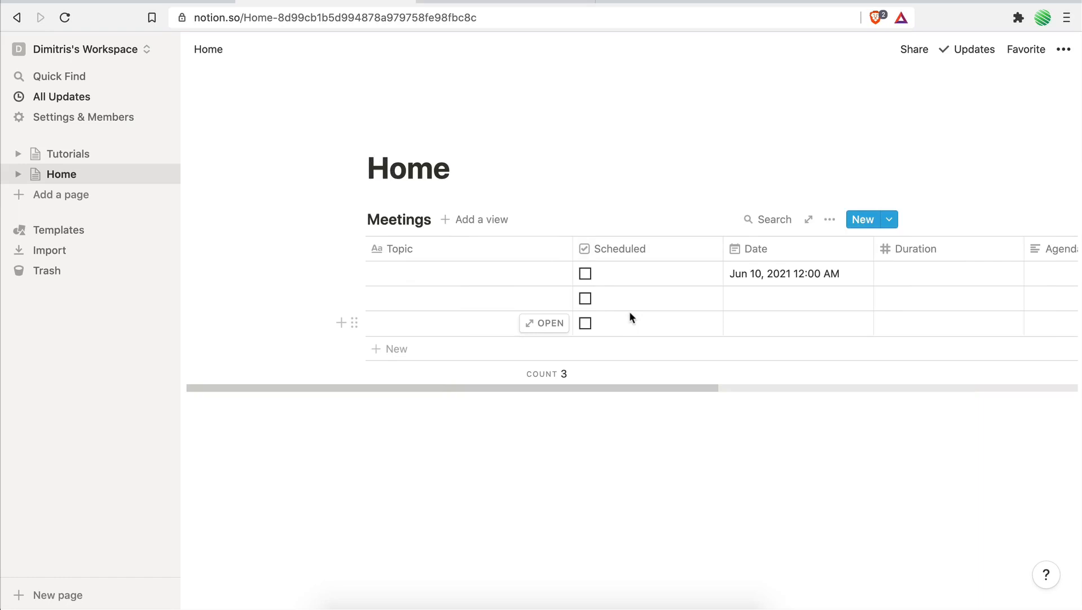
{"action": "left_click", "coordinate": [385, 277]}
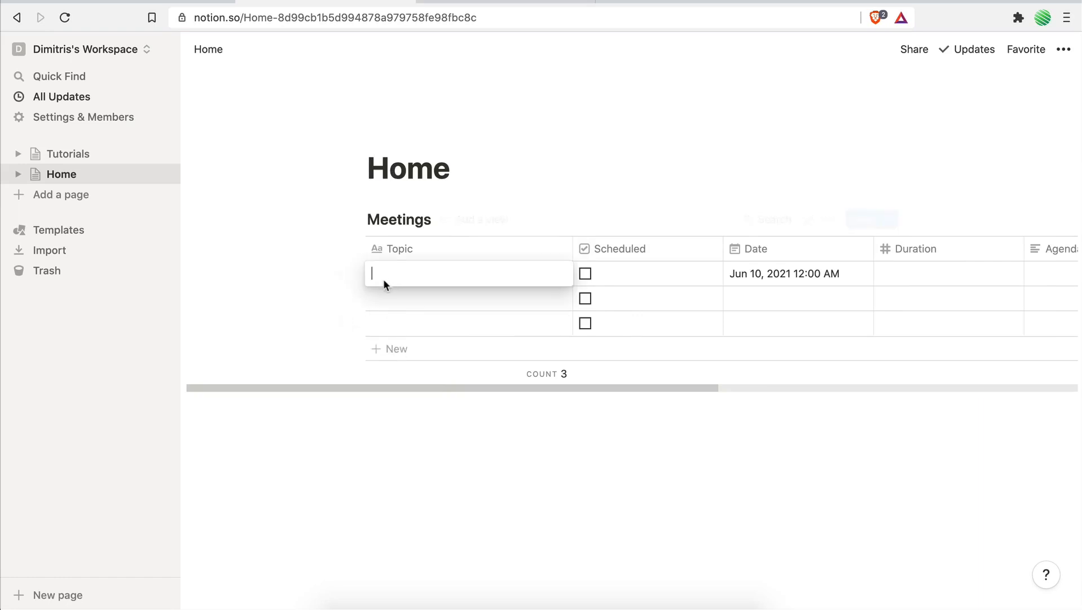
{"action": "key", "text": "Escape"}
{"action": "left_click_drag", "start_coordinate": [318, 273], "coordinate": [404, 327]}
{"action": "key", "text": "Delete"}
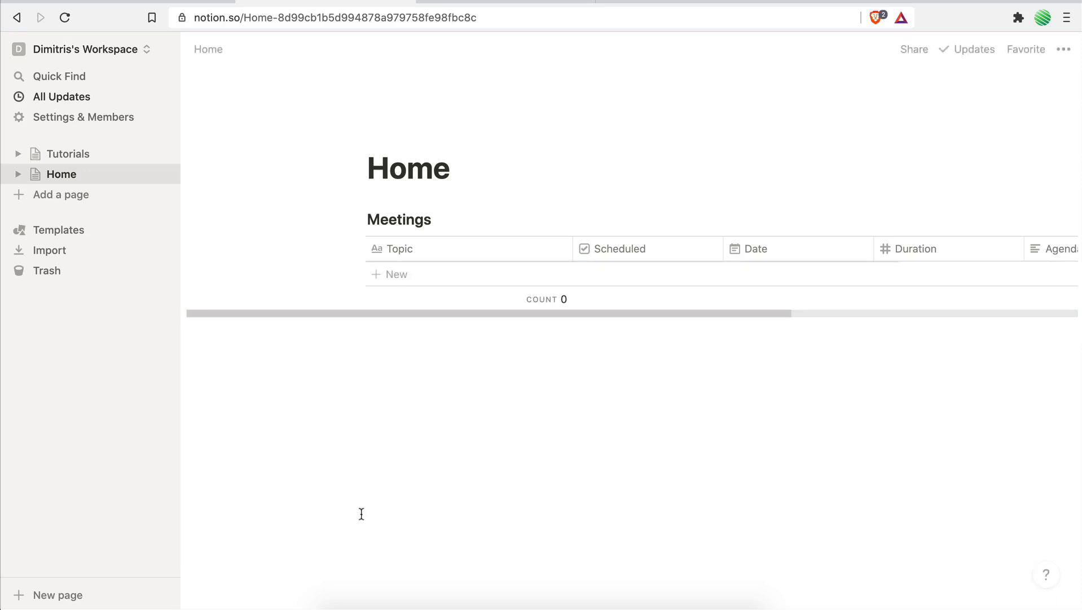
Add a new row to Meetings and set its Topic to "Meeting with" followed by the attendee's first name.
{"action": "left_click", "coordinate": [387, 275]}
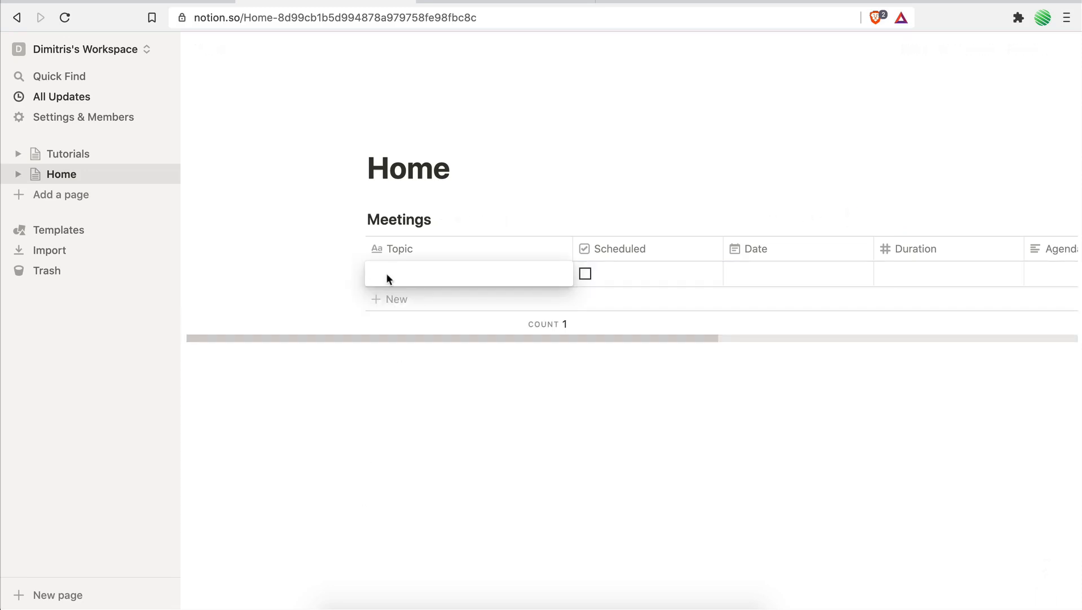
{"action": "type", "text": "Meeting with John"}
{"action": "key", "text": "Escape"}
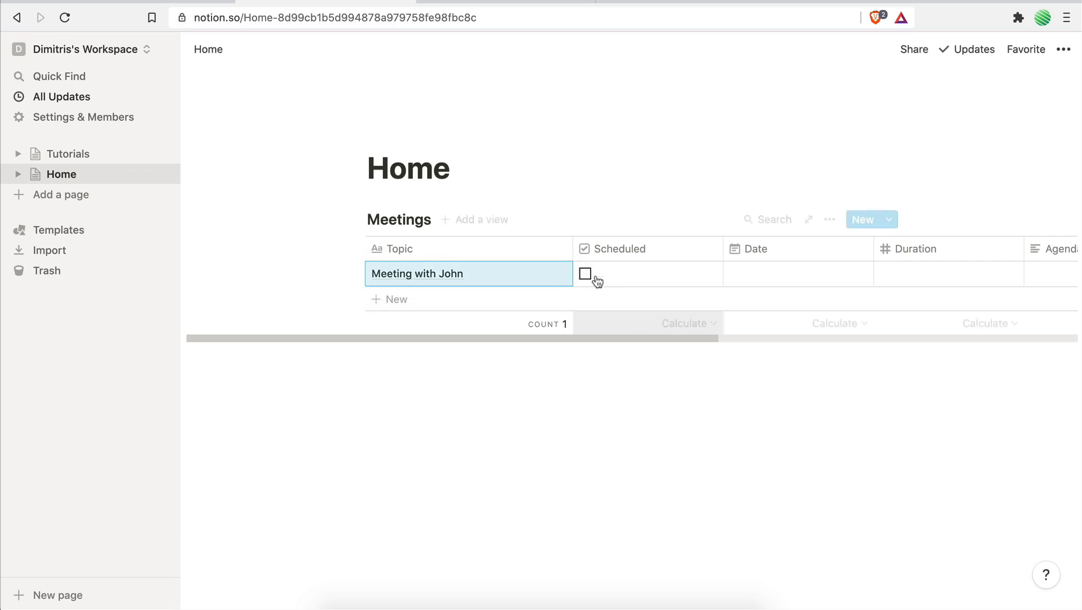
Set the new meeting's Date to Jun 11, 2021 with the time included, at 1:00 PM.
{"action": "scroll", "coordinate": [630, 285], "scroll_direction": "right", "scroll_amount": 3}
{"action": "left_click", "coordinate": [655, 276]}
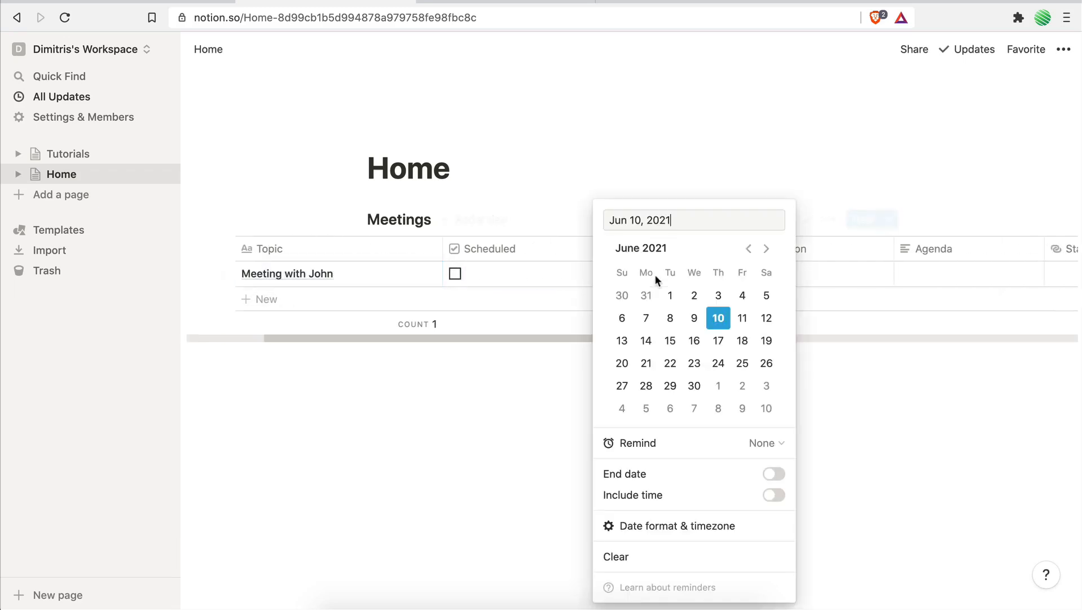
{"action": "left_click", "coordinate": [743, 318]}
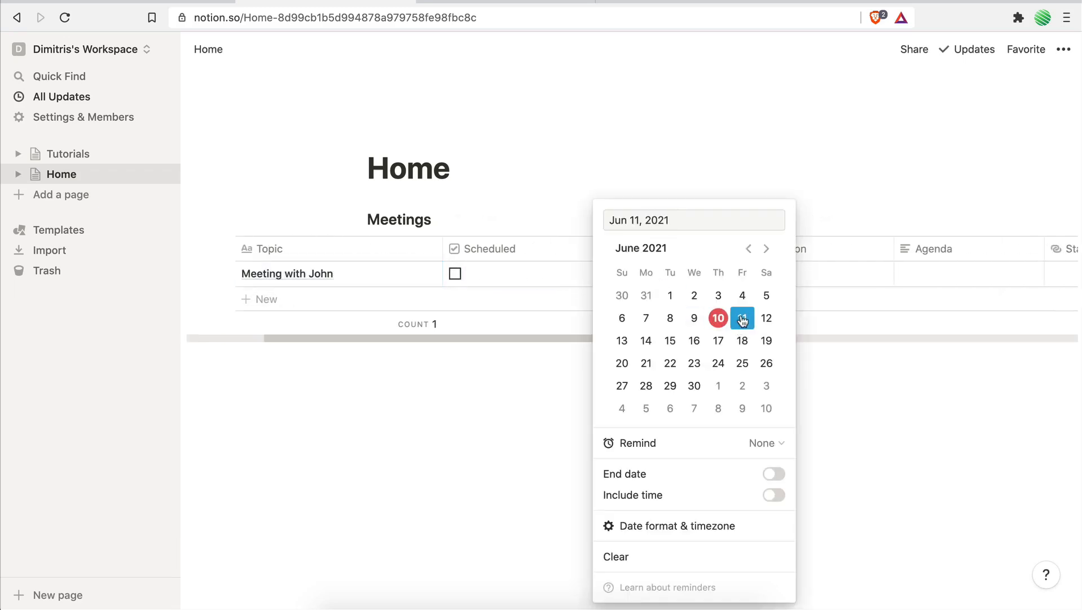
{"action": "left_click", "coordinate": [774, 495]}
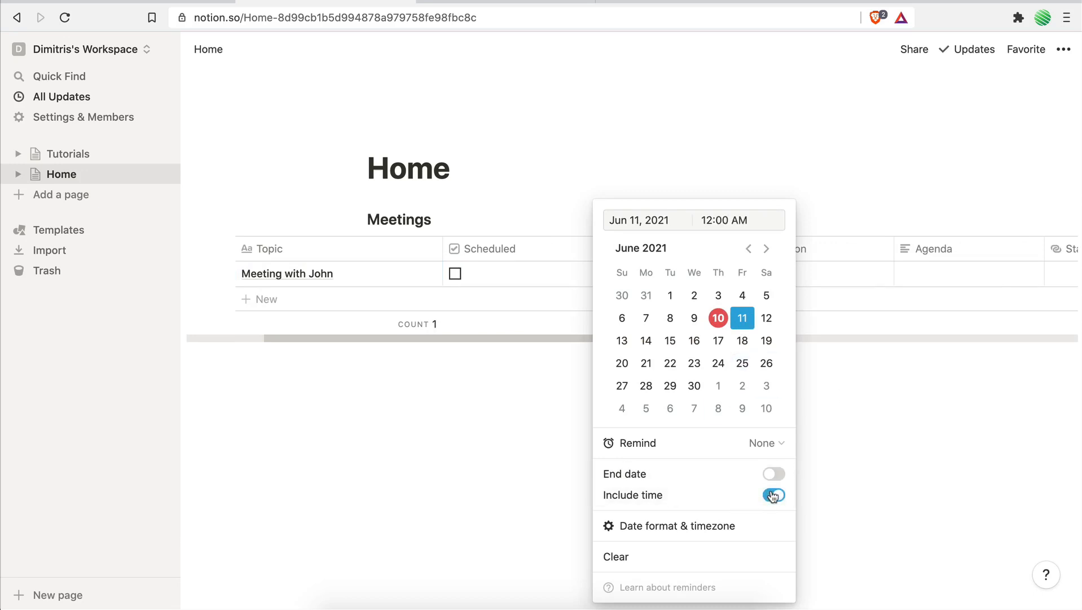
{"action": "left_click", "coordinate": [712, 222]}
{"action": "key", "text": "BackSpace"}
{"action": "type", "text": "3"}
{"action": "key", "text": "End"}
{"action": "key", "text": "BackSpace"}
{"action": "key", "text": "BackSpace"}
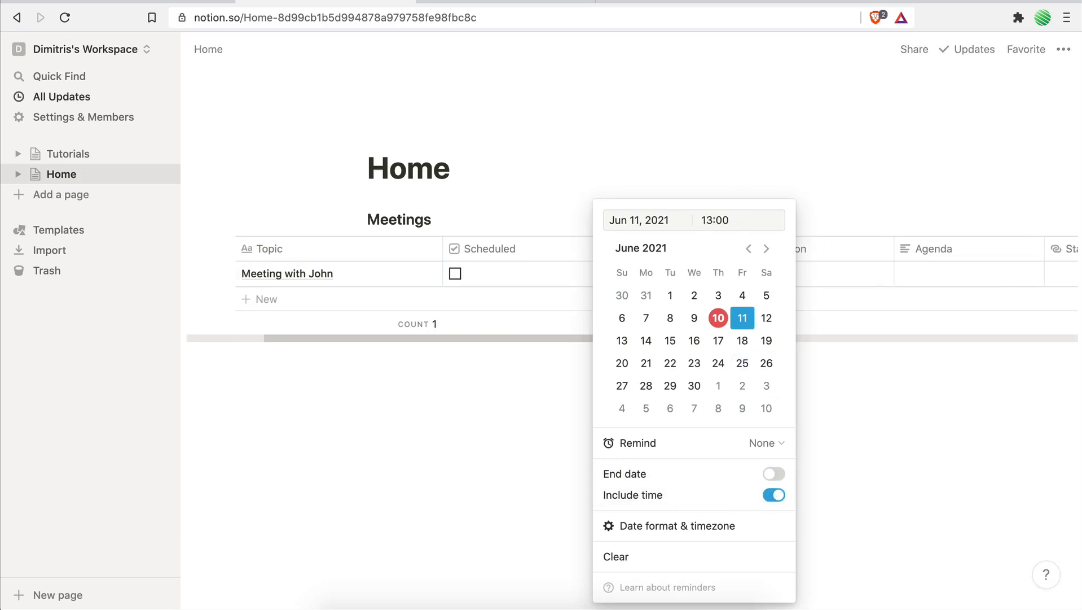
{"action": "type", "text": "PM"}
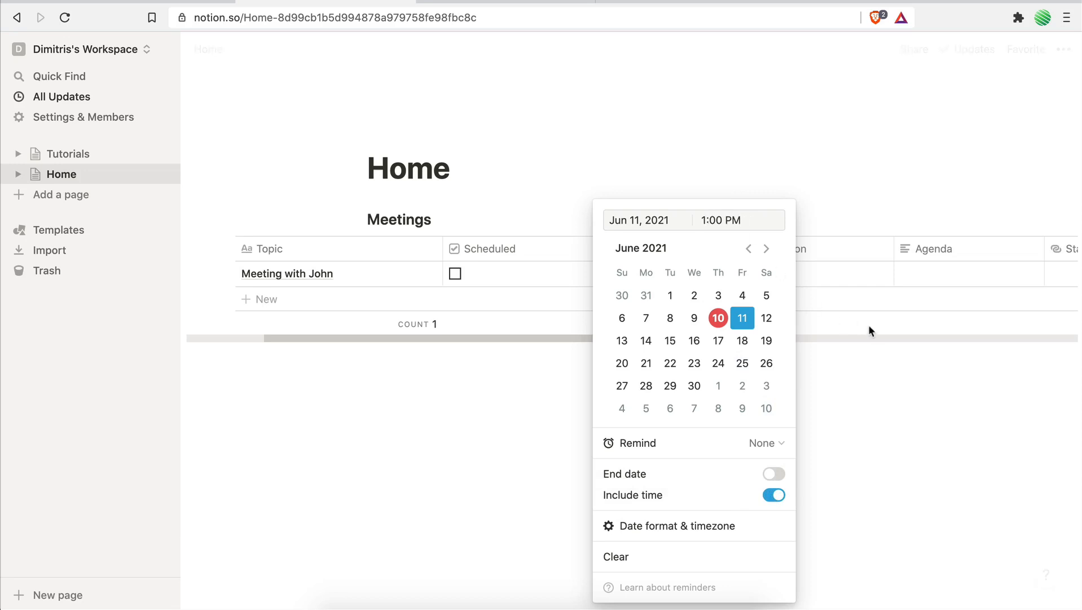
{"action": "left_click", "coordinate": [869, 327]}
Set the new meeting's Duration to 40.
{"action": "left_click", "coordinate": [794, 273]}
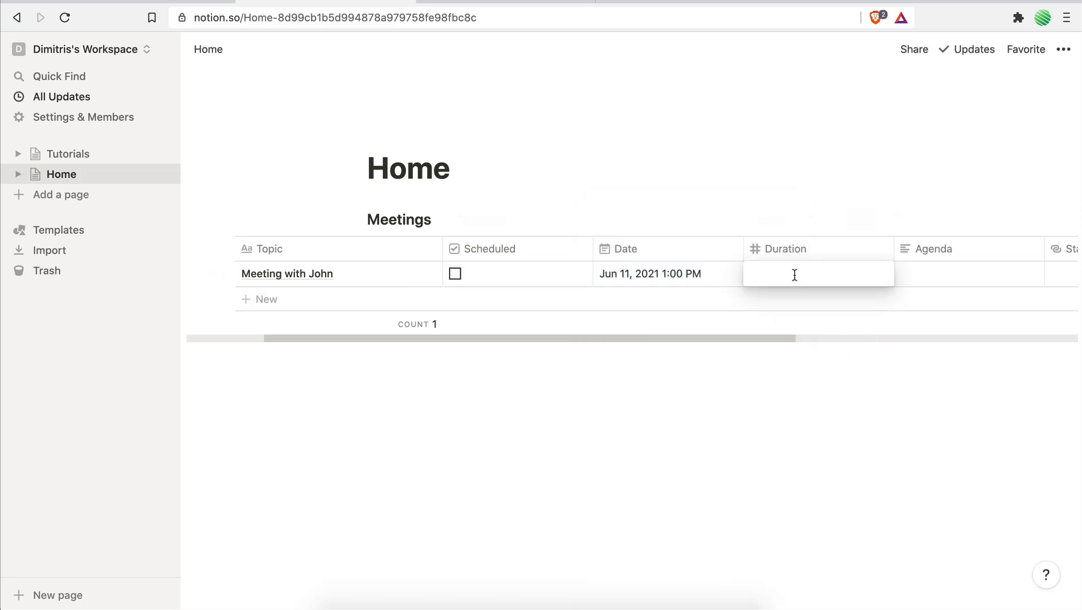
{"action": "type", "text": "40"}
{"action": "key", "text": "Return"}
Enter "This is an example meeting" as the meeting's Agenda and mark the meeting as Scheduled.
{"action": "scroll", "coordinate": [846, 284], "scroll_direction": "right", "scroll_amount": 2}
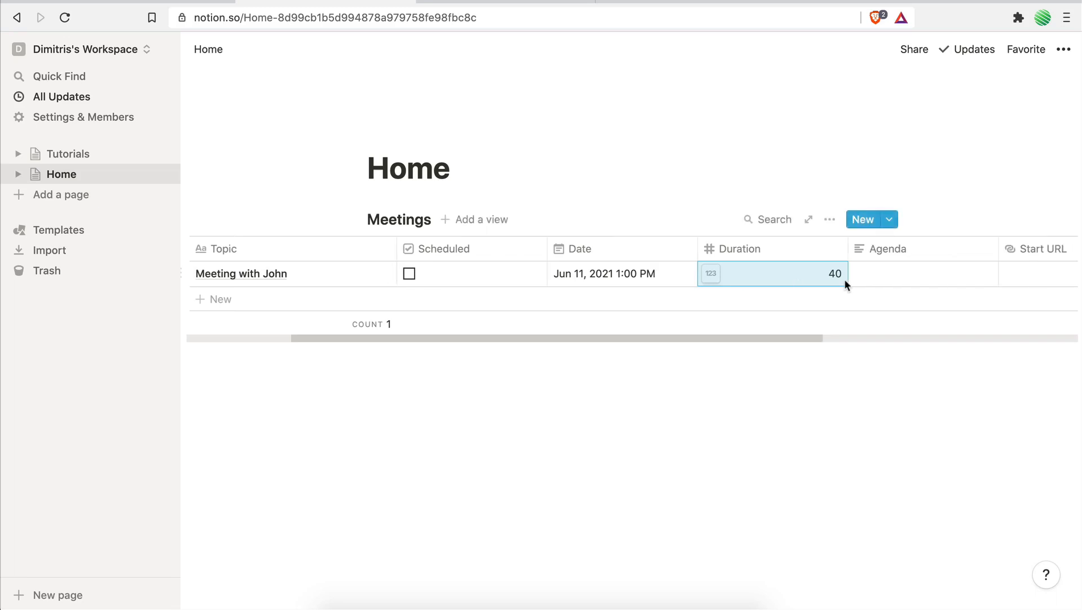
{"action": "scroll", "coordinate": [844, 279], "scroll_direction": "right", "scroll_amount": 3}
{"action": "left_click", "coordinate": [816, 273]}
{"action": "type", "text": "Th"}
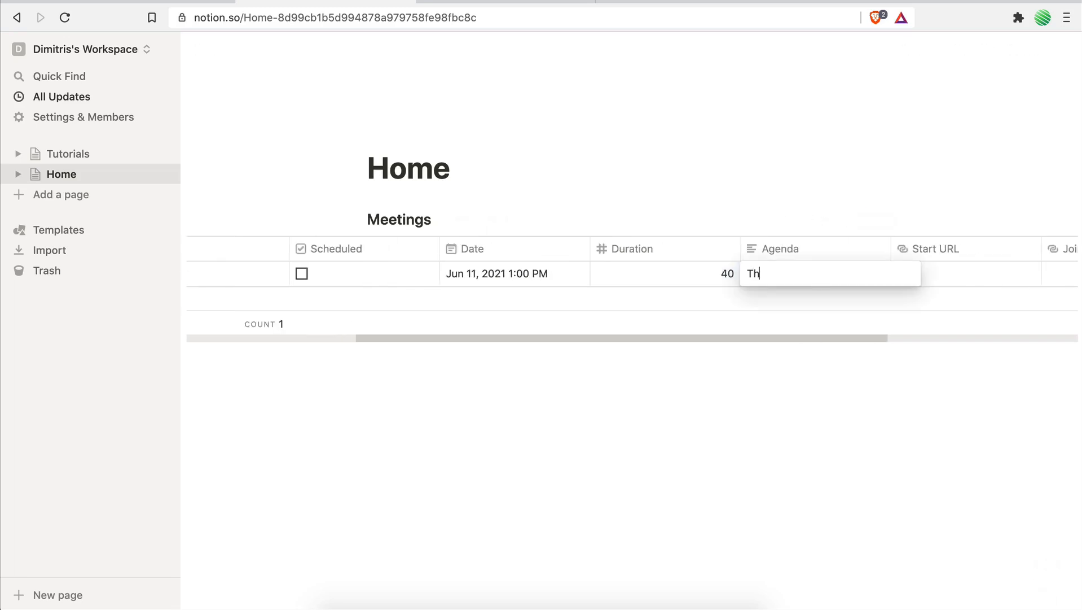
{"action": "type", "text": "is is an example meeting"}
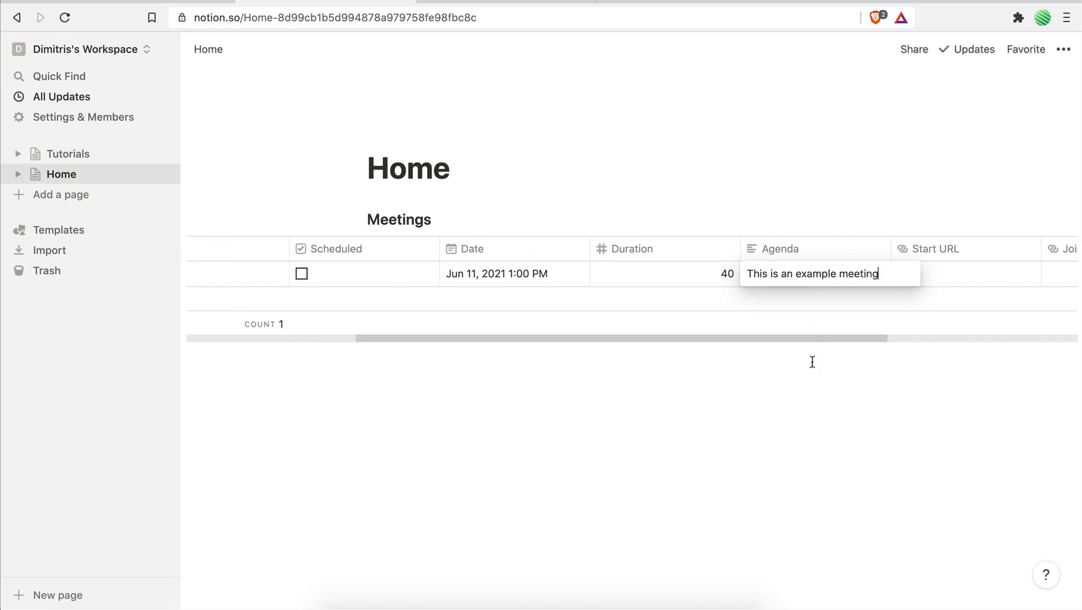
{"action": "key", "text": "Escape"}
{"action": "scroll", "coordinate": [731, 275], "scroll_direction": "left", "scroll_amount": 5}
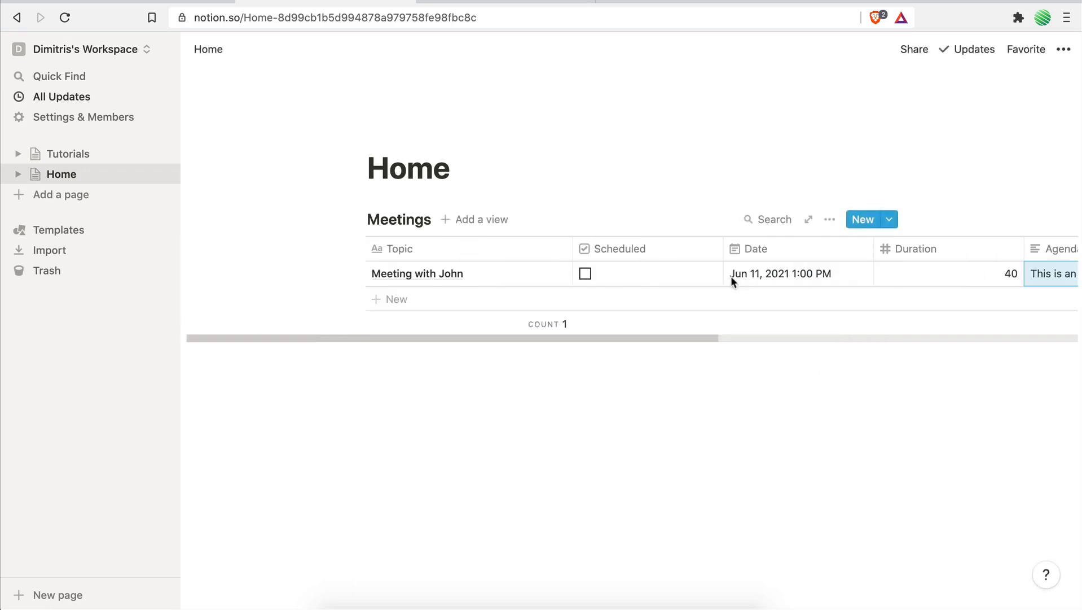
{"action": "left_click", "coordinate": [584, 274]}
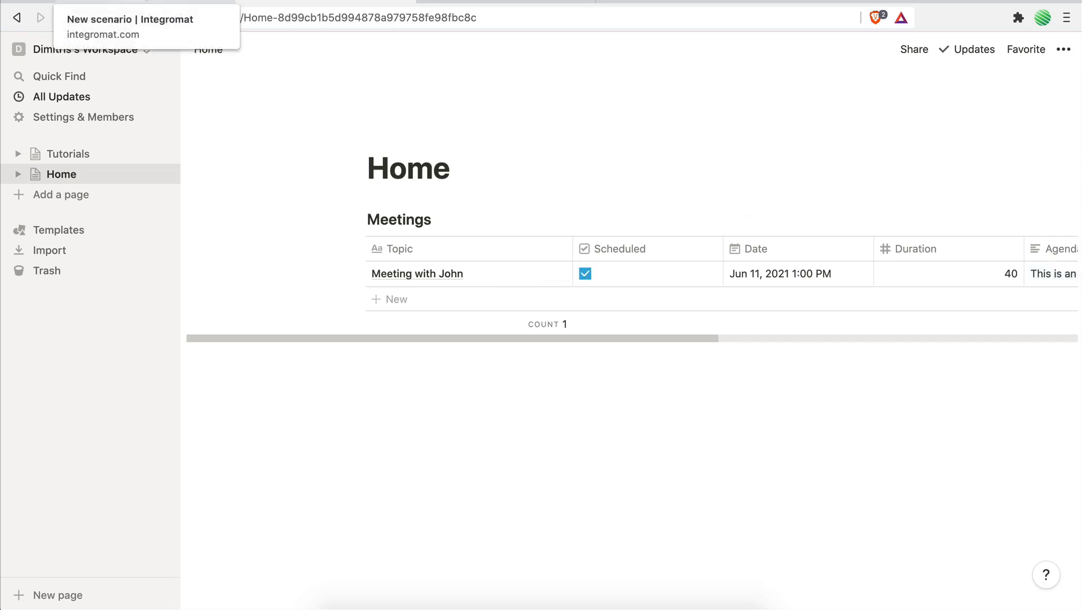
{"action": "left_click", "coordinate": [147, 1]}
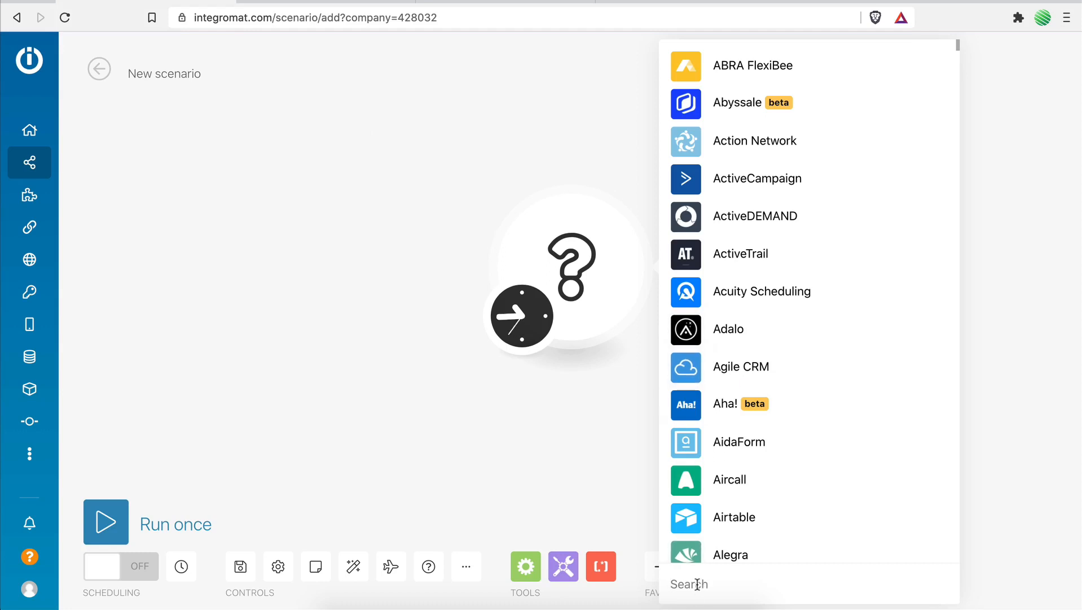
{"action": "type", "text": "no"}
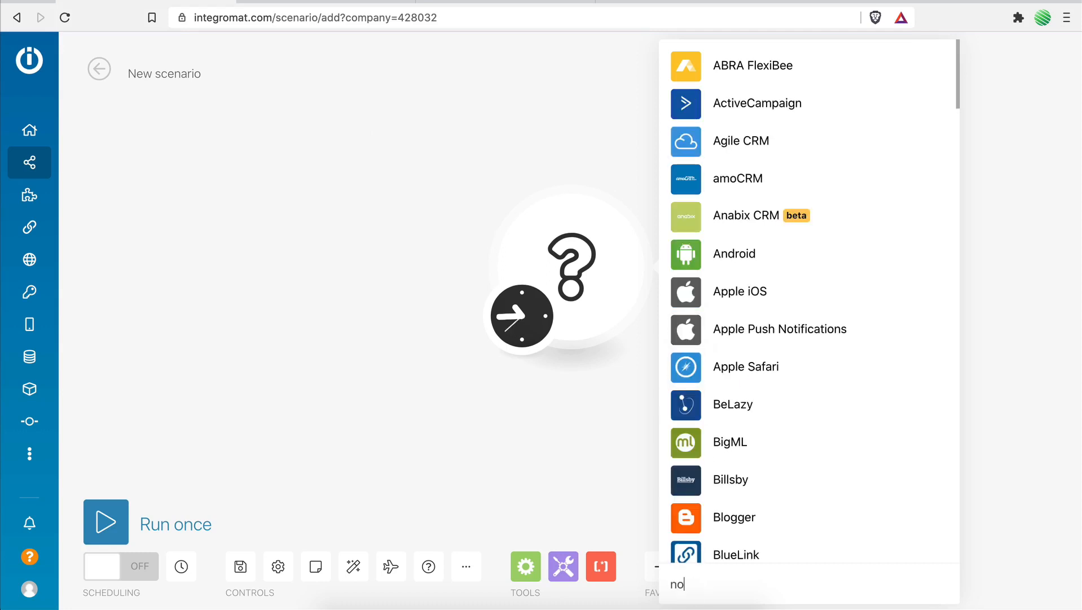
{"action": "type", "text": "tion"}
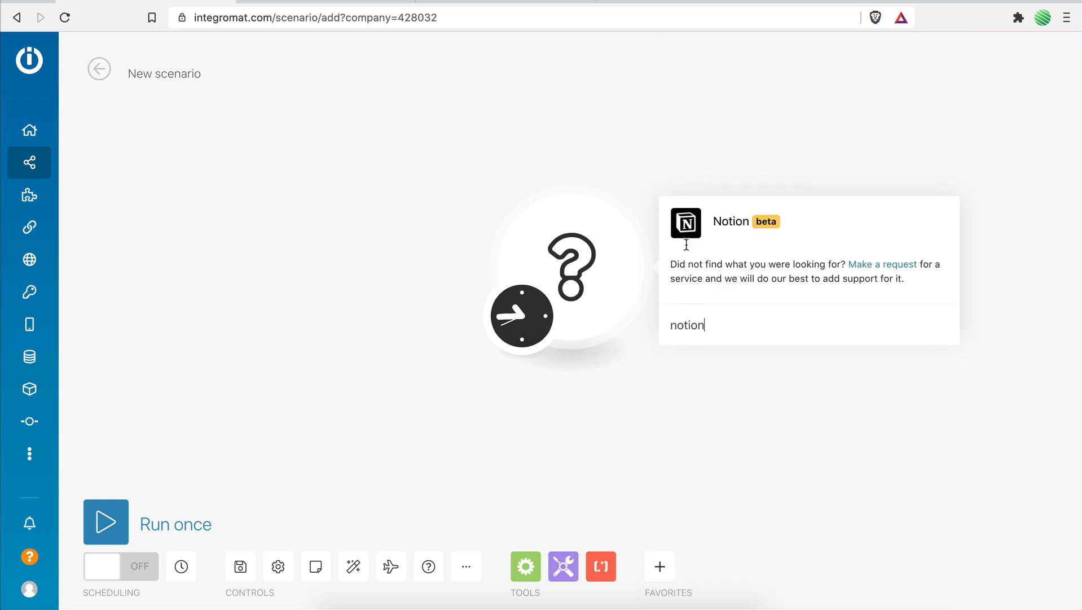
{"action": "left_click", "coordinate": [687, 224]}
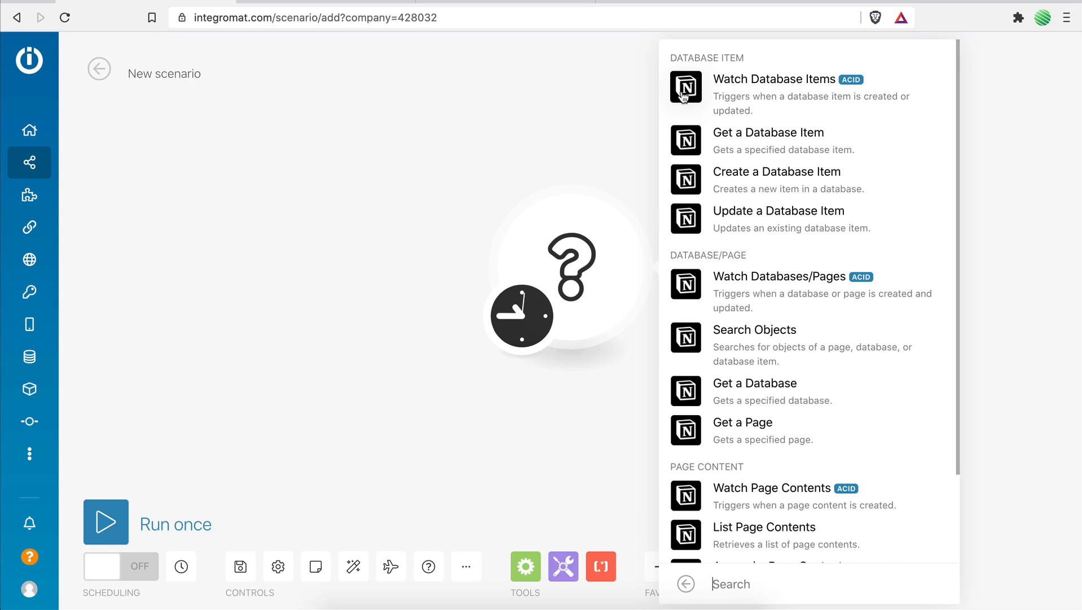
{"action": "left_click", "coordinate": [406, 2]}
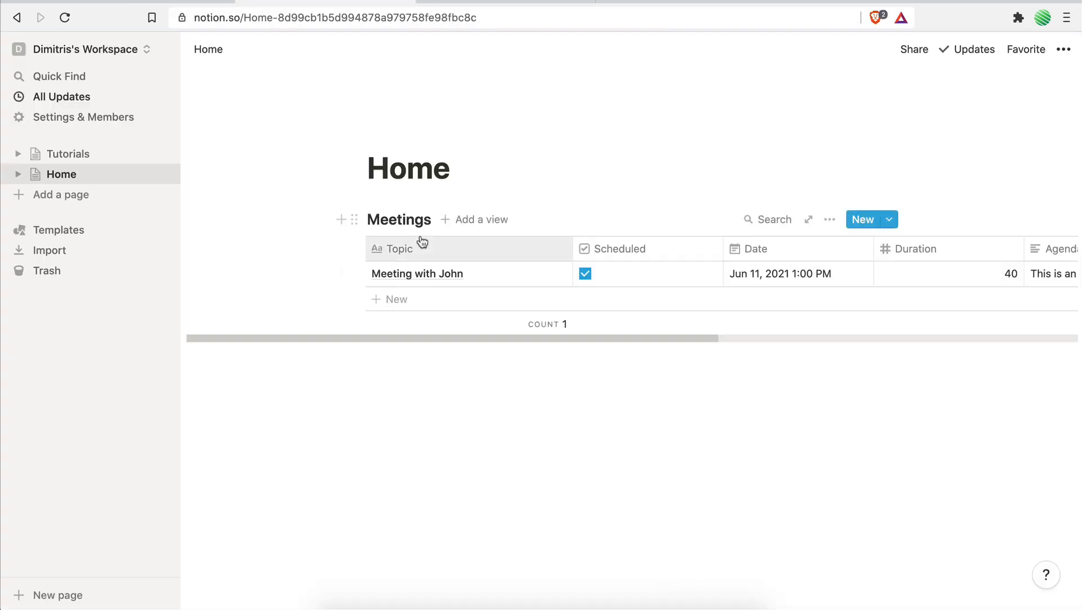
{"action": "left_click", "coordinate": [146, 2]}
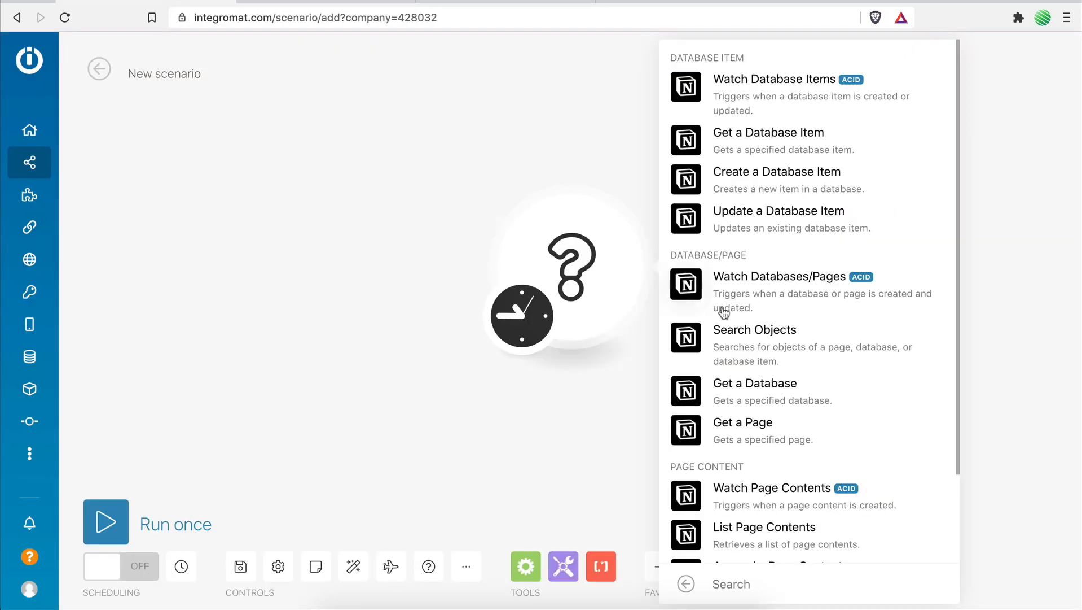
{"action": "left_click", "coordinate": [699, 91]}
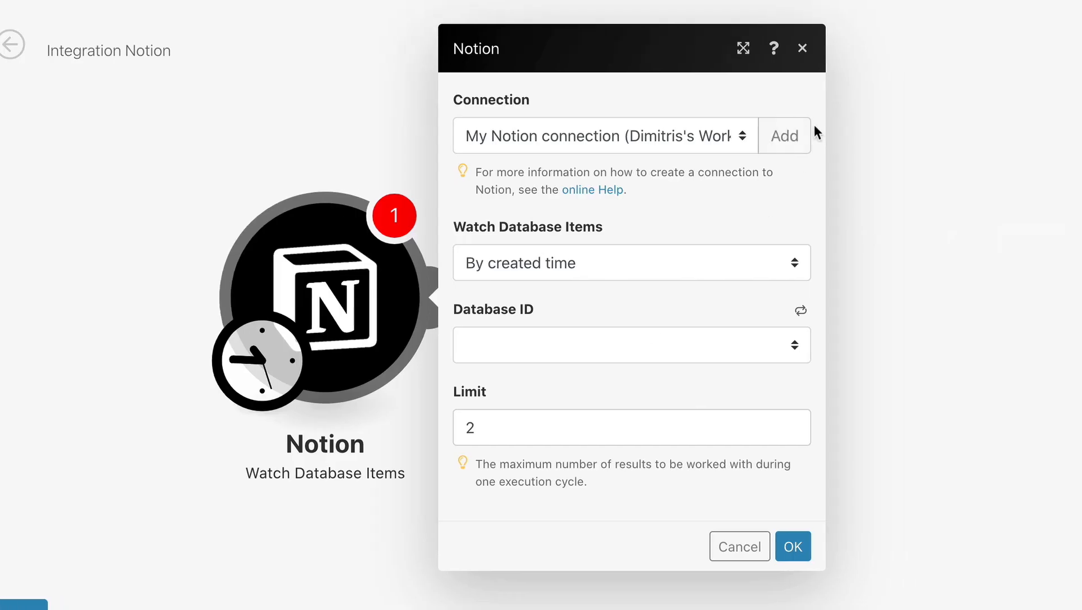
Try to add another connection named My Notion connection, allowing Integromat access to the Notion workspace.
{"action": "left_click", "coordinate": [788, 138]}
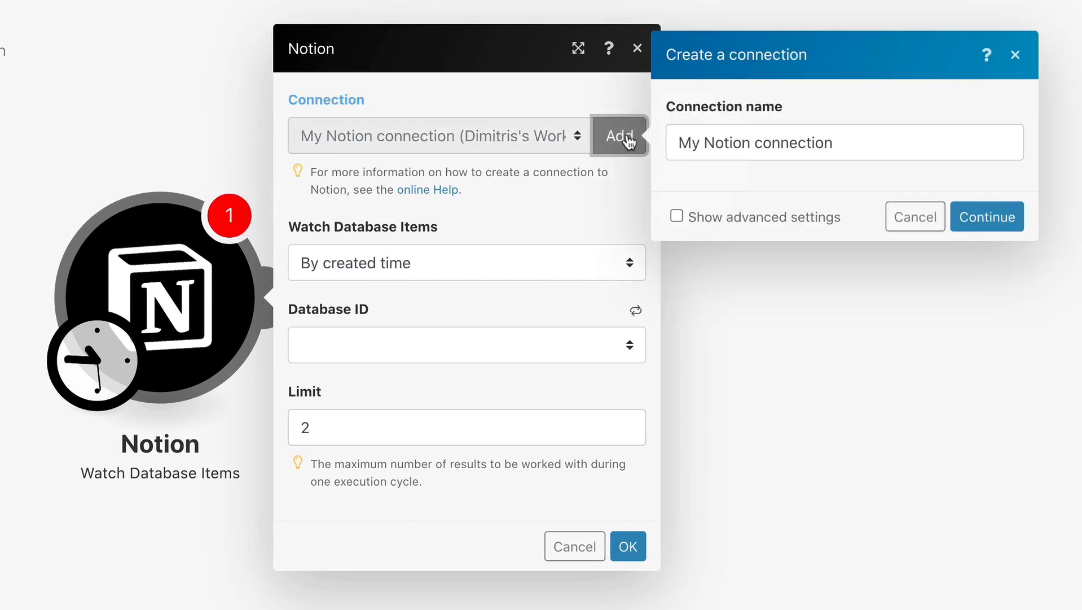
{"action": "left_click_drag", "start_coordinate": [677, 142], "coordinate": [857, 142]}
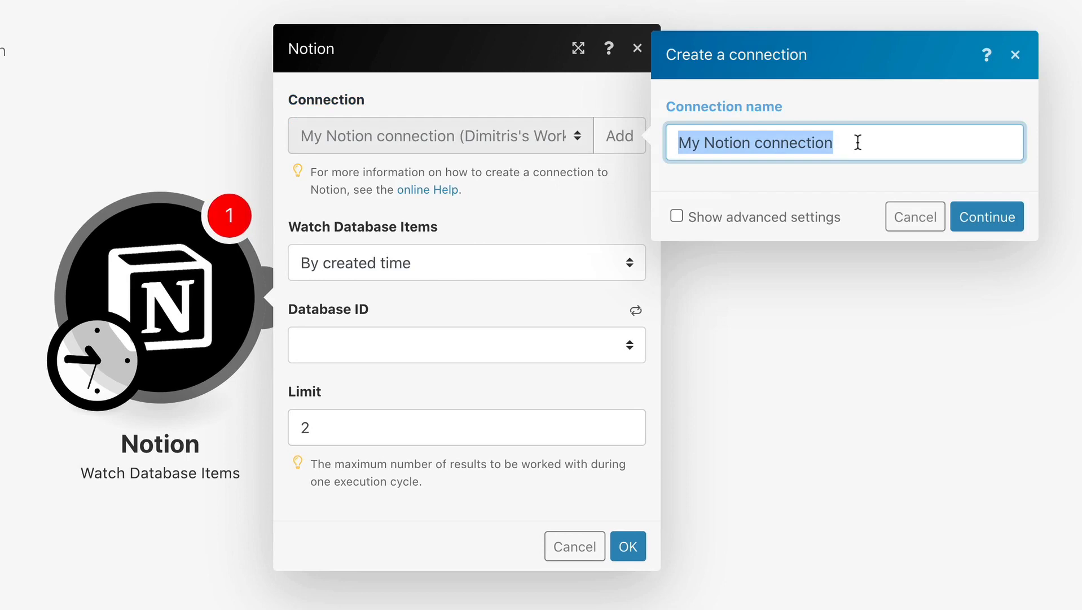
{"action": "left_click", "coordinate": [980, 227]}
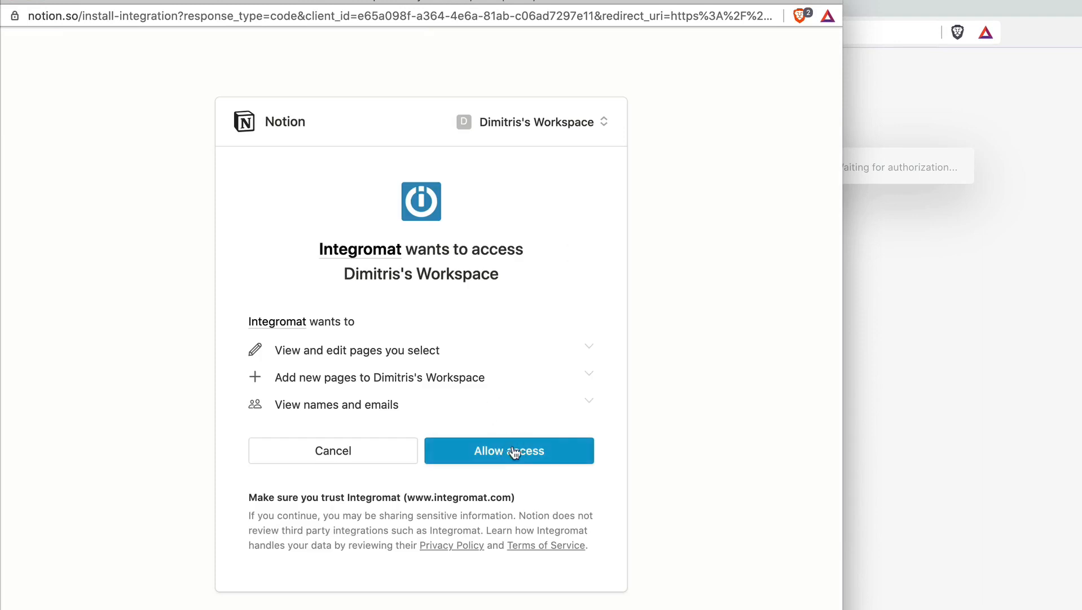
{"action": "left_click", "coordinate": [518, 460]}
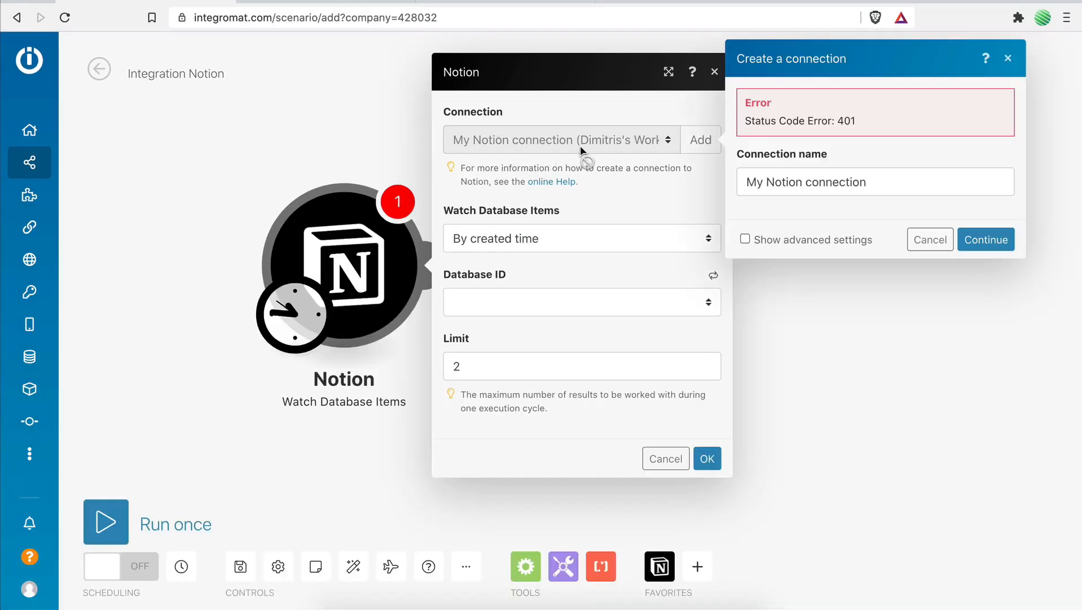
{"action": "left_click", "coordinate": [929, 238]}
Select the existing My Notion connection for the Watch Database Items trigger.
{"action": "left_click", "coordinate": [549, 140]}
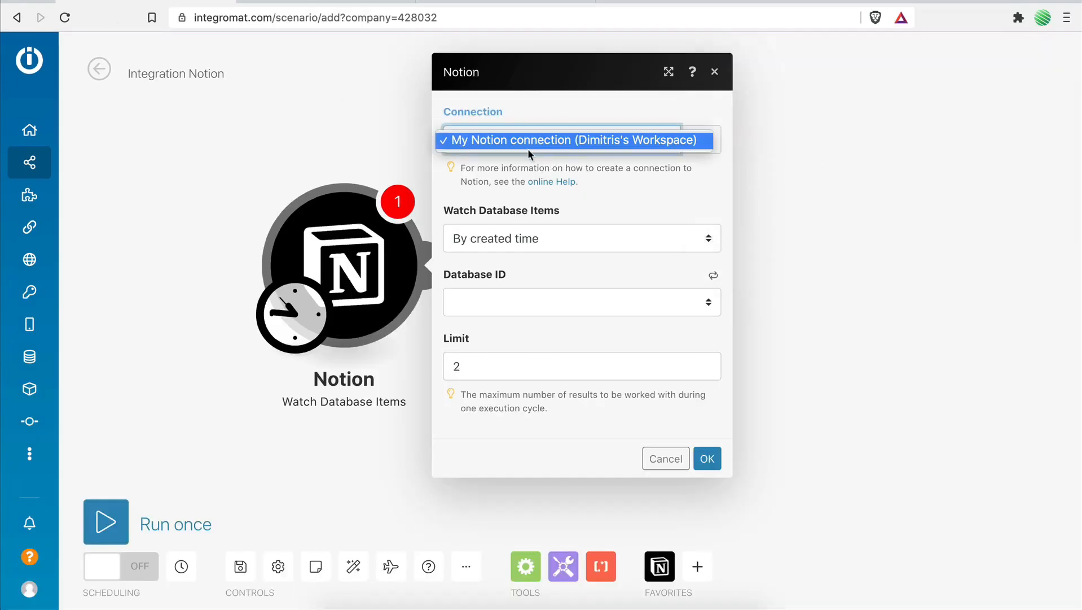
{"action": "left_click", "coordinate": [550, 140]}
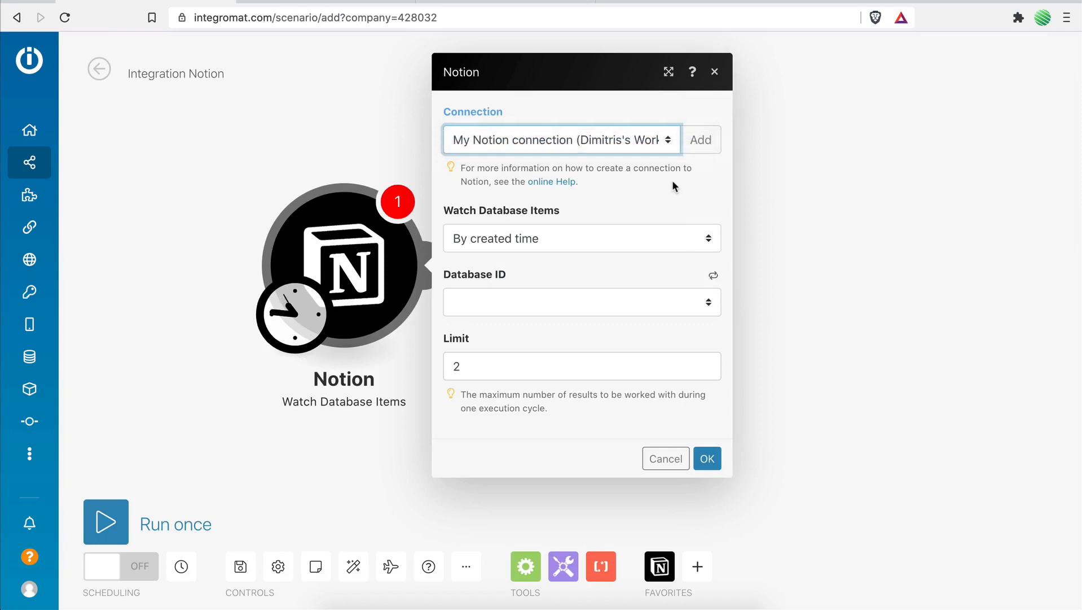
Switch to Notion and remove the Integromat integration from the Home page's sharing settings.
{"action": "left_click", "coordinate": [305, 2]}
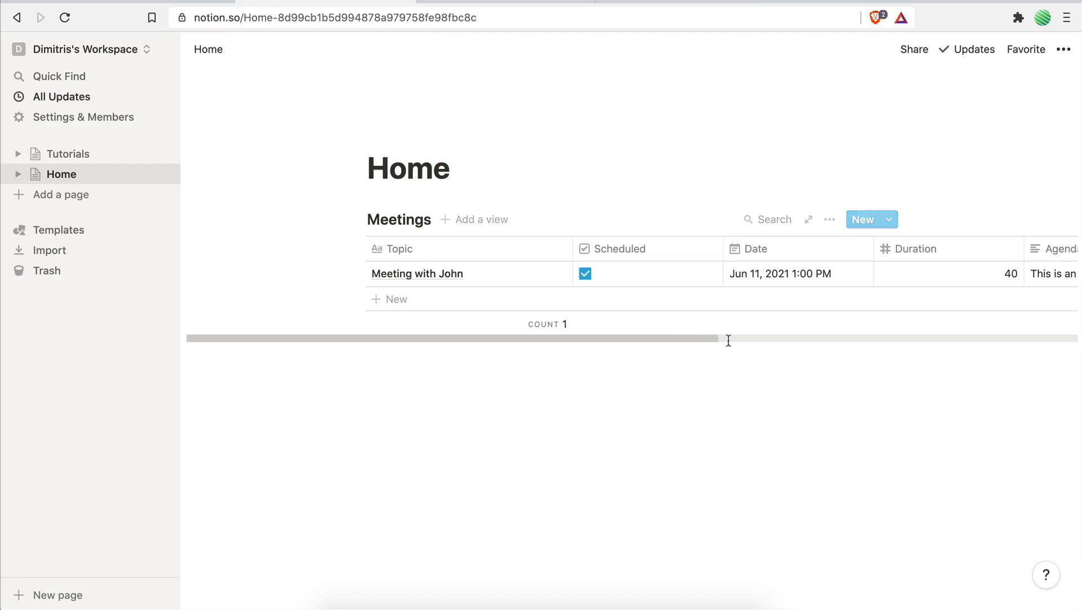
{"action": "left_click", "coordinate": [914, 49]}
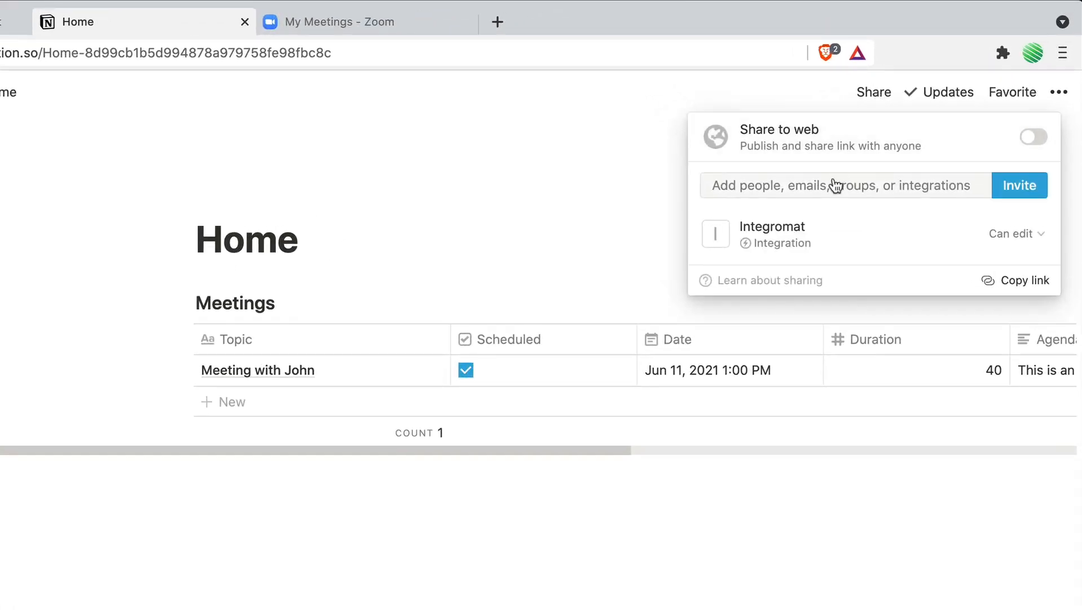
{"action": "left_click", "coordinate": [1032, 234]}
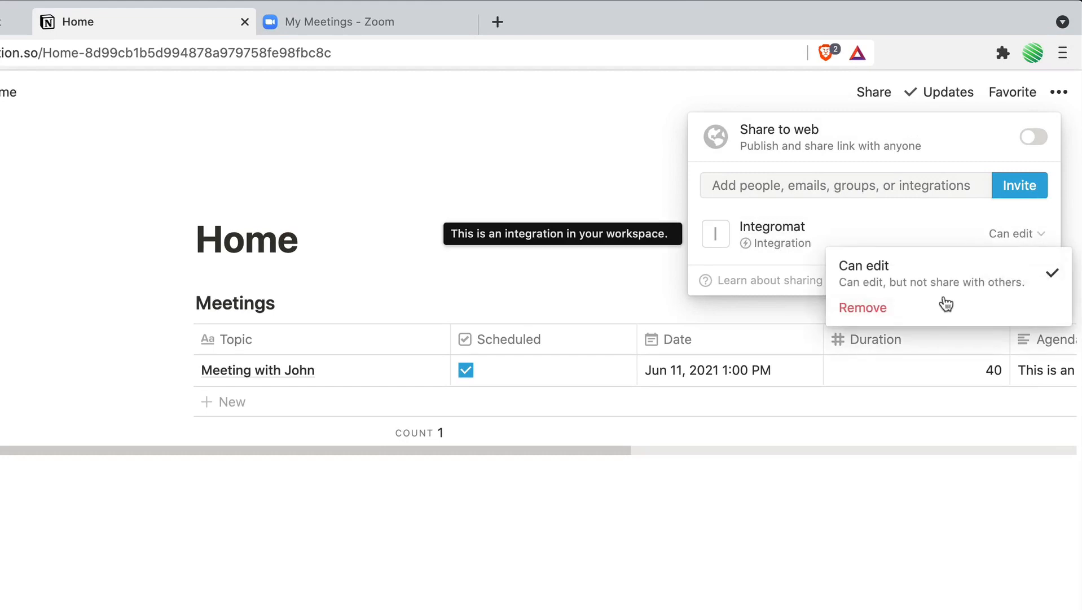
{"action": "left_click", "coordinate": [881, 309]}
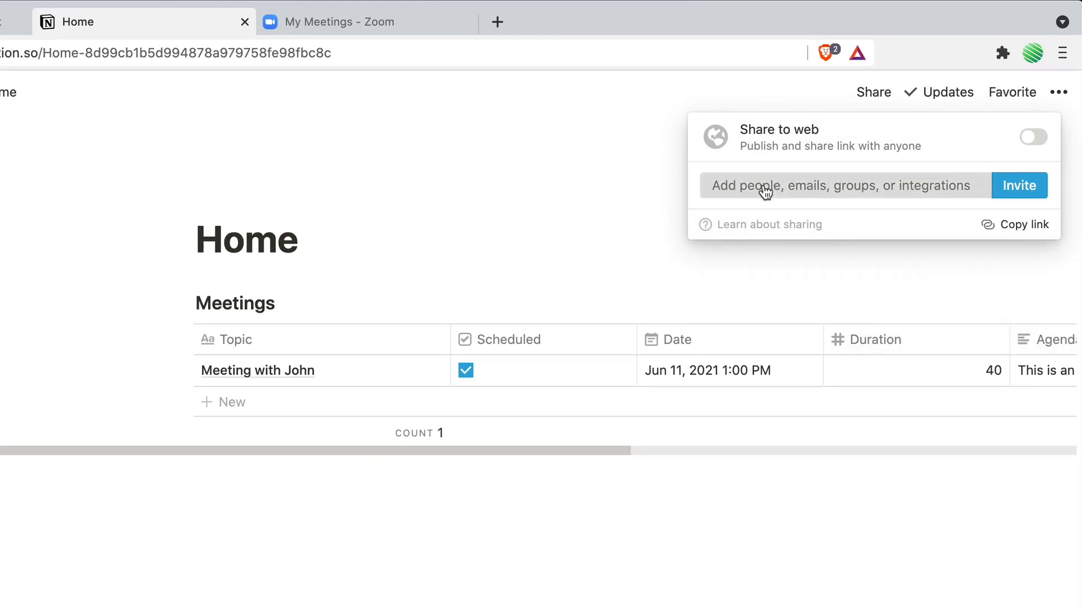
Invite the Integromat integration to the Home page with the Can edit permission.
{"action": "left_click", "coordinate": [765, 189]}
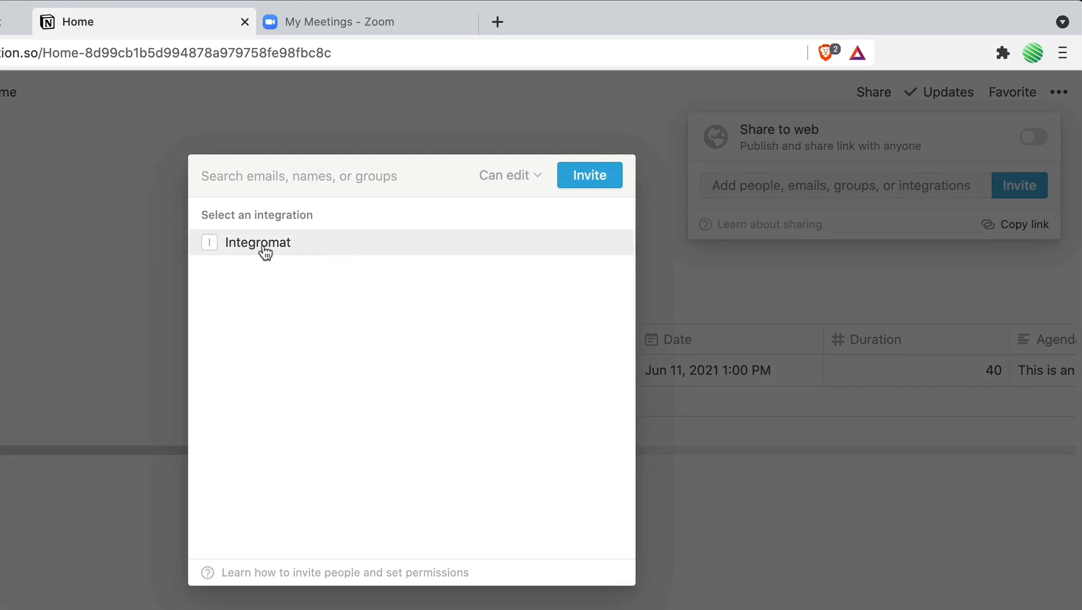
{"action": "left_click", "coordinate": [263, 252]}
{"action": "left_click", "coordinate": [571, 184]}
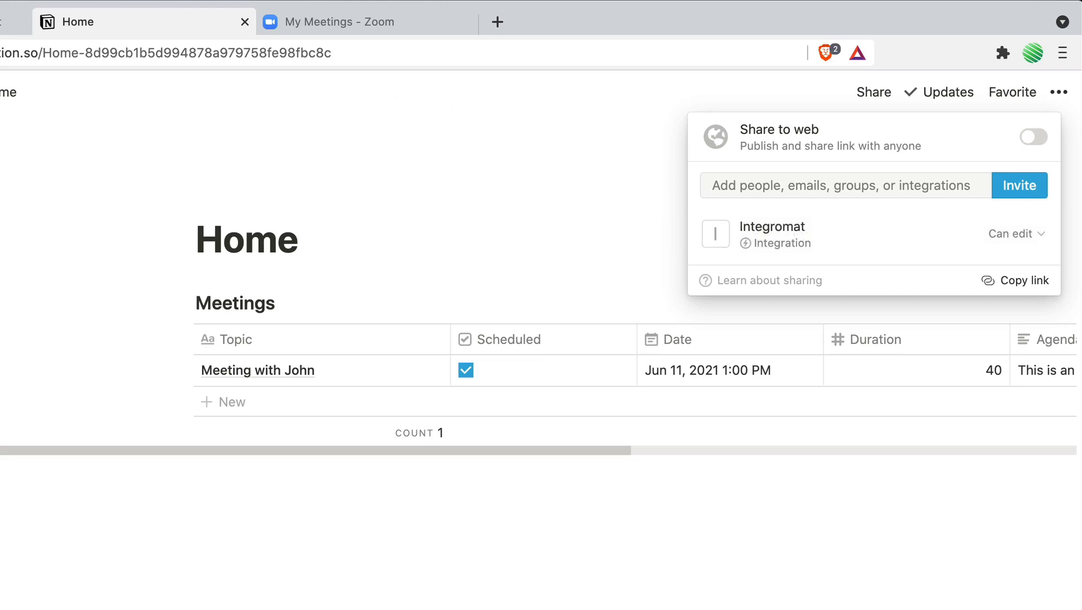
{"action": "key", "text": "Escape"}
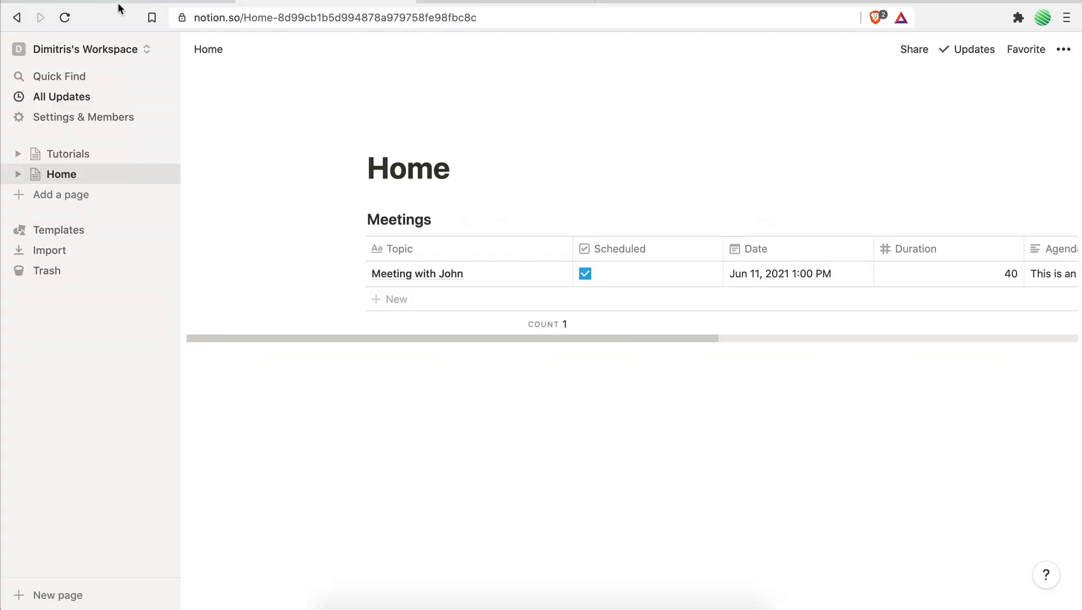
Switch back to Integromat and set the trigger to watch items by created time in the Meetings database.
{"action": "left_click", "coordinate": [120, 7]}
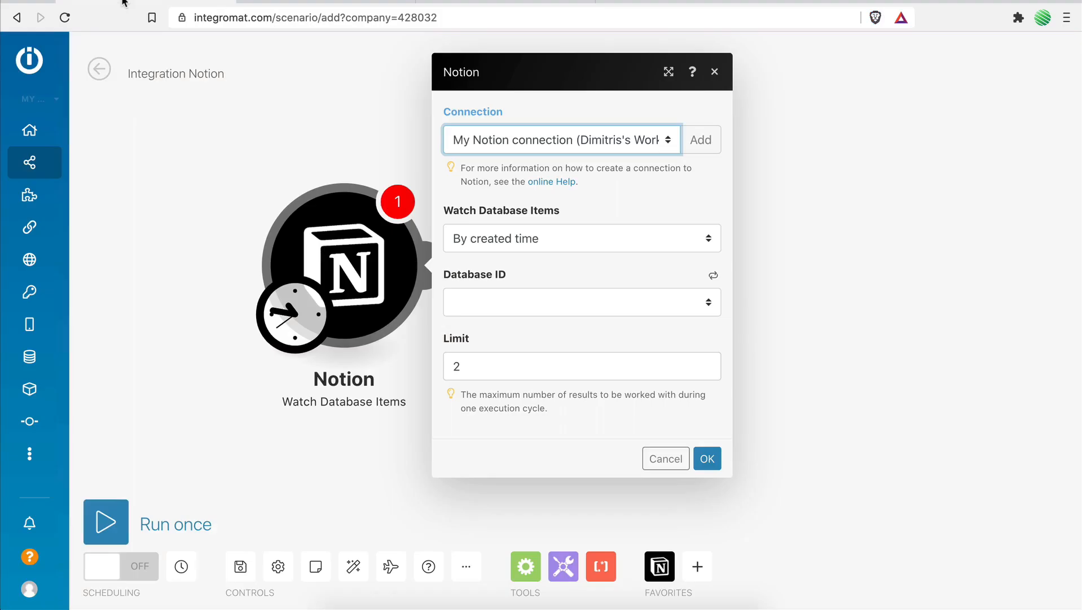
{"action": "left_click", "coordinate": [637, 178]}
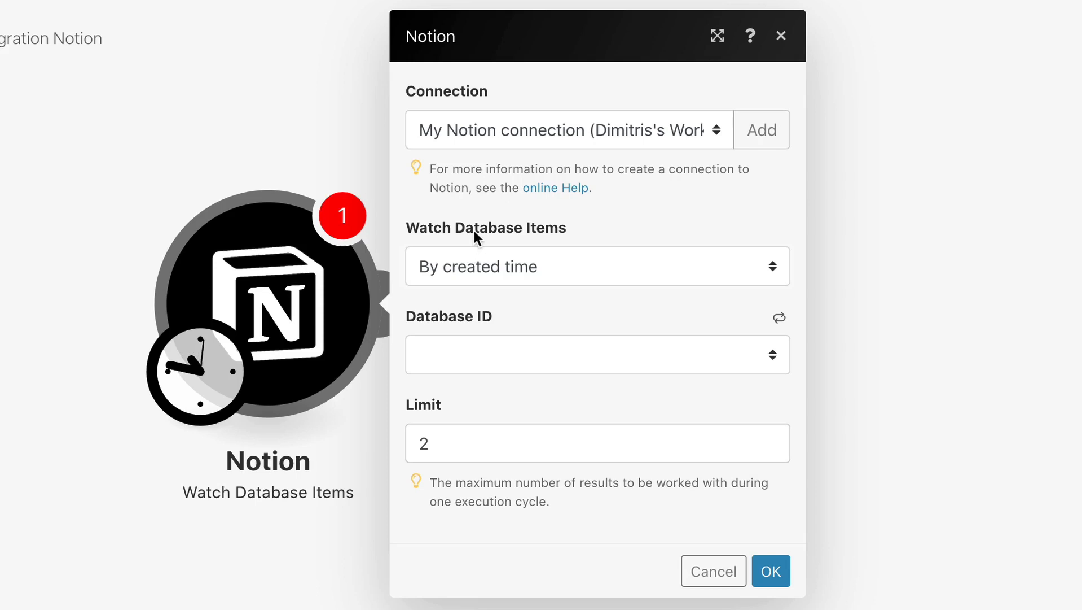
{"action": "left_click", "coordinate": [472, 275]}
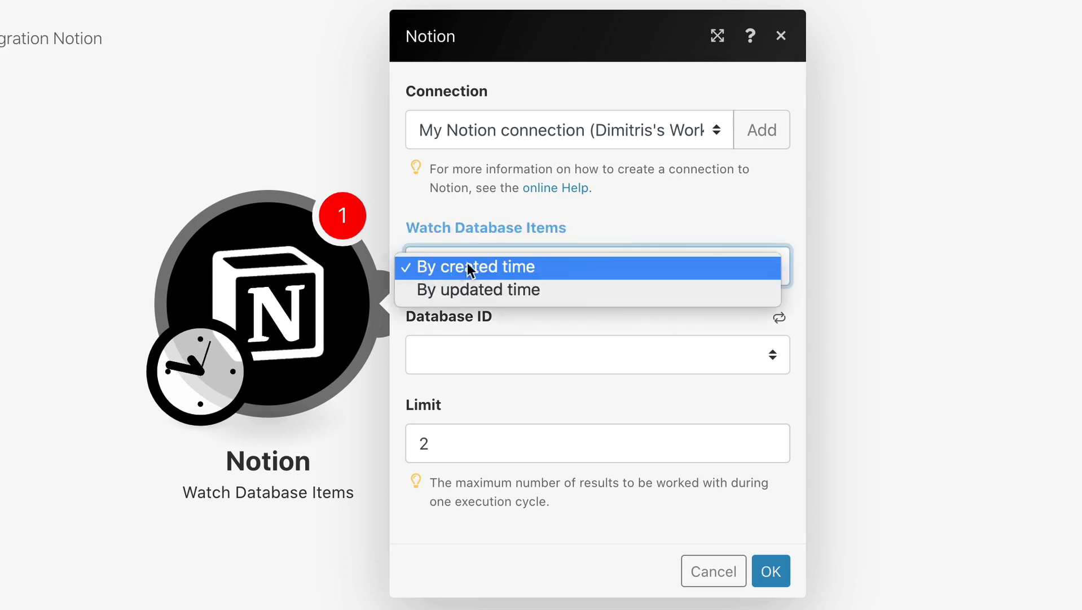
{"action": "left_click", "coordinate": [510, 268]}
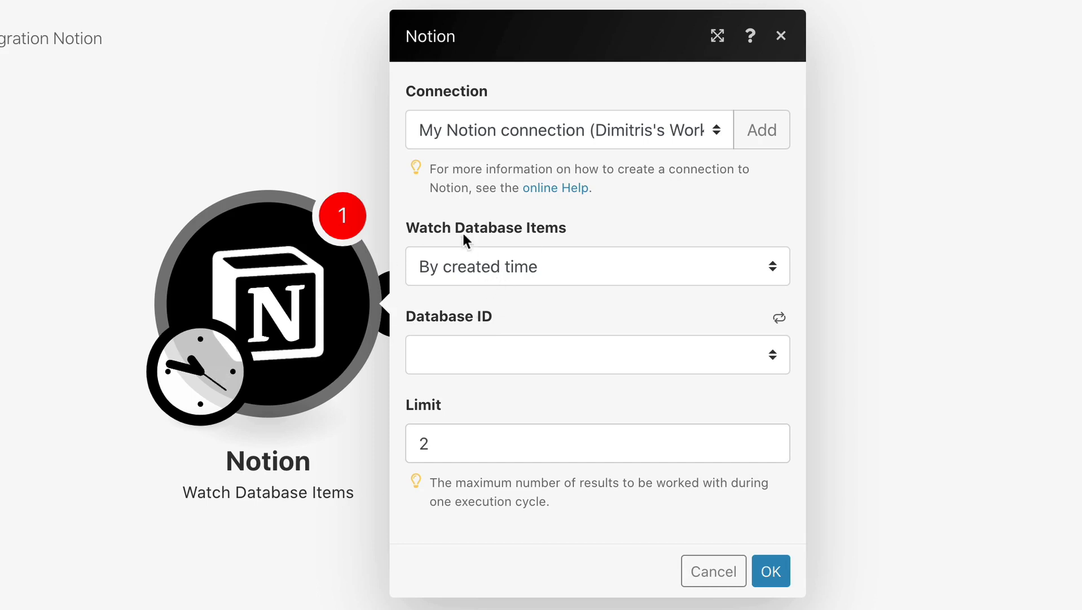
{"action": "left_click", "coordinate": [466, 344]}
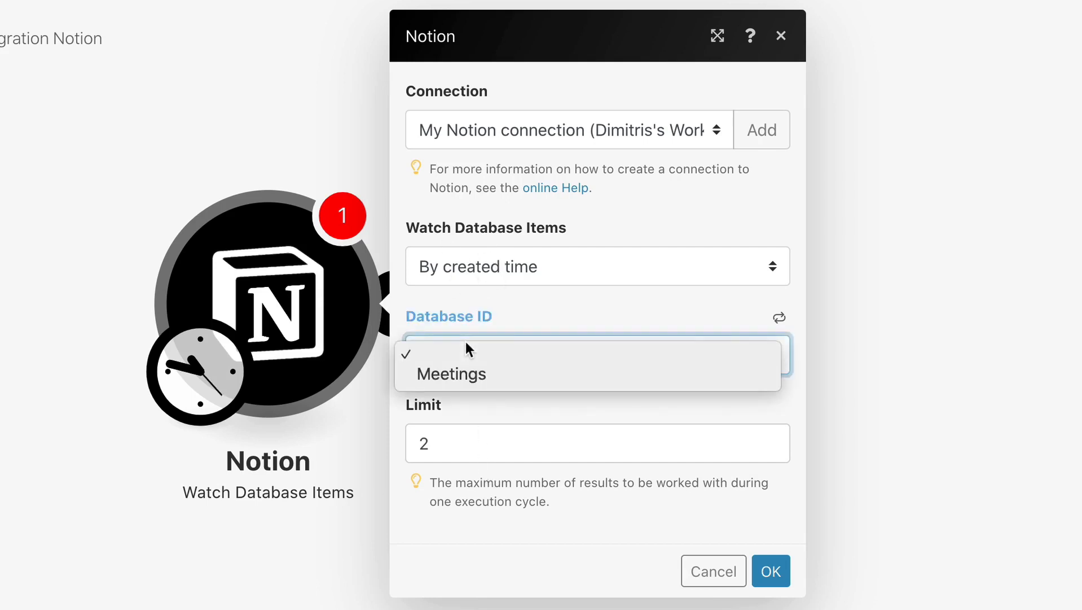
{"action": "left_click", "coordinate": [436, 373]}
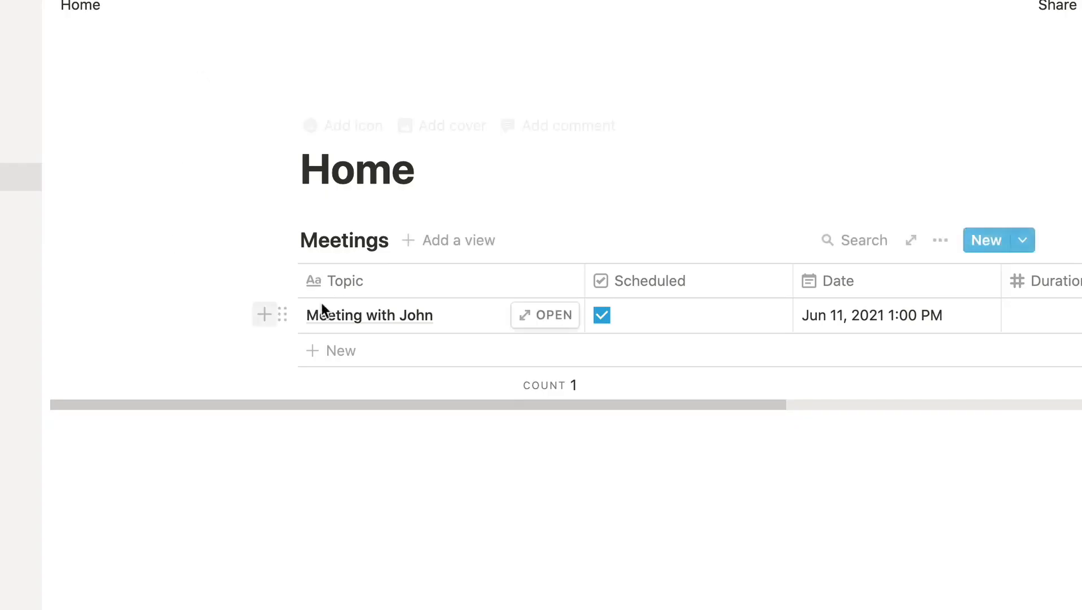
{"action": "double_click", "coordinate": [325, 246]}
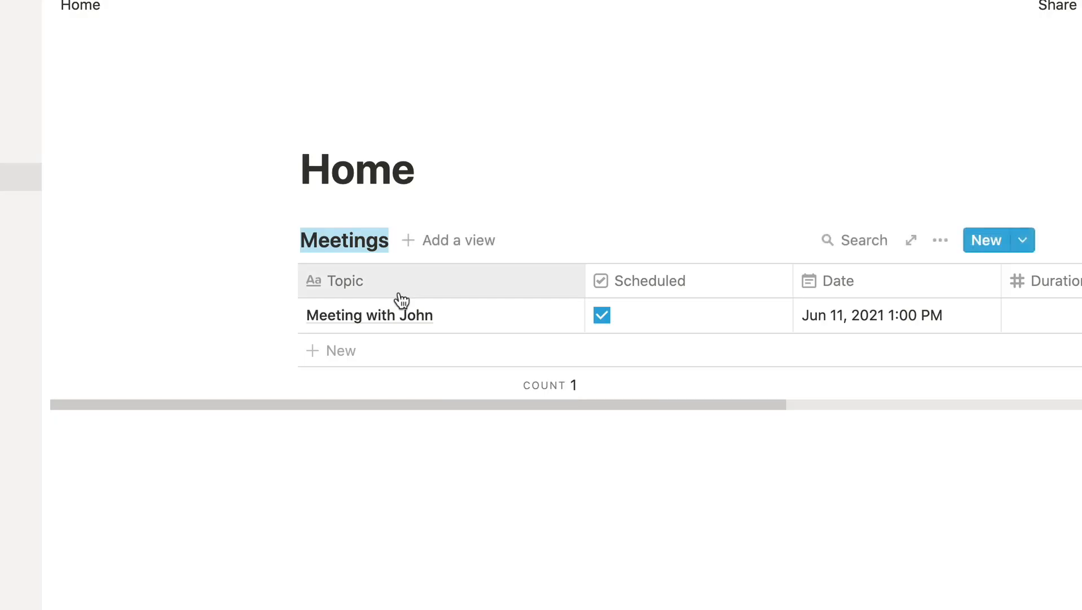
Set the trigger's Limit to 100 results per execution cycle.
{"action": "mouse_move", "coordinate": [405, 318]}
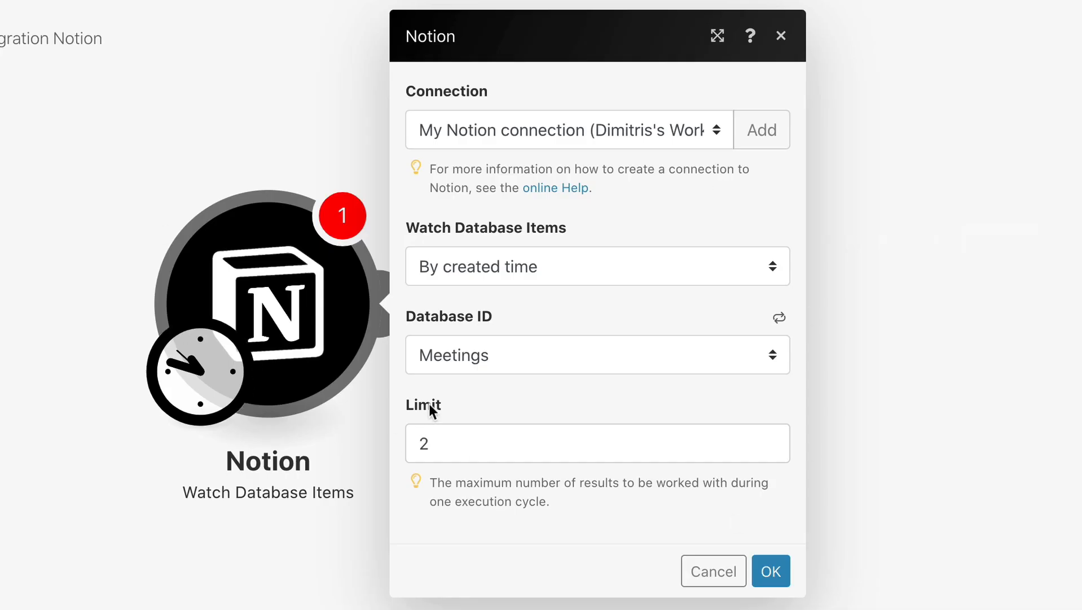
{"action": "left_click_drag", "start_coordinate": [420, 442], "coordinate": [447, 440]}
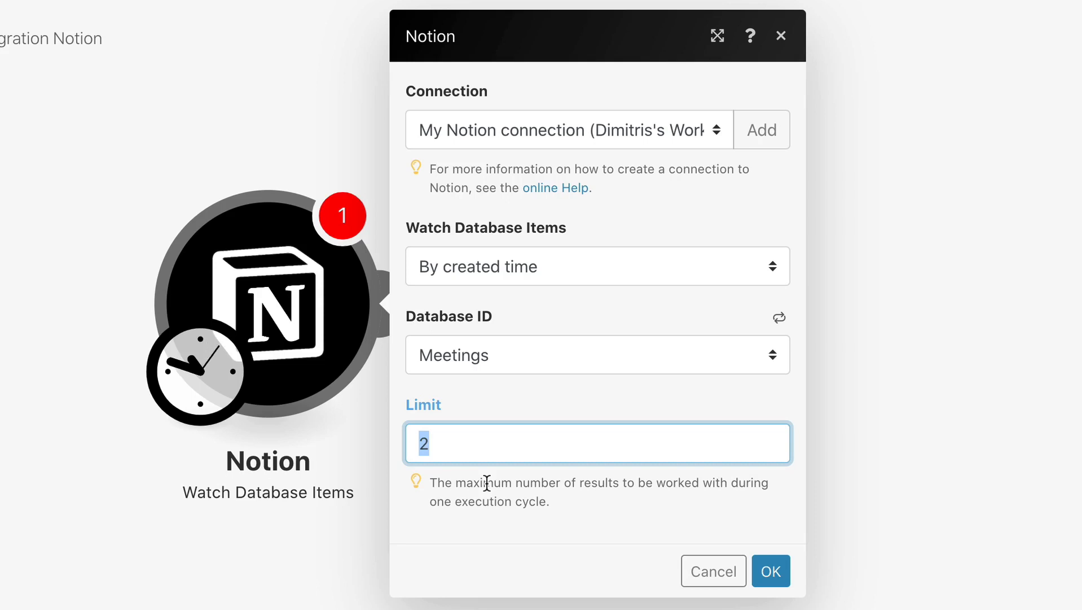
{"action": "type", "text": "100"}
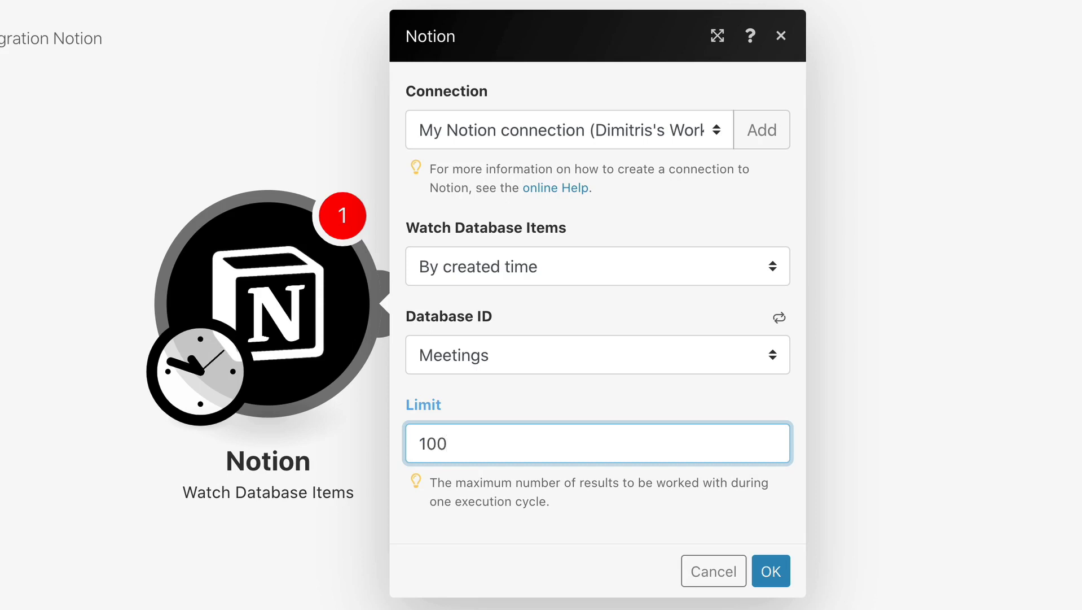
Save the Notion trigger's settings and set its starting point to All existing items.
{"action": "left_click", "coordinate": [543, 507]}
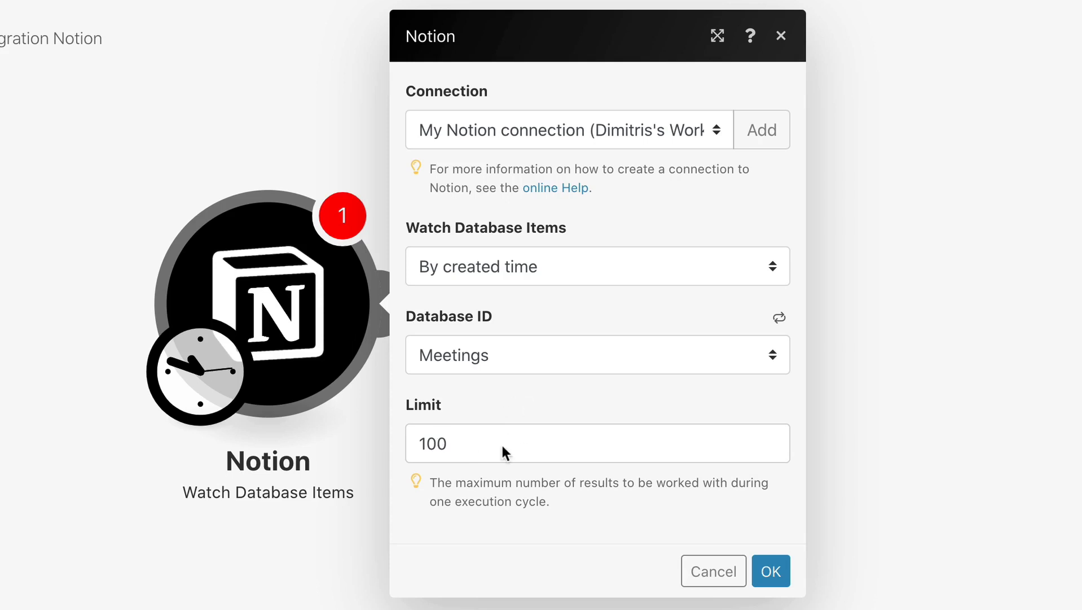
{"action": "left_click", "coordinate": [770, 571]}
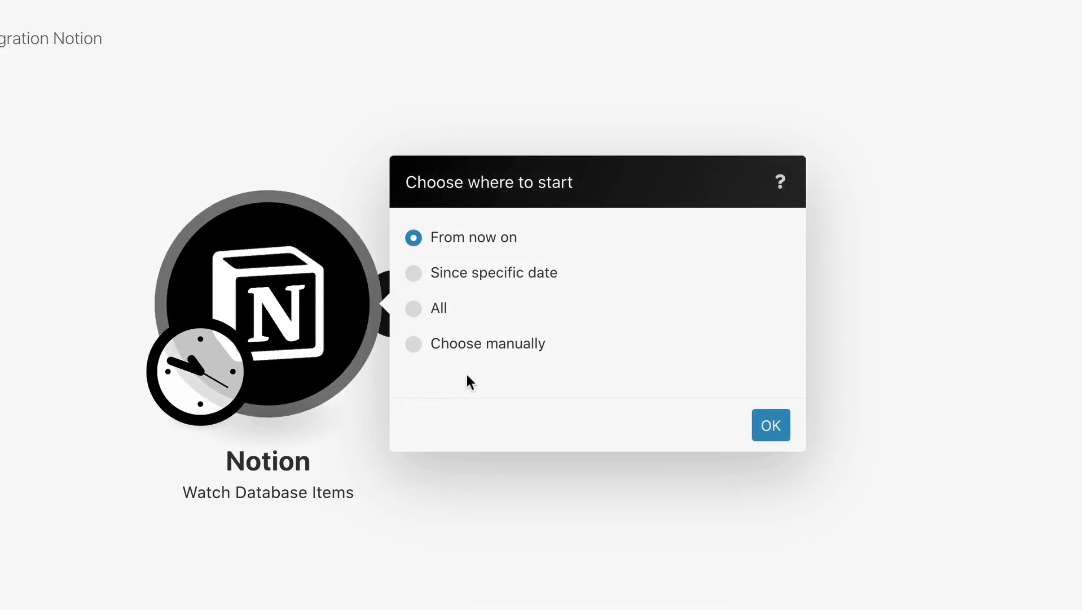
{"action": "left_click", "coordinate": [412, 309]}
{"action": "left_click", "coordinate": [769, 425]}
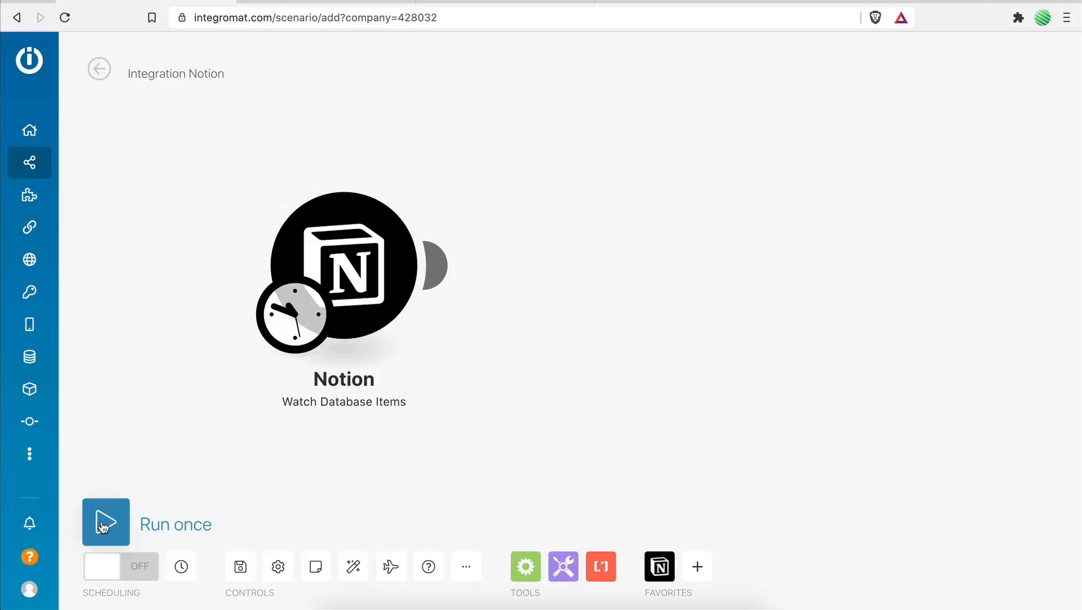
Run the scenario once and examine the output bundle's Properties Value, down to the Topic's plain text.
{"action": "left_click", "coordinate": [105, 527]}
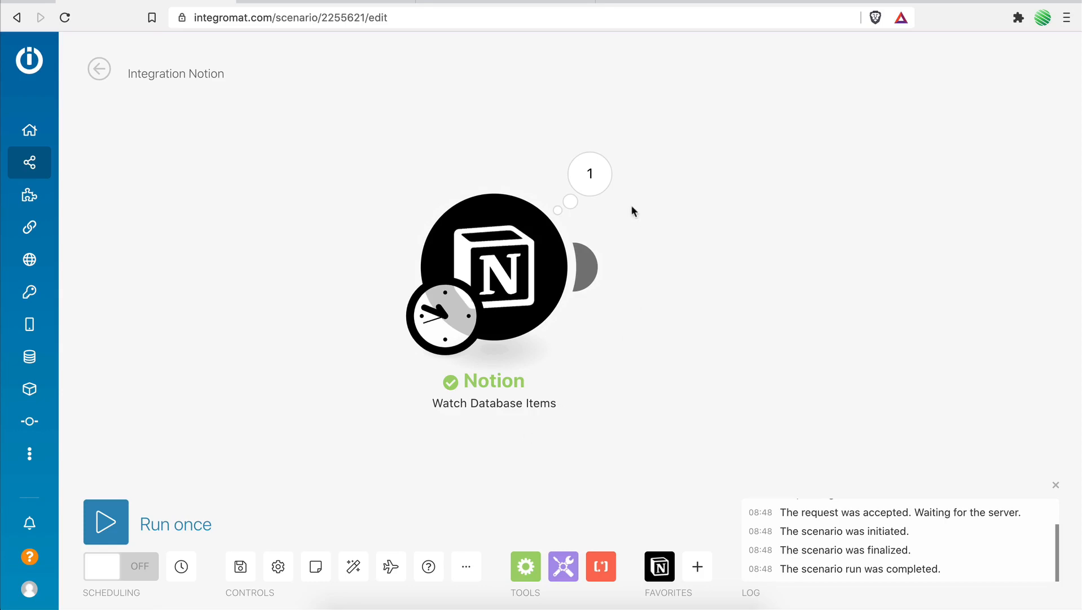
{"action": "left_click", "coordinate": [584, 177]}
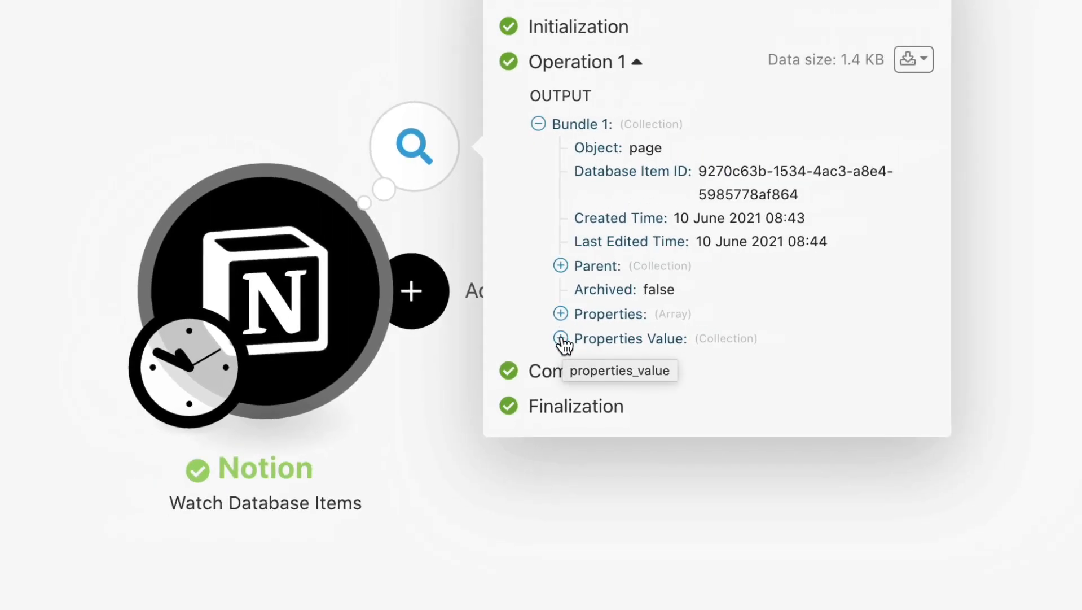
{"action": "left_click", "coordinate": [561, 338]}
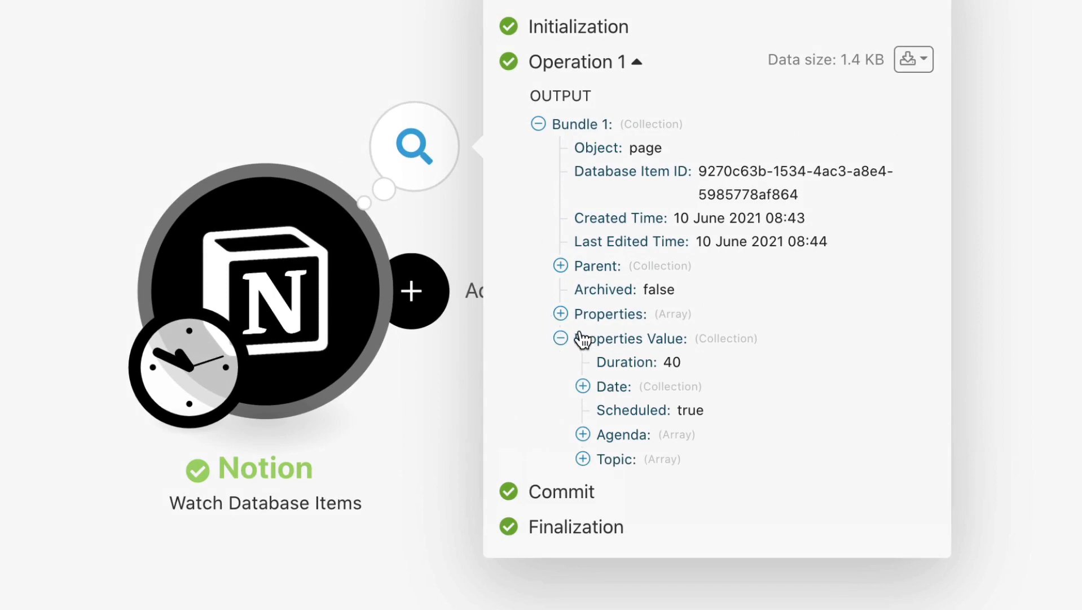
{"action": "left_click", "coordinate": [583, 459]}
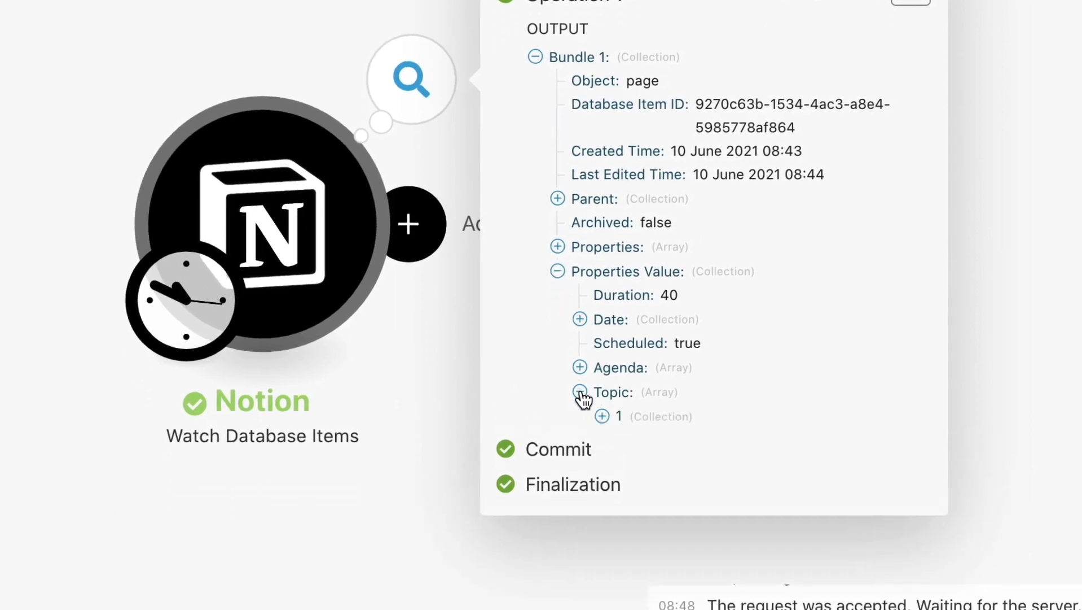
{"action": "left_click", "coordinate": [602, 418]}
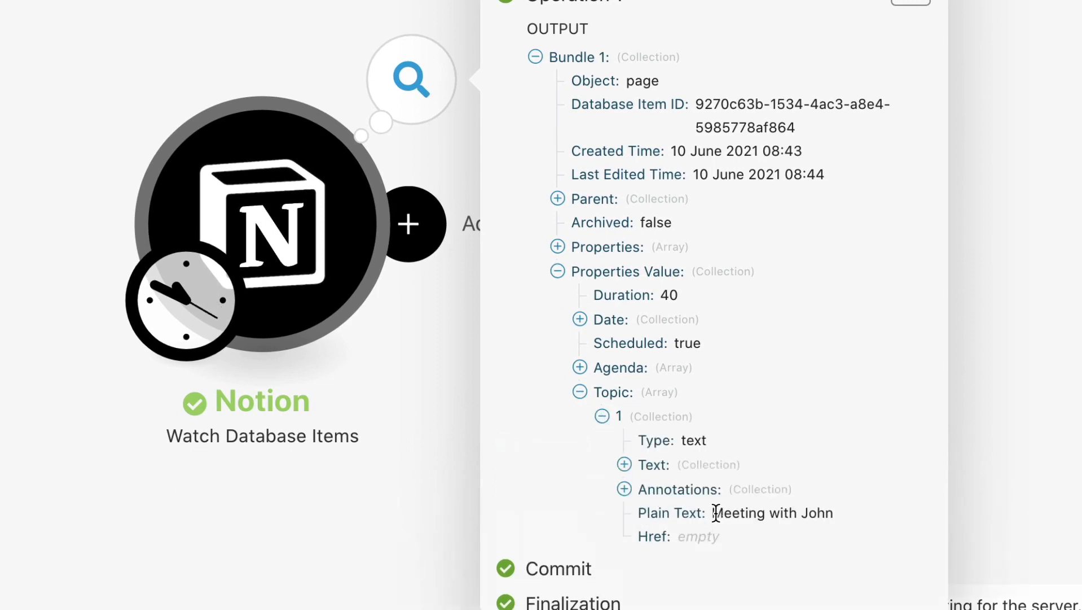
{"action": "left_click_drag", "start_coordinate": [718, 511], "coordinate": [835, 514]}
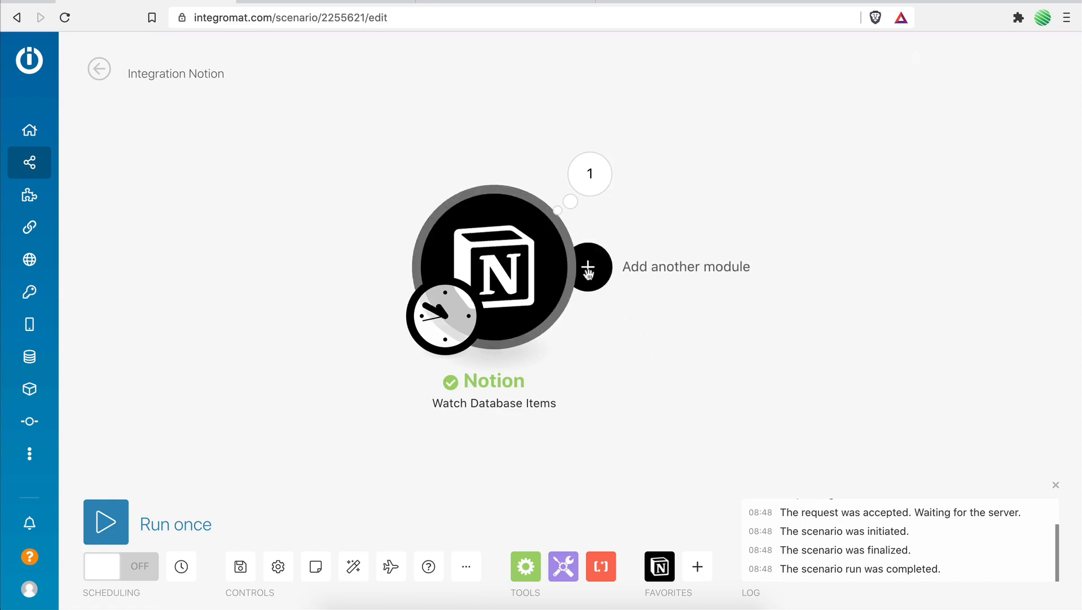
Add a Zoom module after the Notion trigger with the Create a Meeting action.
{"action": "left_click", "coordinate": [593, 274]}
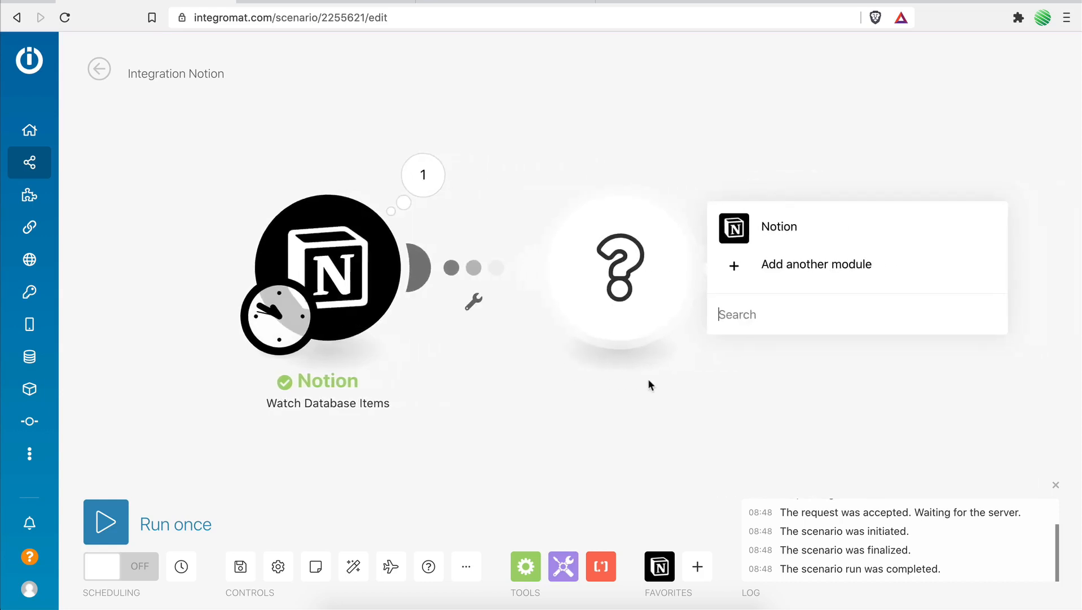
{"action": "type", "text": "z"}
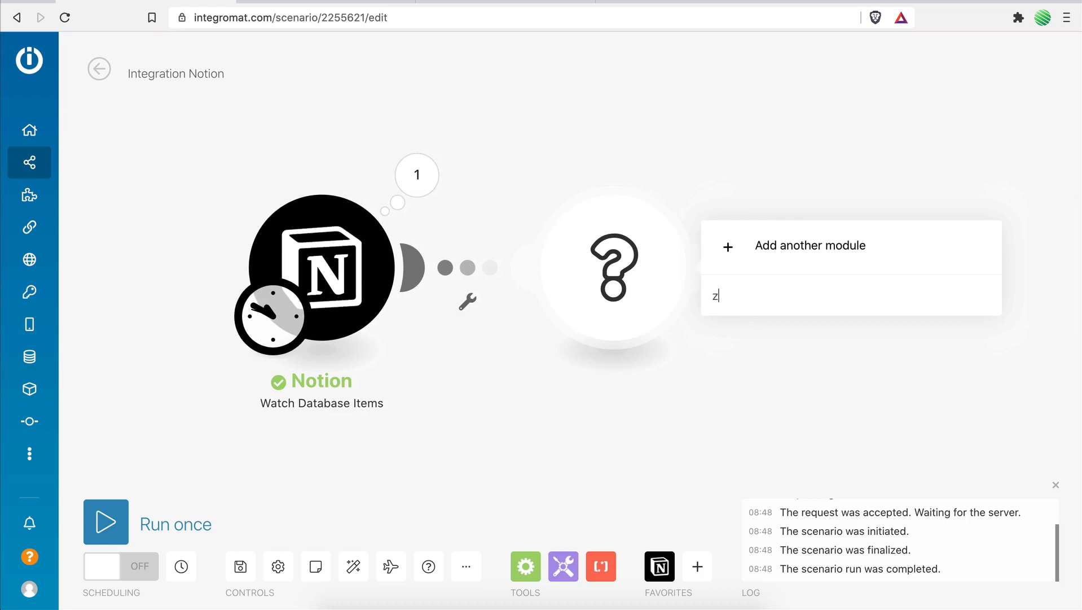
{"action": "type", "text": "oom"}
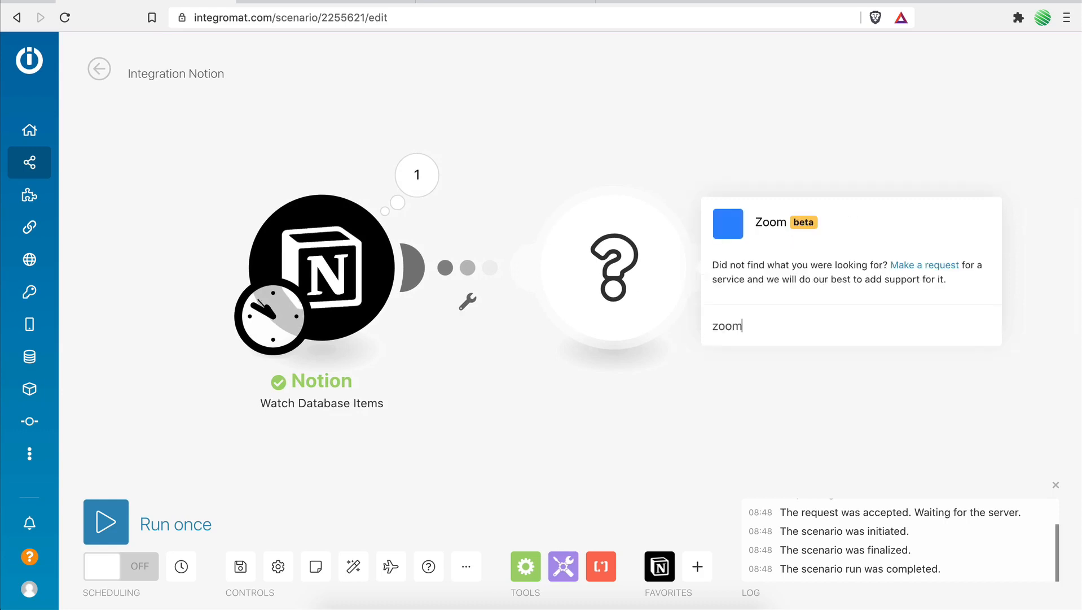
{"action": "left_click", "coordinate": [729, 224]}
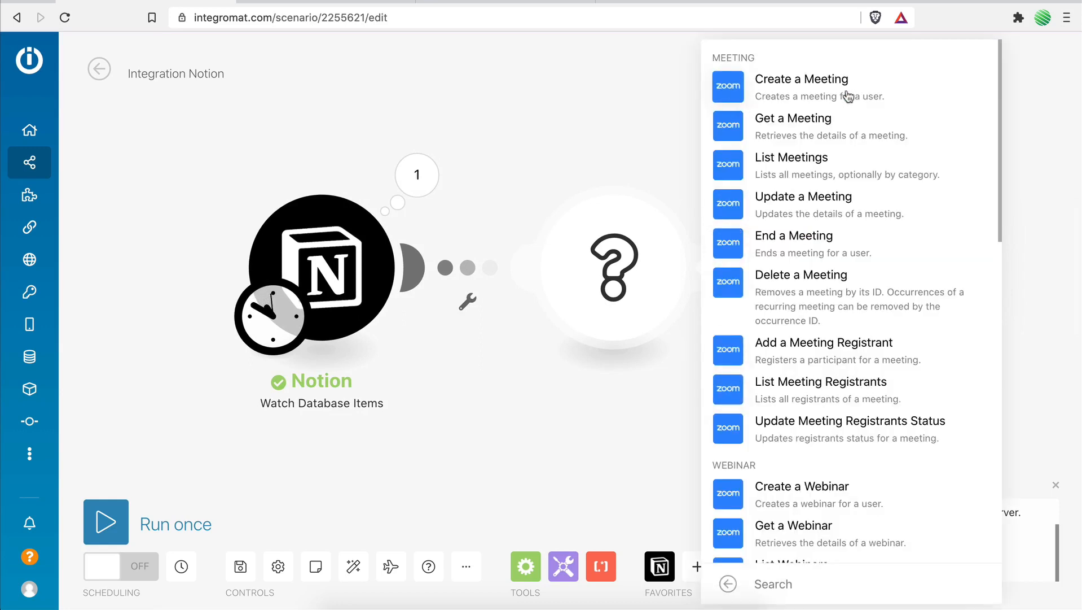
{"action": "left_click", "coordinate": [736, 90]}
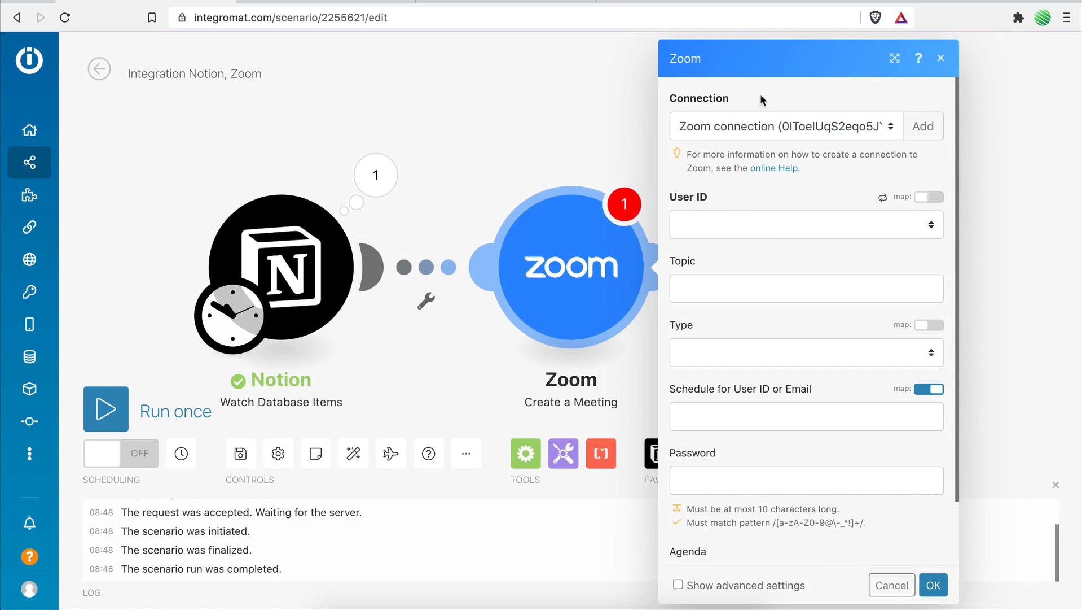
Create a new connection for the Zoom module named "Zoom connection".
{"action": "left_click", "coordinate": [924, 126]}
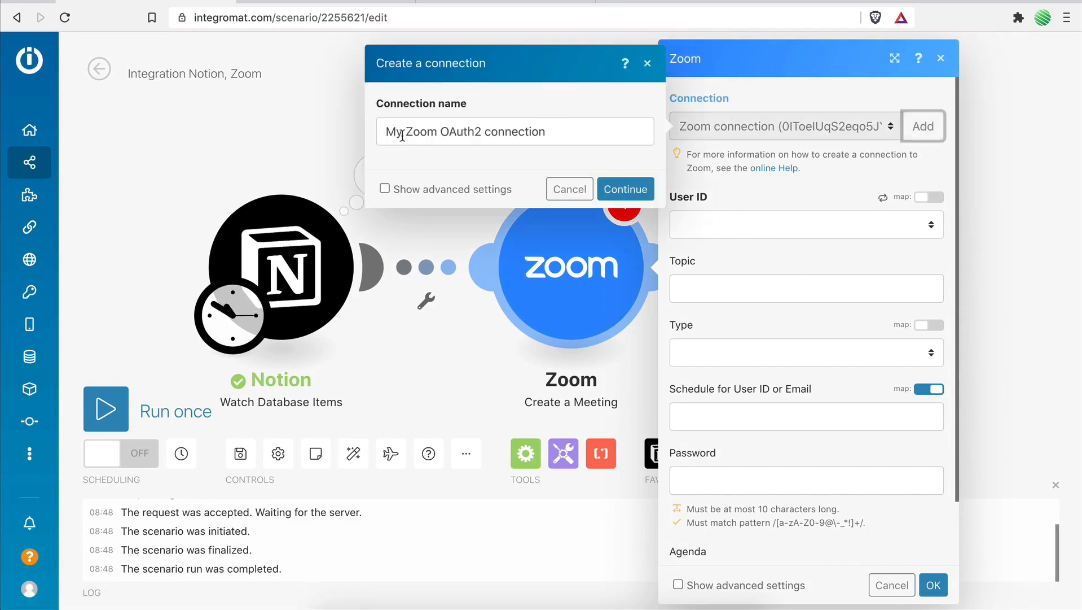
{"action": "left_click_drag", "start_coordinate": [406, 131], "coordinate": [516, 134]}
{"action": "key", "text": "Delete"}
{"action": "key", "text": "Delete"}
{"action": "left_click", "coordinate": [487, 133]}
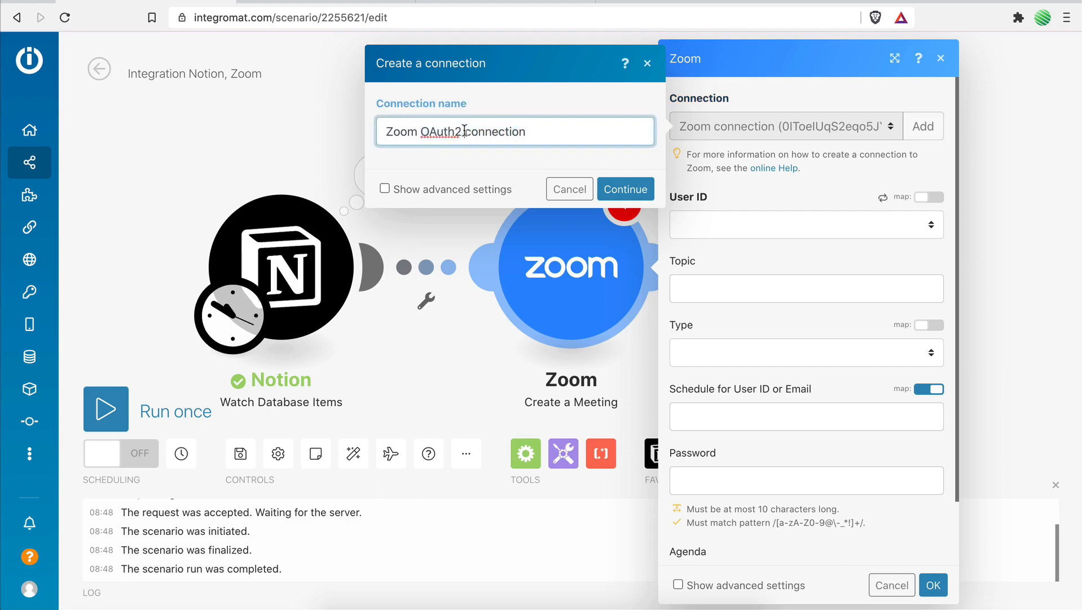
{"action": "left_click_drag", "start_coordinate": [463, 131], "coordinate": [418, 132]}
{"action": "key", "text": "BackSpace"}
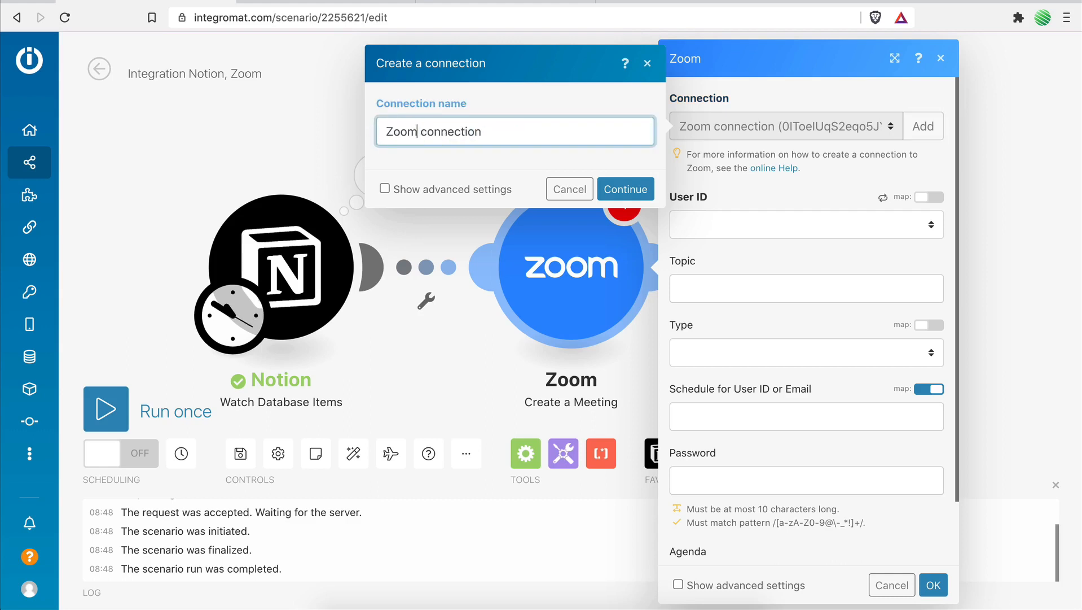
{"action": "left_click", "coordinate": [620, 190]}
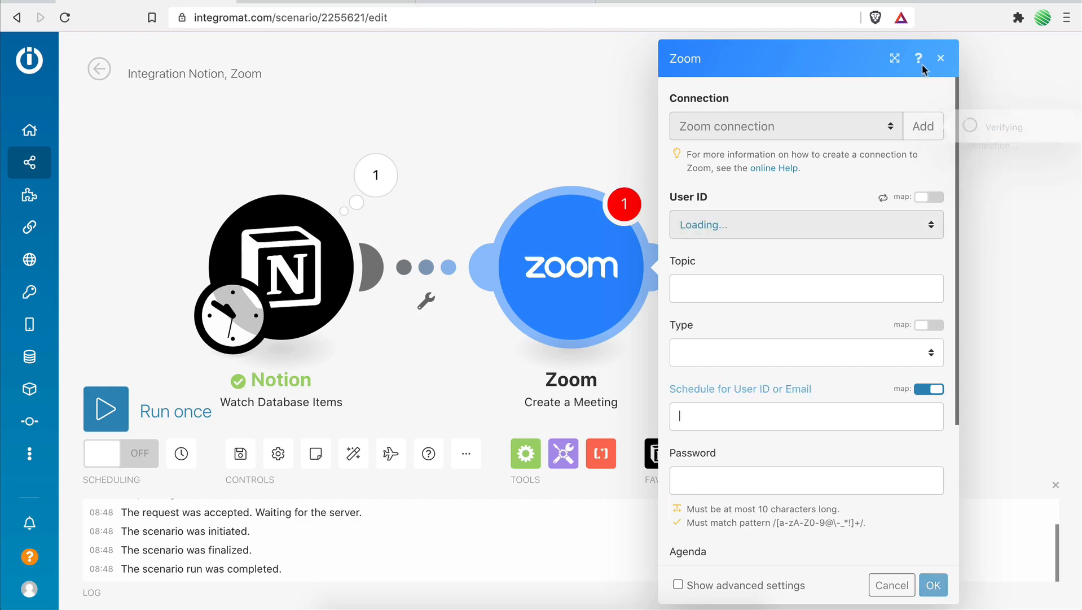
Check the upcoming meetings page in Zoom and the Meetings table in Notion, and return to Integromat.
{"action": "left_click", "coordinate": [502, 1]}
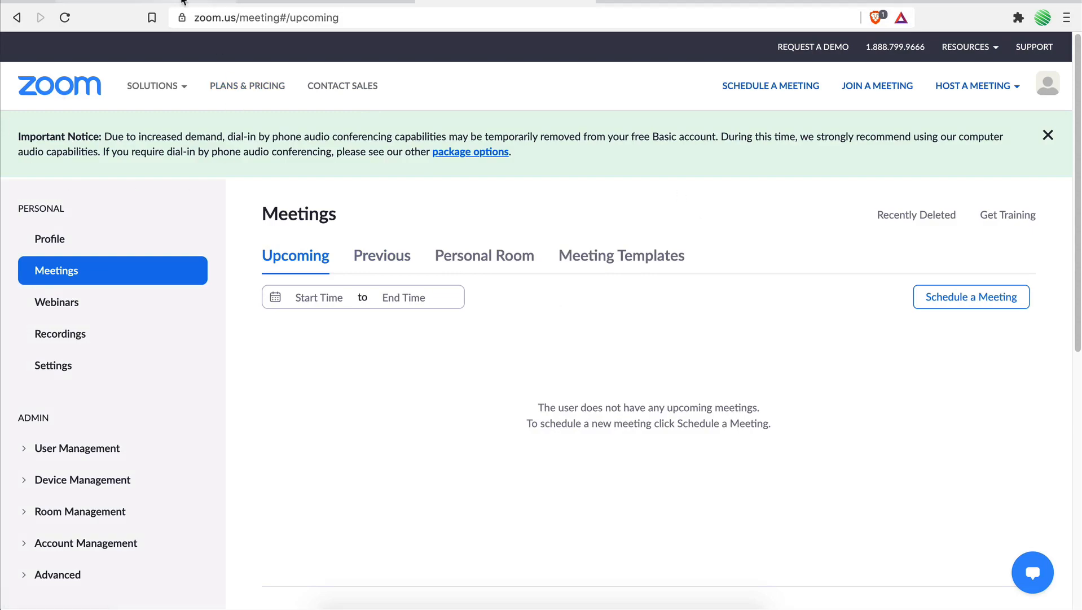
{"action": "left_click", "coordinate": [286, 2]}
{"action": "left_click", "coordinate": [209, 2]}
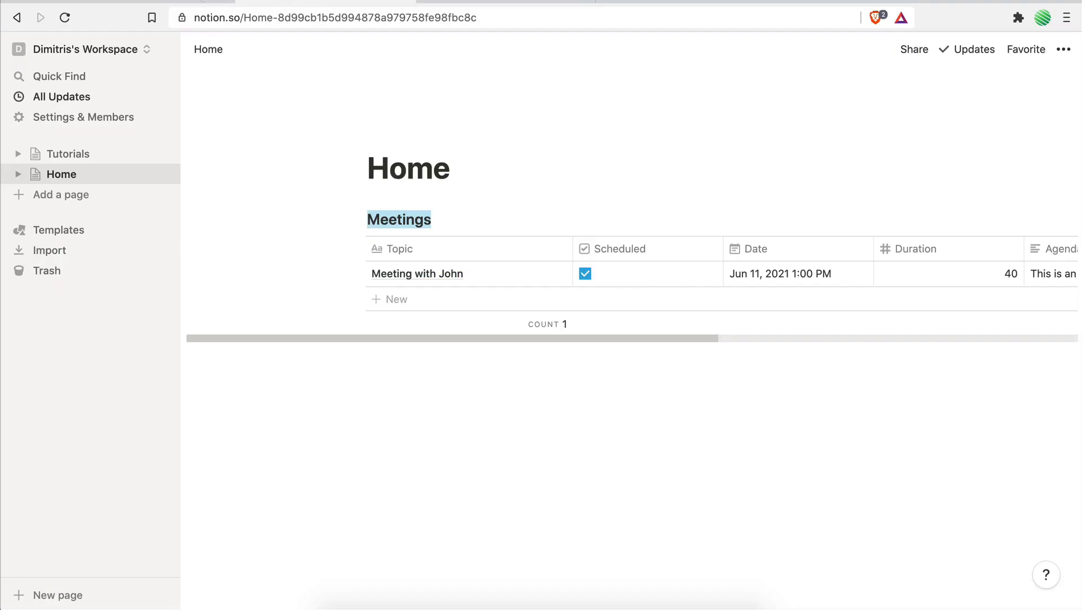
{"action": "left_click", "coordinate": [146, 2]}
{"action": "left_click", "coordinate": [751, 80]}
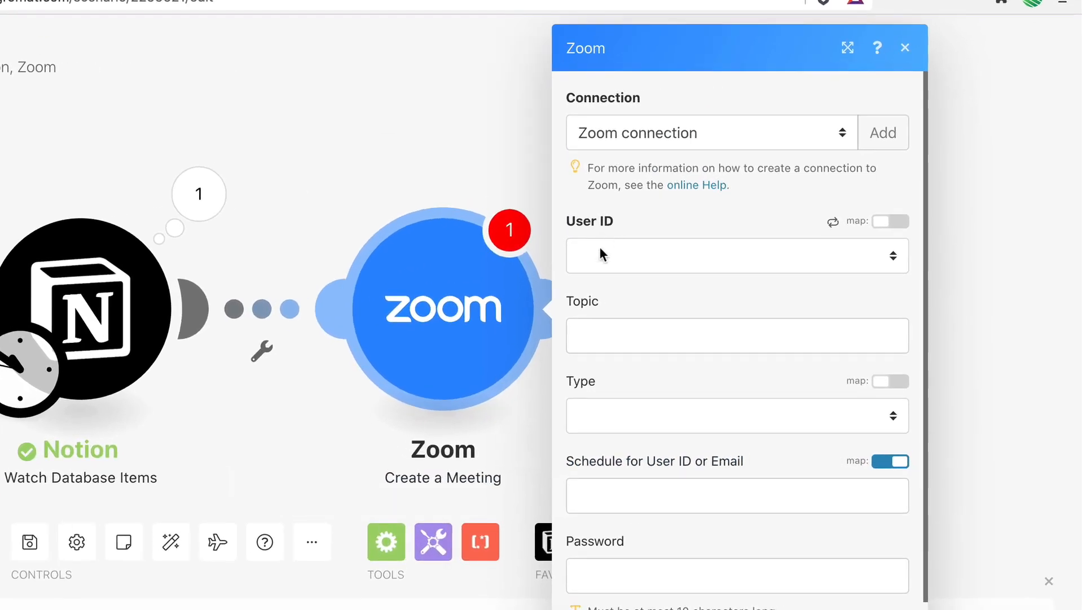
Set the Zoom module's User ID to the connected account's e-mail address.
{"action": "left_click", "coordinate": [600, 249]}
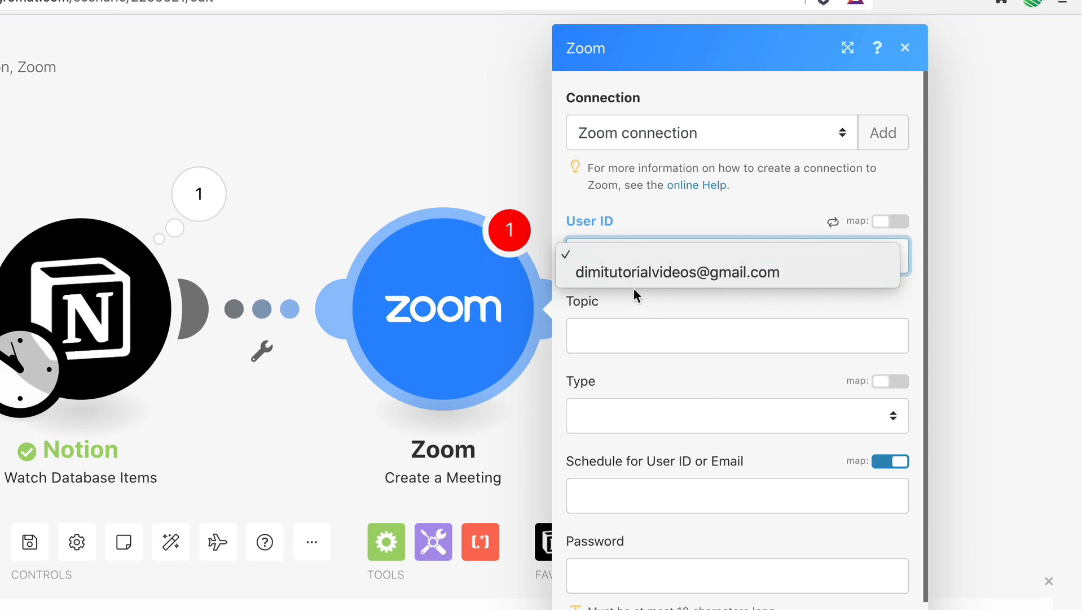
{"action": "left_click", "coordinate": [704, 272]}
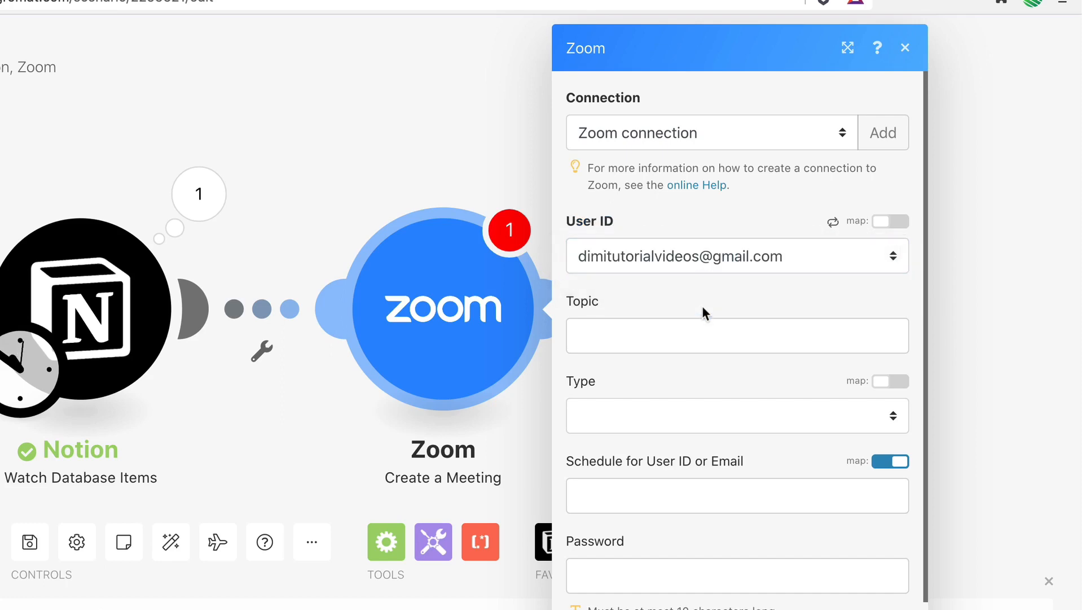
{"action": "scroll", "coordinate": [667, 411], "scroll_direction": "down", "scroll_amount": 2}
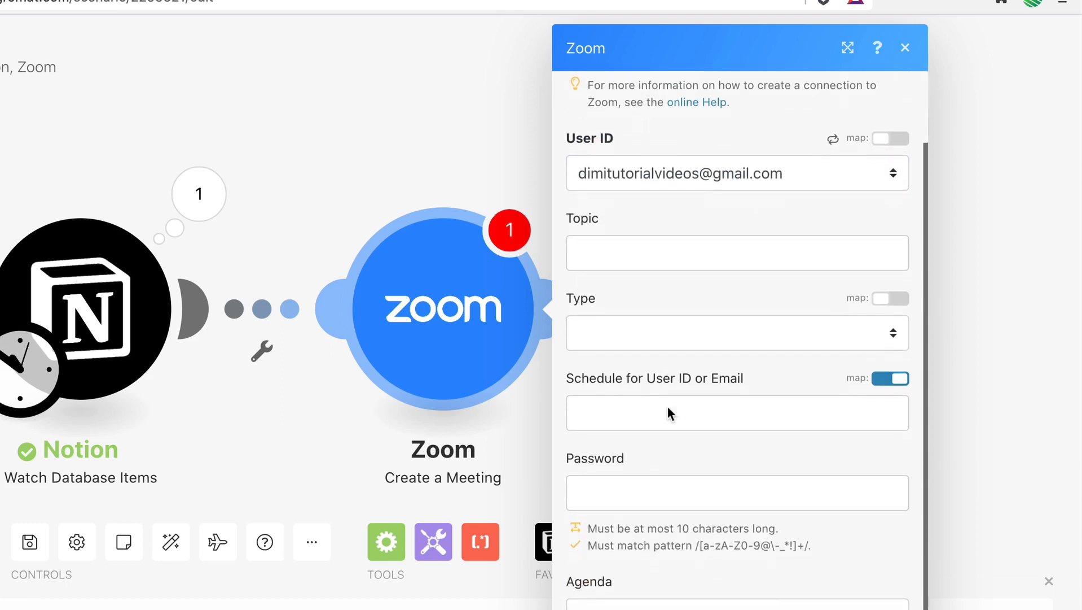
{"action": "scroll", "coordinate": [637, 257], "scroll_direction": "up", "scroll_amount": 1}
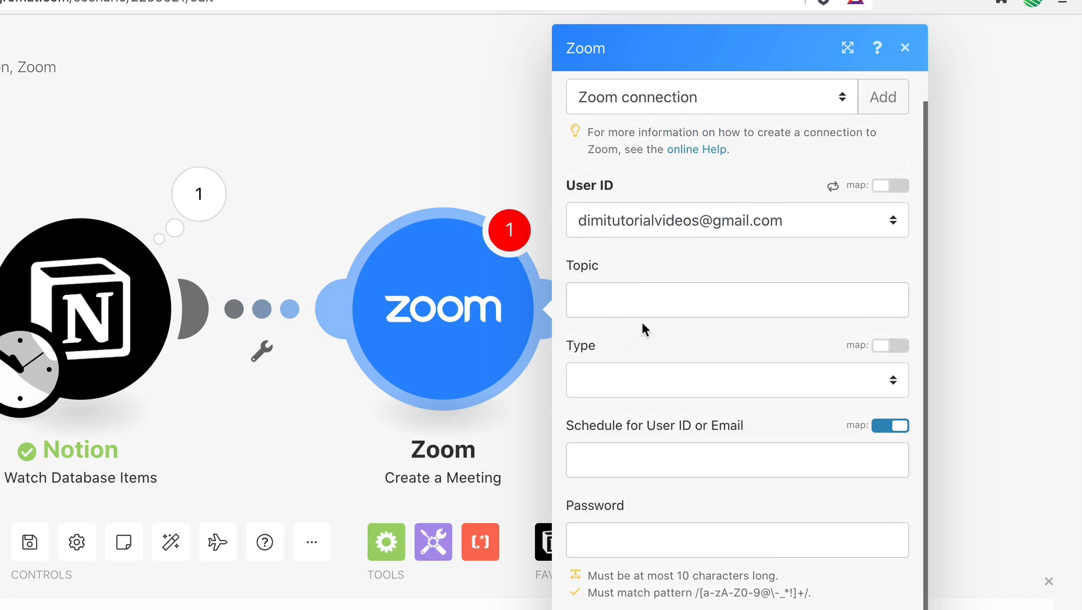
Try a fixed title matching the sample Notion meeting as the Zoom meeting's Topic.
{"action": "left_click", "coordinate": [620, 303]}
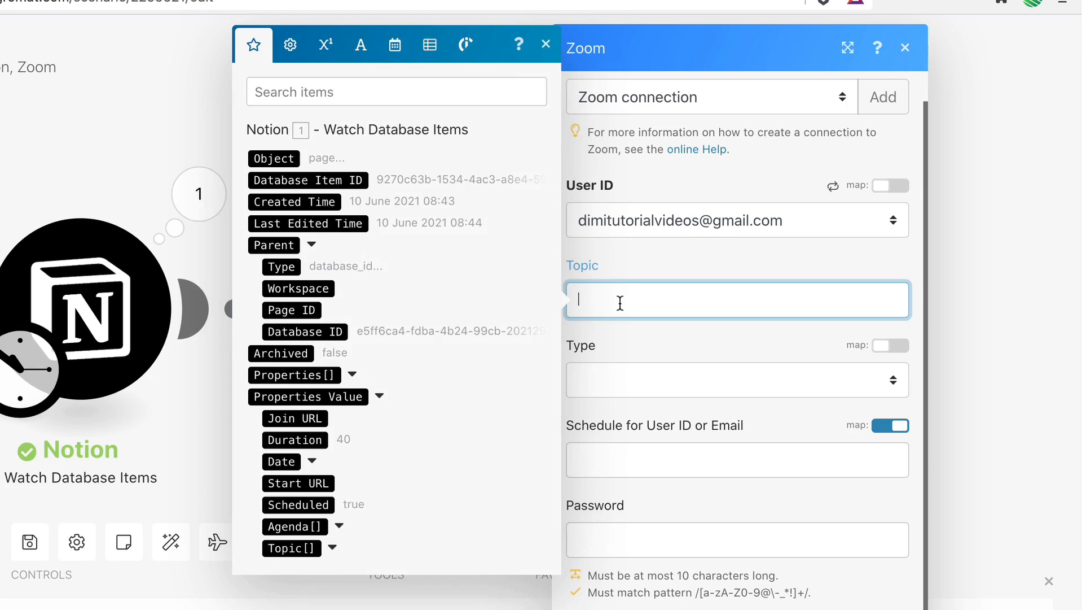
{"action": "type", "text": "Meeting with John"}
{"action": "left_click", "coordinate": [715, 331]}
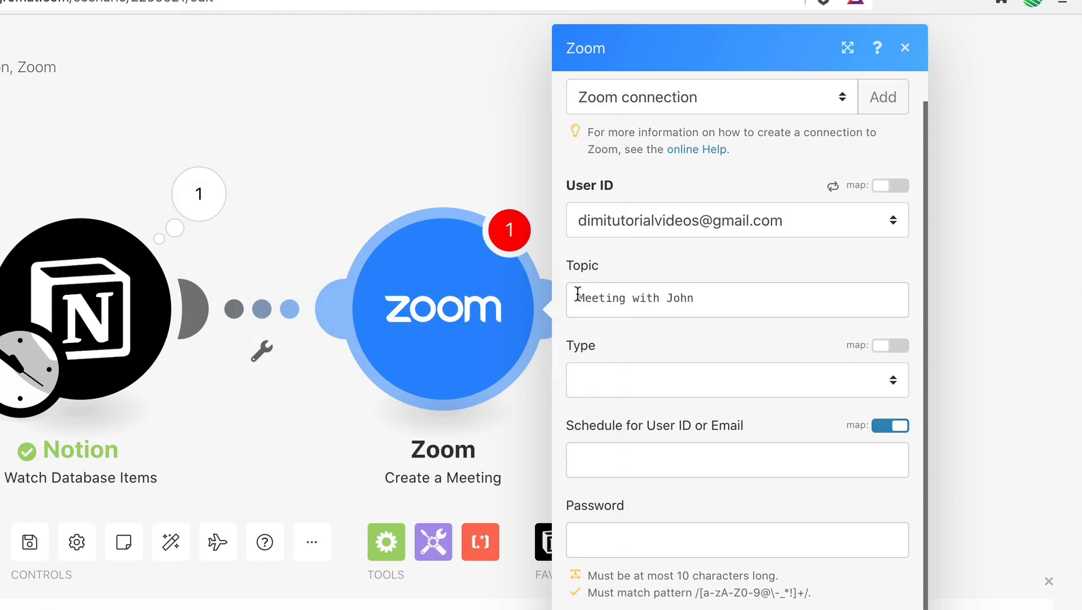
{"action": "left_click_drag", "start_coordinate": [578, 292], "coordinate": [723, 293]}
{"action": "left_click", "coordinate": [723, 292]}
{"action": "left_click", "coordinate": [724, 274]}
{"action": "left_click_drag", "start_coordinate": [576, 298], "coordinate": [717, 295]}
{"action": "left_click", "coordinate": [726, 260]}
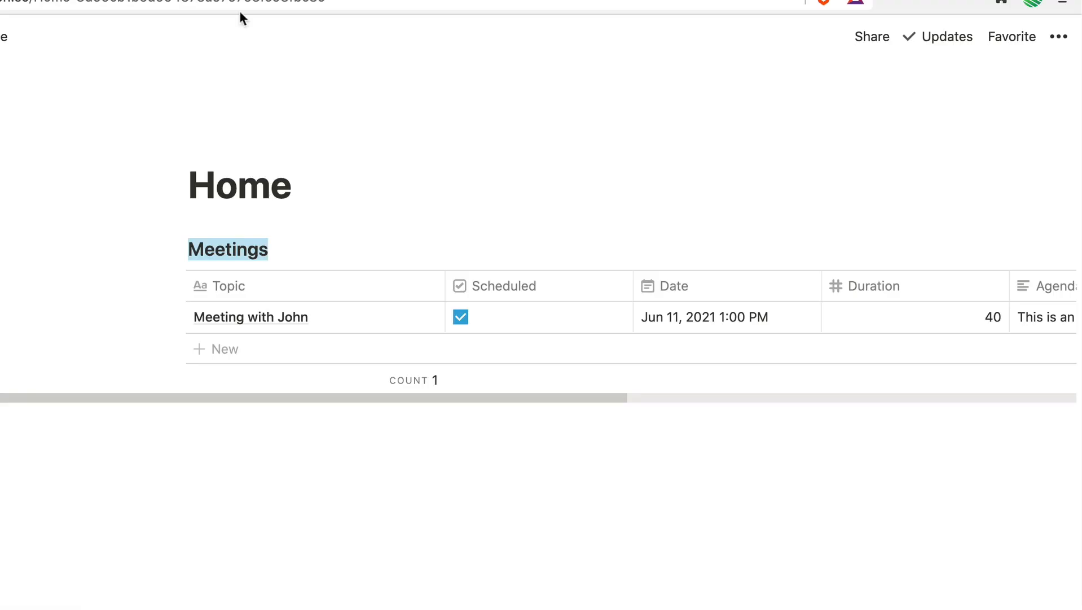
Switch to Notion and add a second sample item to the Meetings database, titled as a meeting with a different person.
{"action": "mouse_move", "coordinate": [337, 321]}
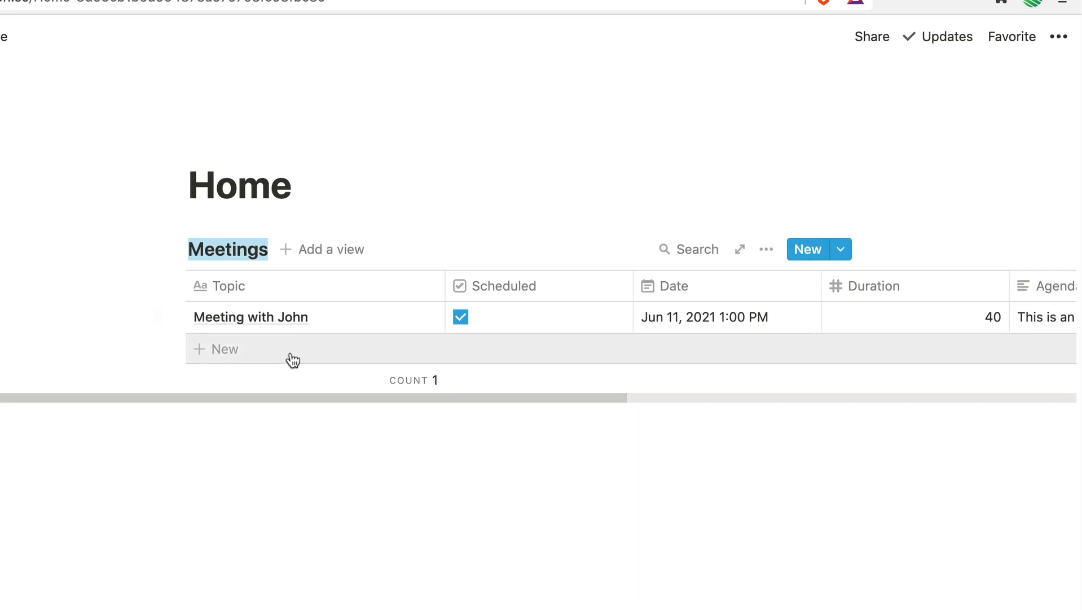
{"action": "left_click", "coordinate": [224, 348]}
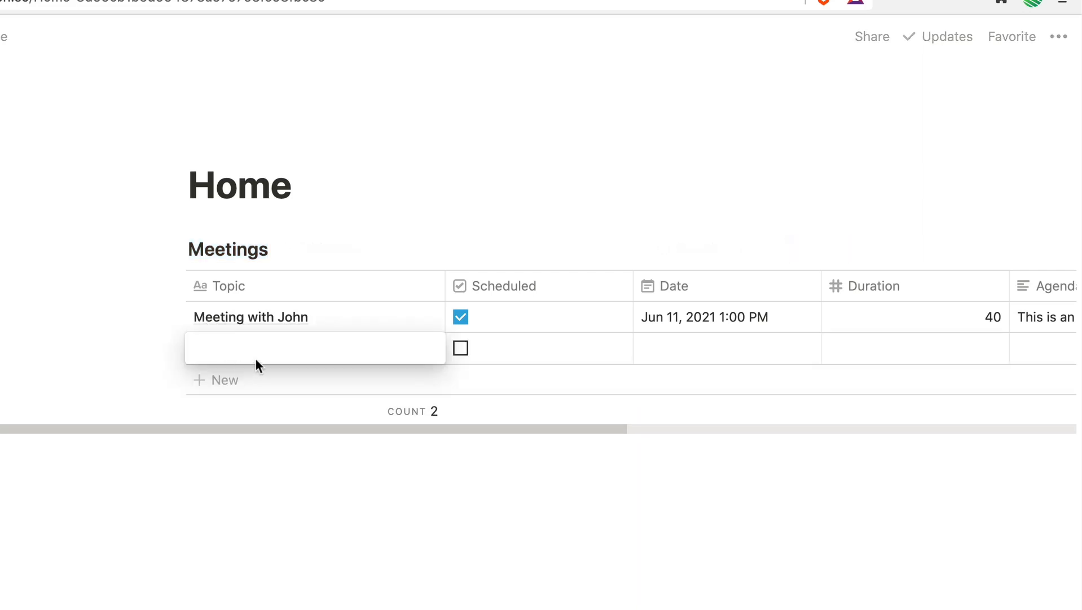
{"action": "type", "text": "Meeting with Mike"}
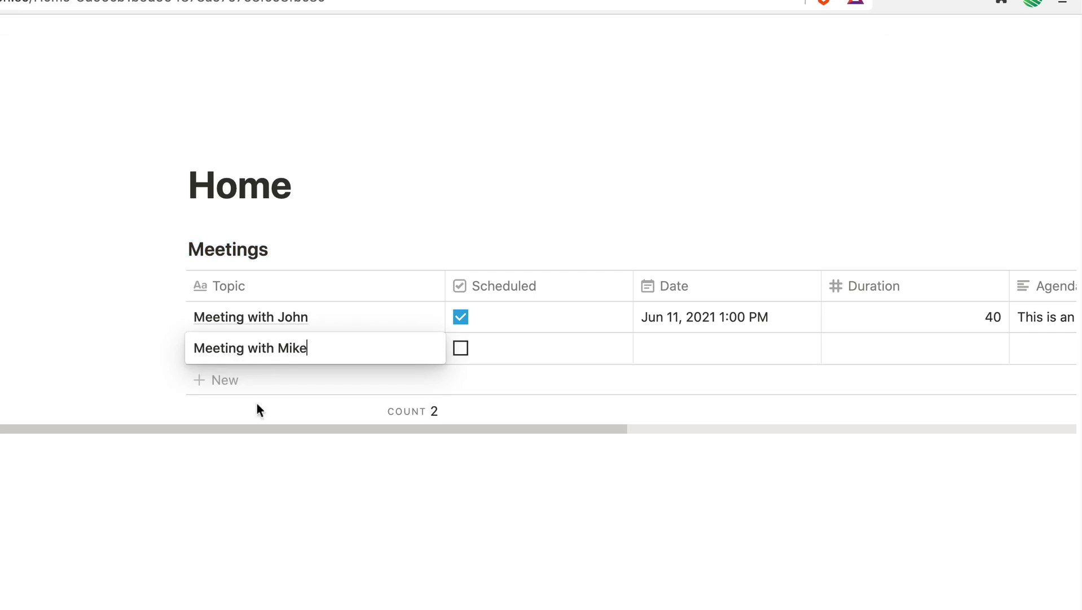
{"action": "key", "text": "Escape"}
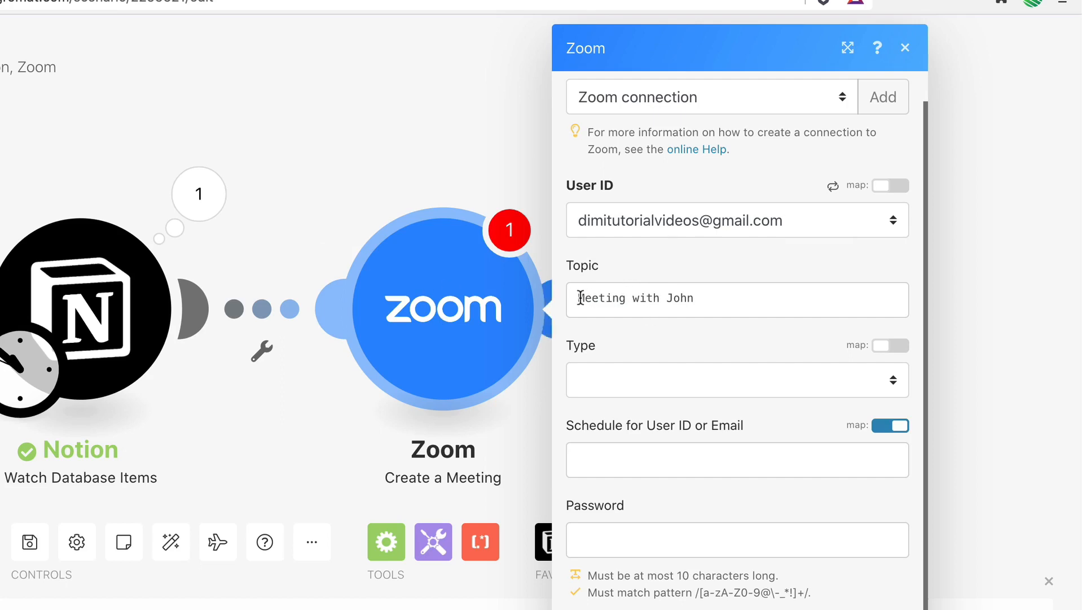
Switch back to Integromat and clear the fixed text from the Zoom meeting's Topic.
{"action": "left_click_drag", "start_coordinate": [577, 297], "coordinate": [709, 298]}
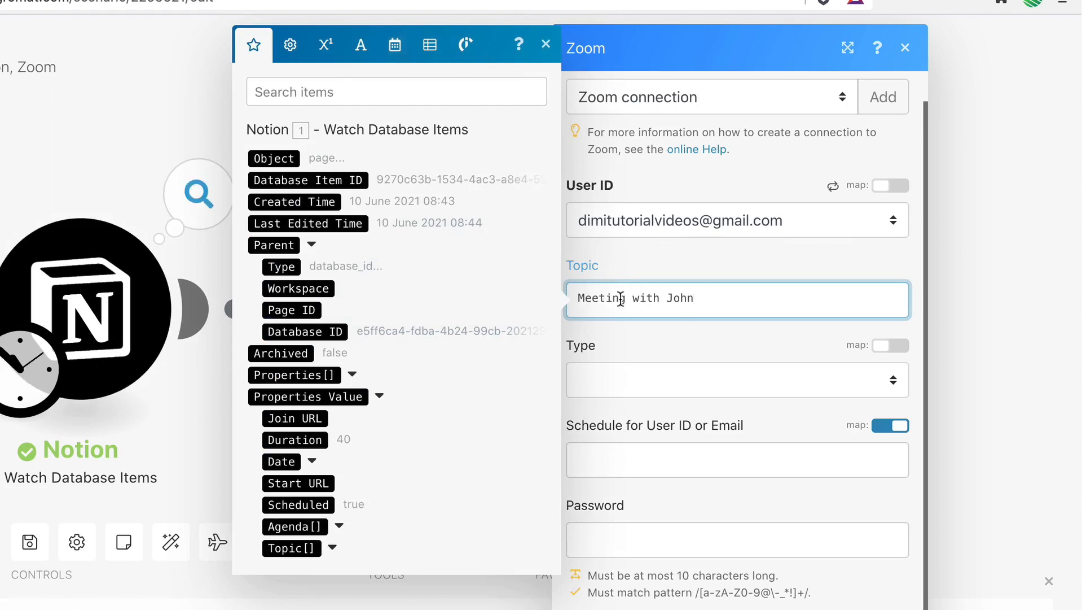
{"action": "left_click_drag", "start_coordinate": [693, 297], "coordinate": [573, 298]}
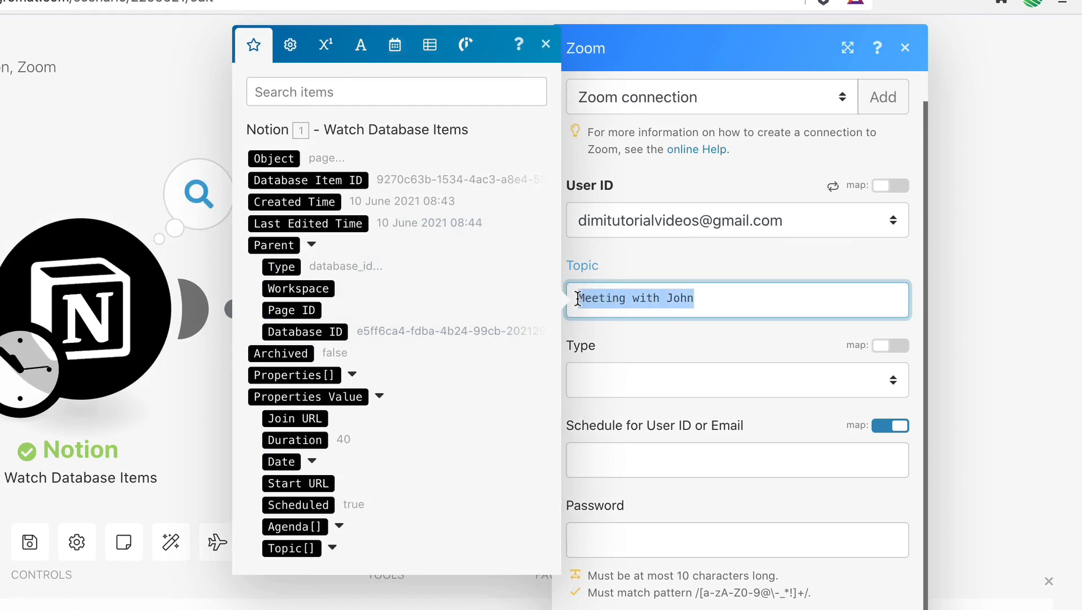
{"action": "key", "text": "BackSpace"}
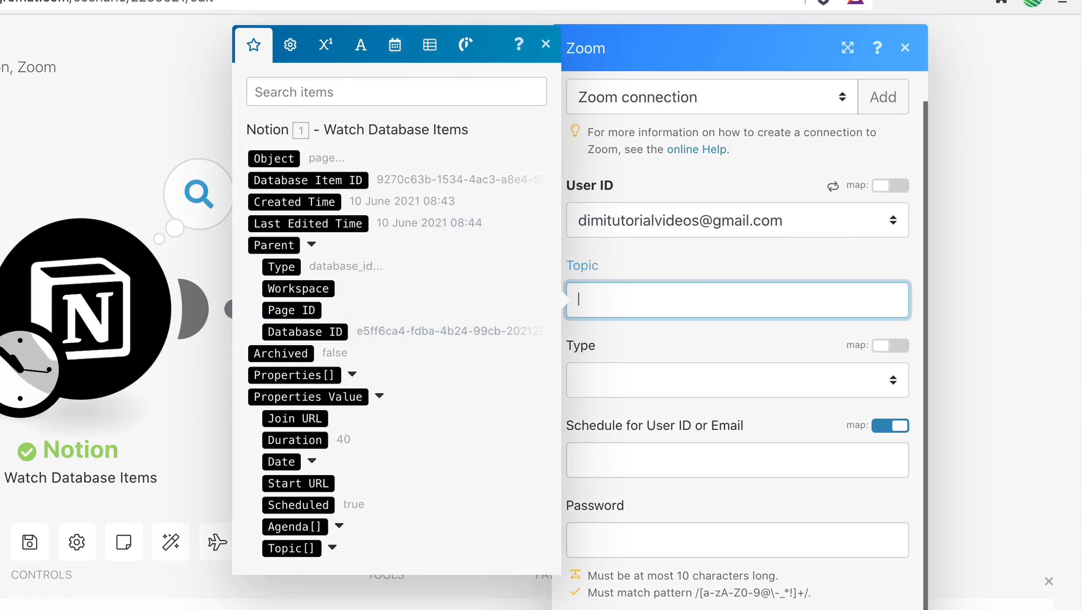
Map the Zoom meeting's Topic to the Plain Text of the Notion item's Topic property.
{"action": "left_click", "coordinate": [702, 262]}
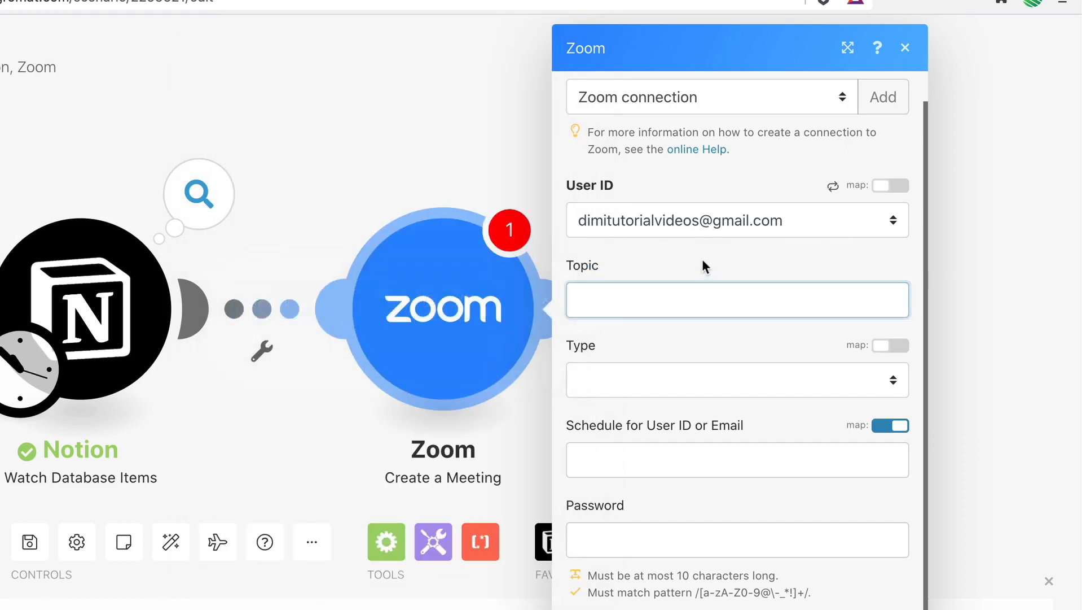
{"action": "left_click", "coordinate": [608, 298]}
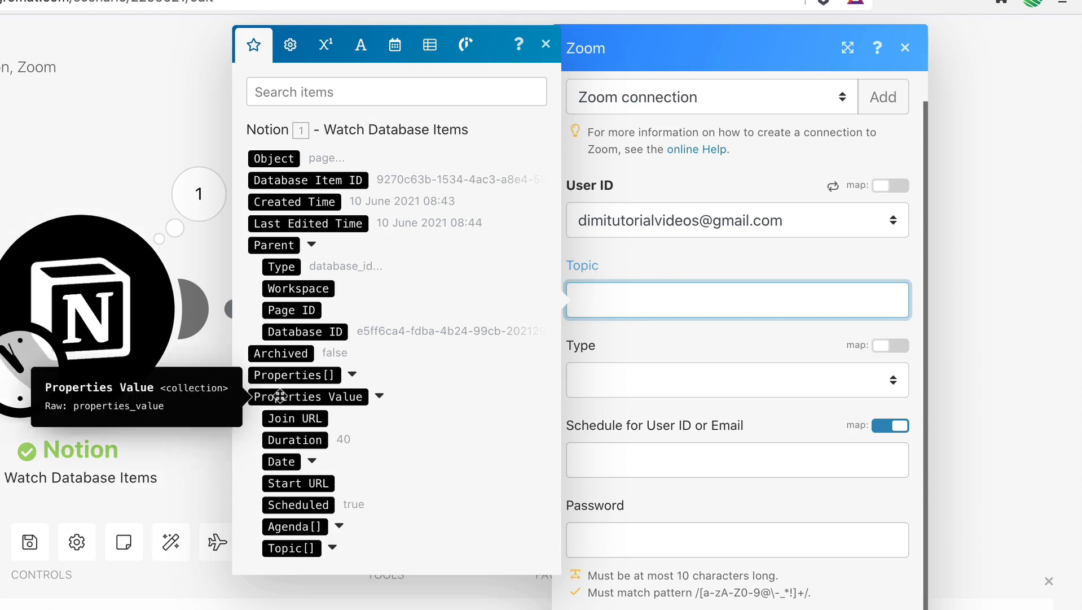
{"action": "left_click", "coordinate": [379, 396]}
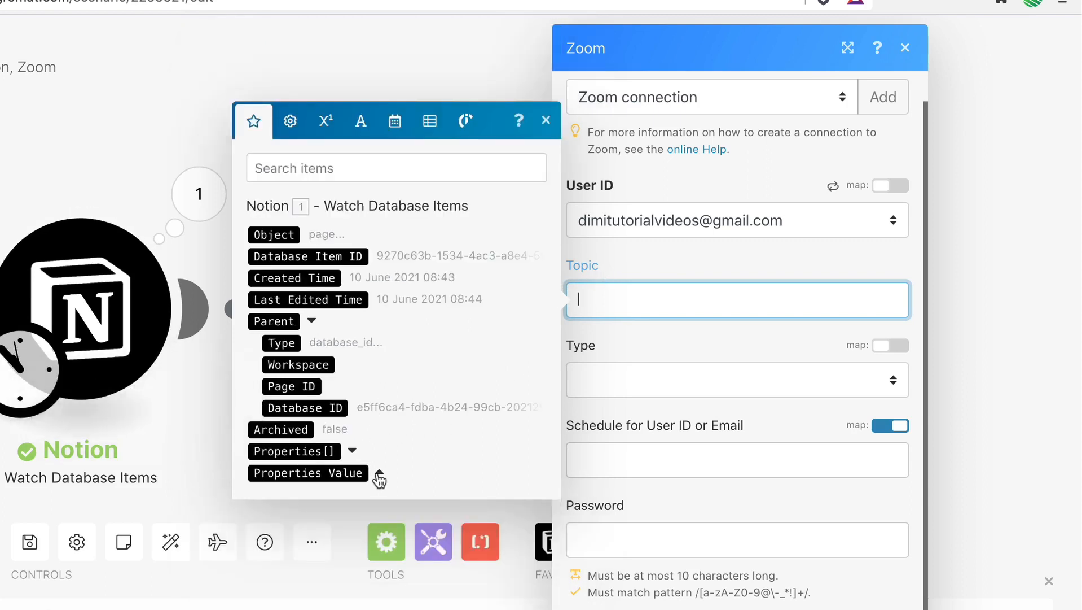
{"action": "left_click", "coordinate": [379, 474]}
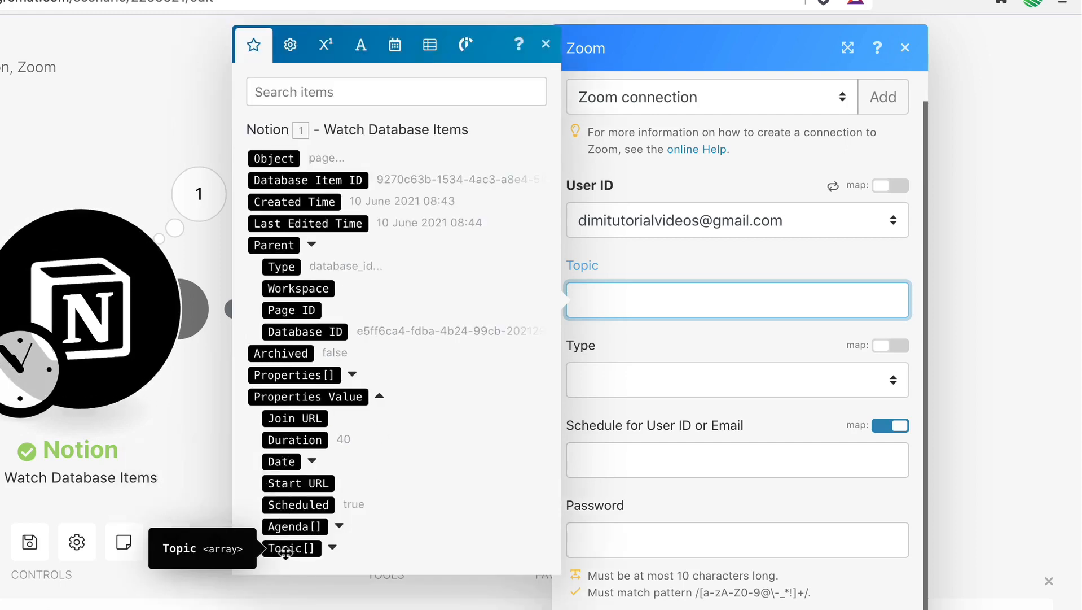
{"action": "left_click", "coordinate": [333, 548]}
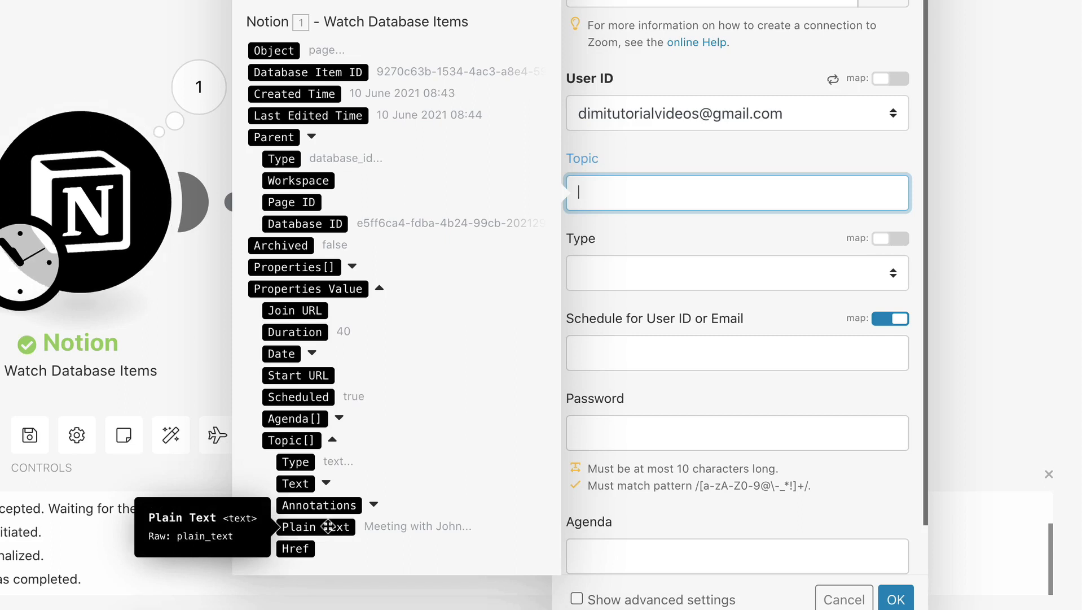
{"action": "left_click", "coordinate": [296, 526]}
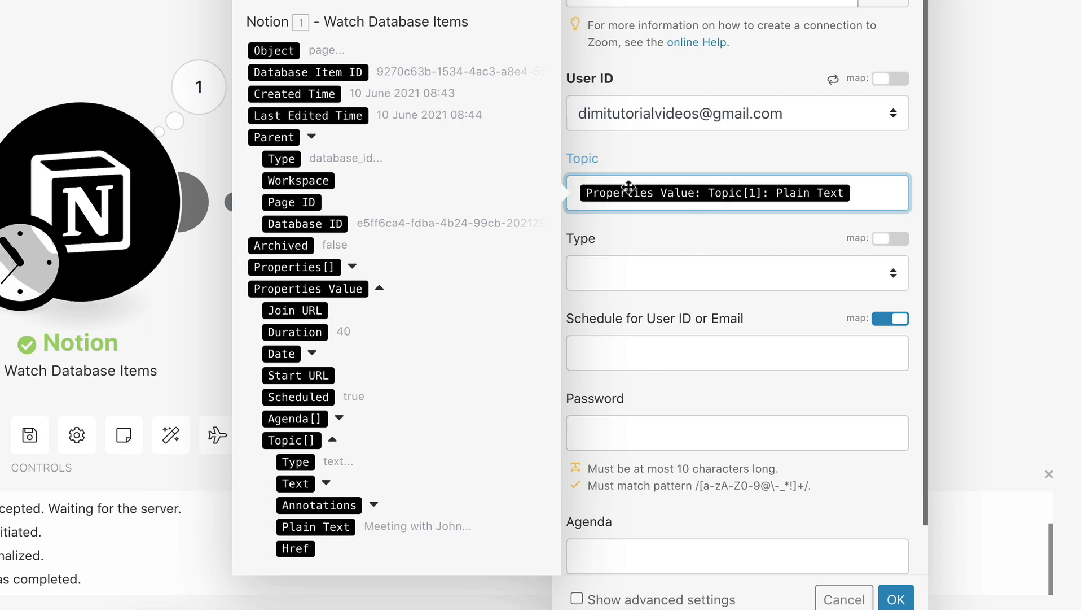
{"action": "mouse_move", "coordinate": [712, 190]}
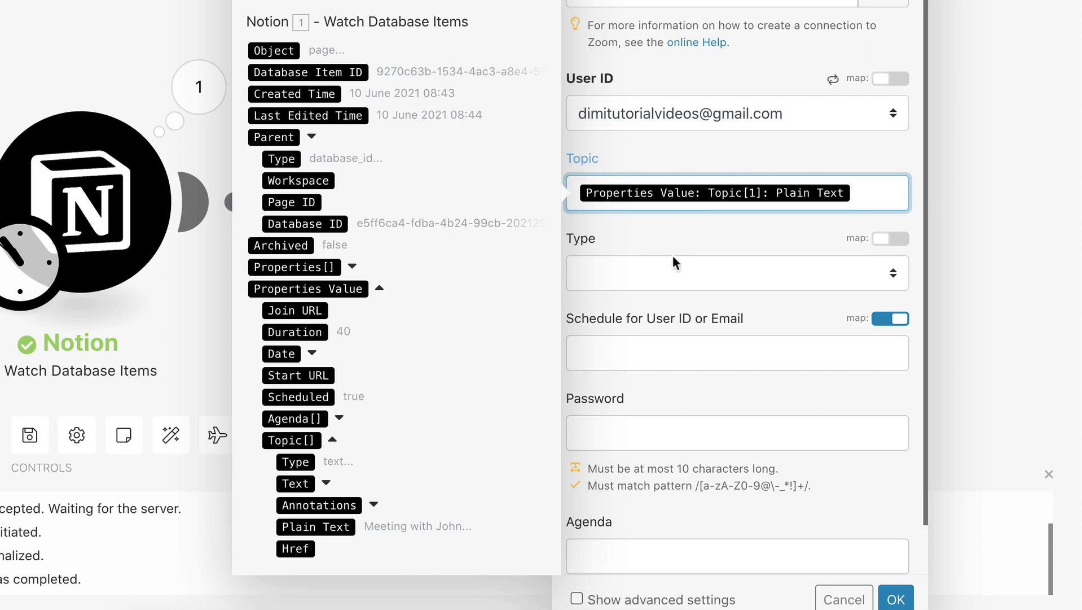
Set the Zoom meeting's Type to Scheduled meeting and map its Start Time to the Start value of the Notion Date property.
{"action": "left_click", "coordinate": [667, 272]}
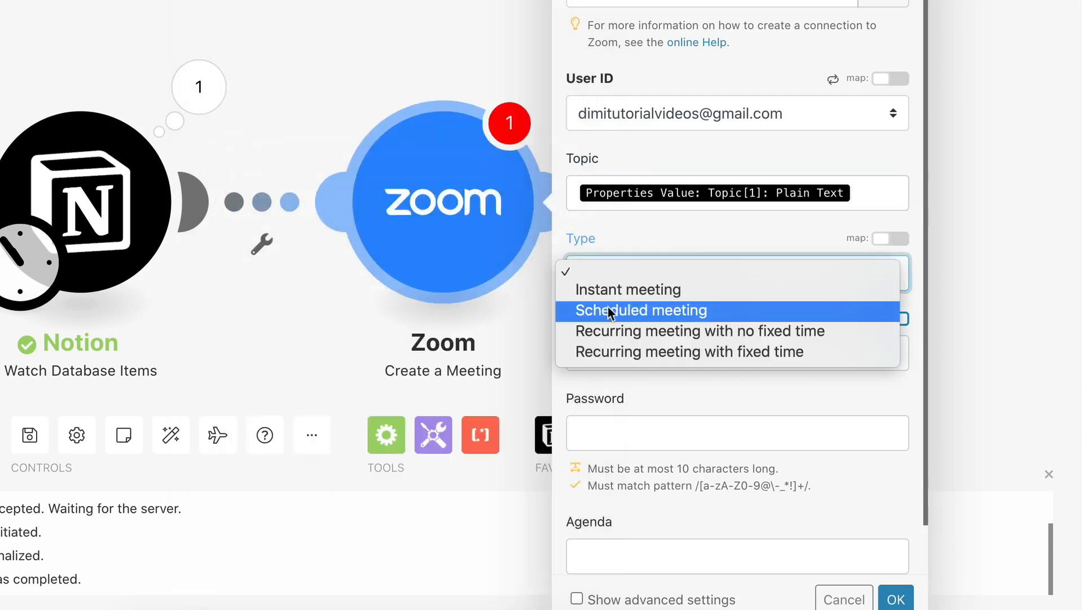
{"action": "left_click", "coordinate": [692, 309]}
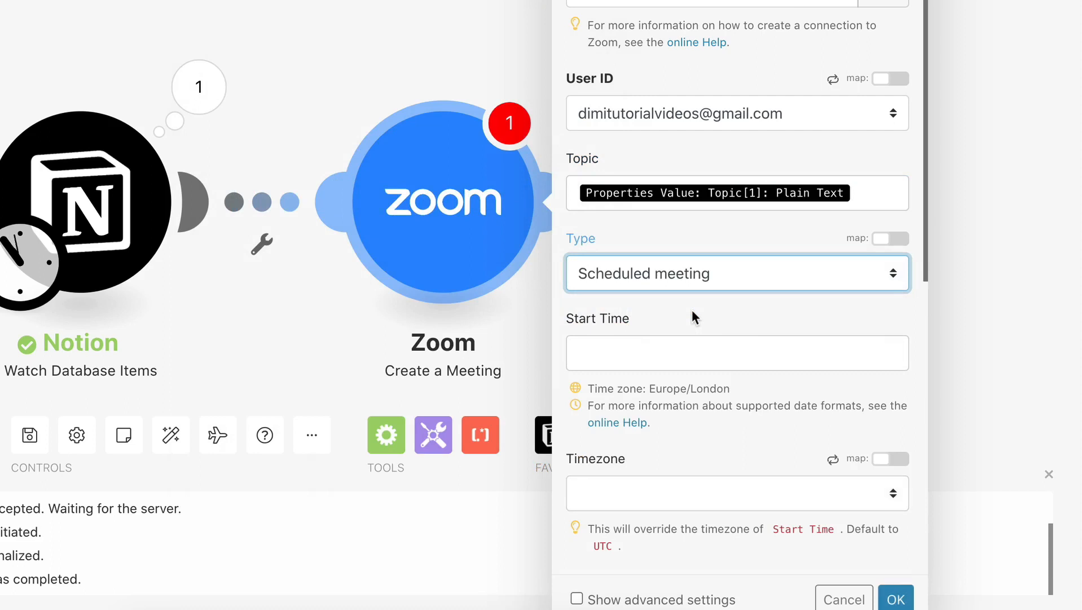
{"action": "scroll", "coordinate": [691, 350], "scroll_direction": "down", "scroll_amount": 2}
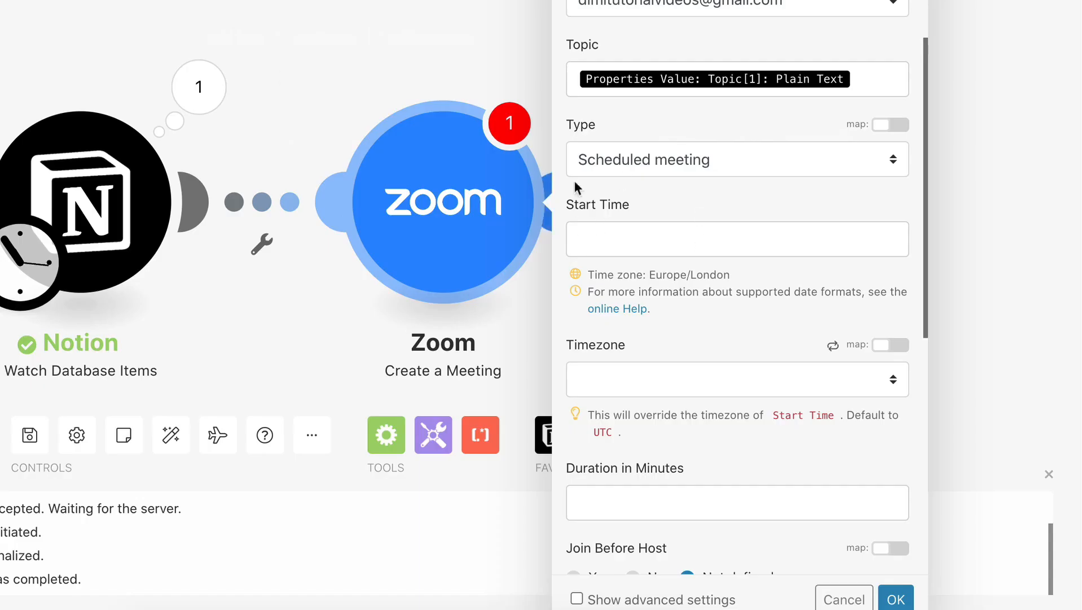
{"action": "left_click", "coordinate": [615, 239]}
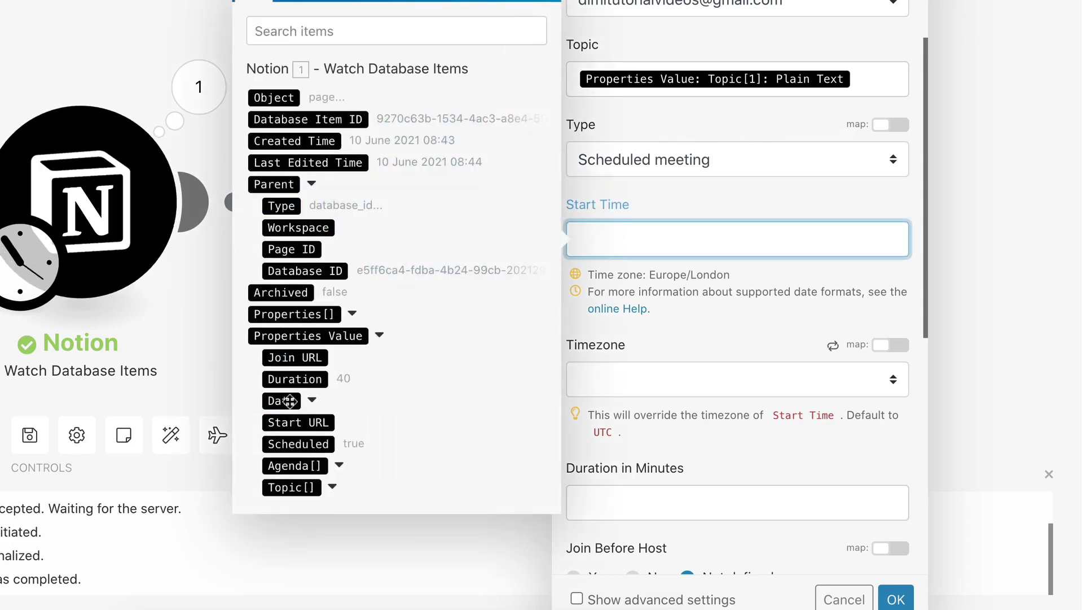
{"action": "left_click", "coordinate": [310, 400]}
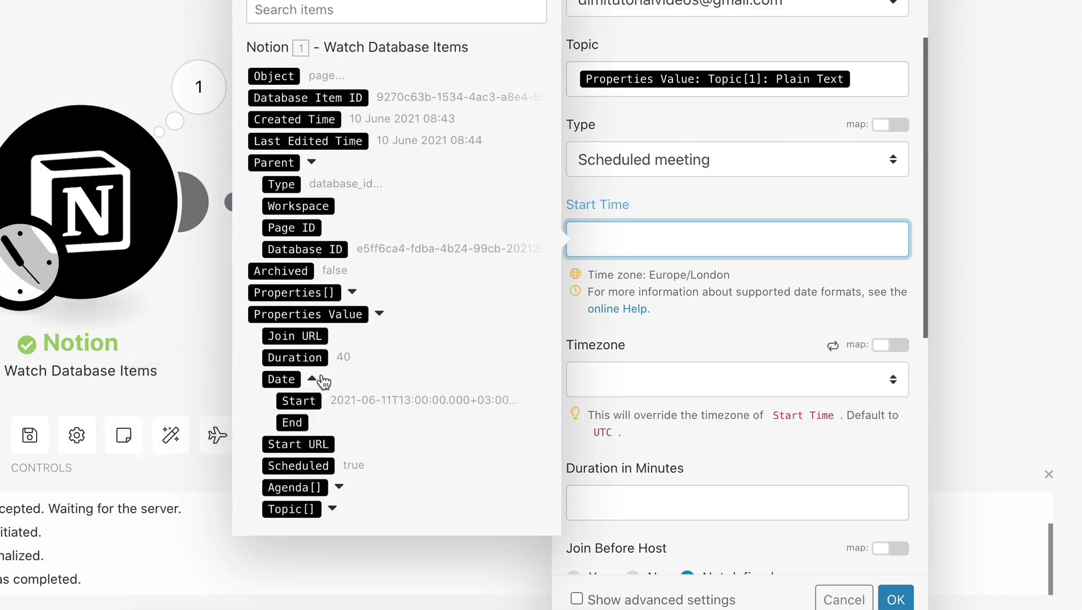
{"action": "left_click", "coordinate": [299, 399]}
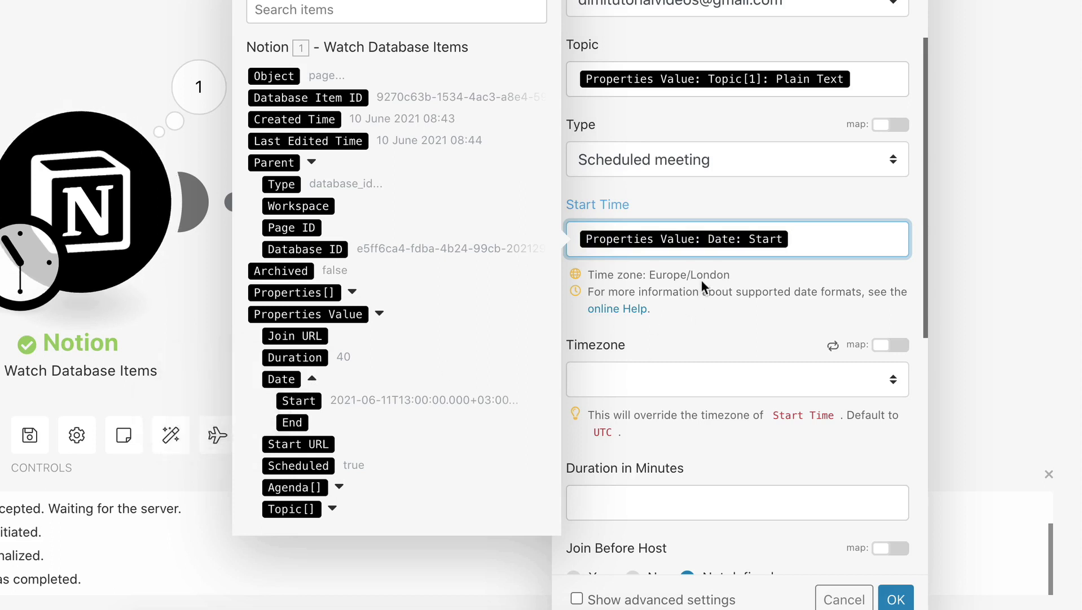
{"action": "left_click", "coordinate": [760, 291]}
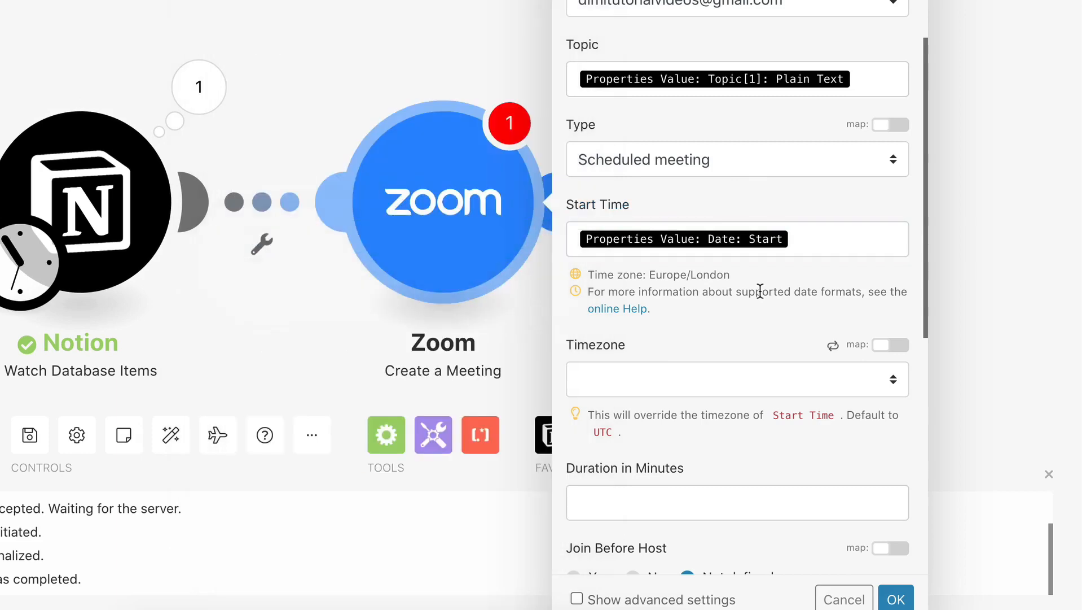
{"action": "scroll", "coordinate": [733, 271], "scroll_direction": "down", "scroll_amount": 3}
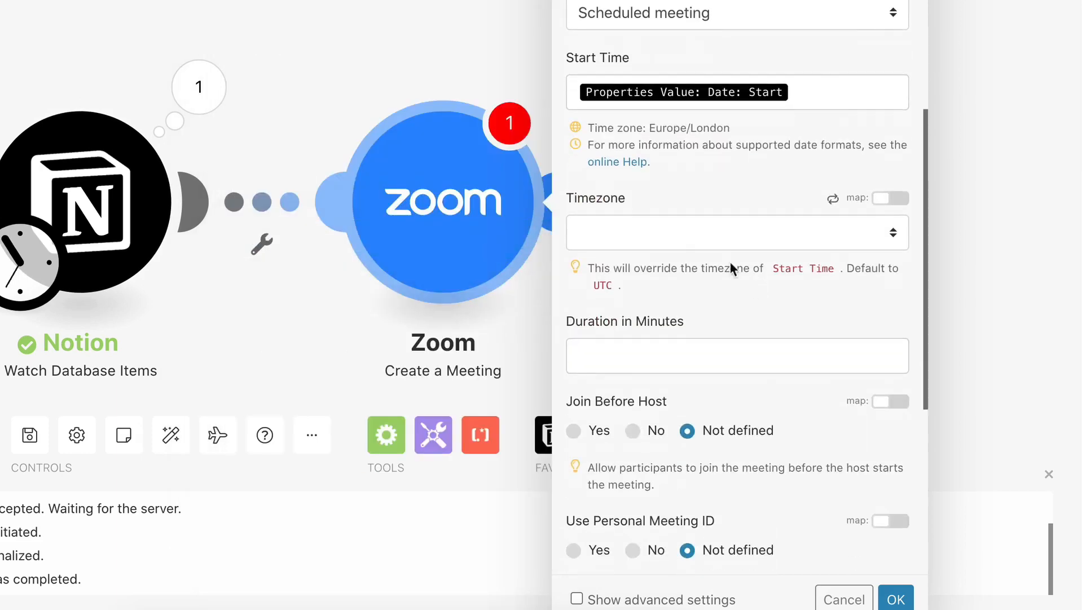
{"action": "left_click", "coordinate": [675, 235]}
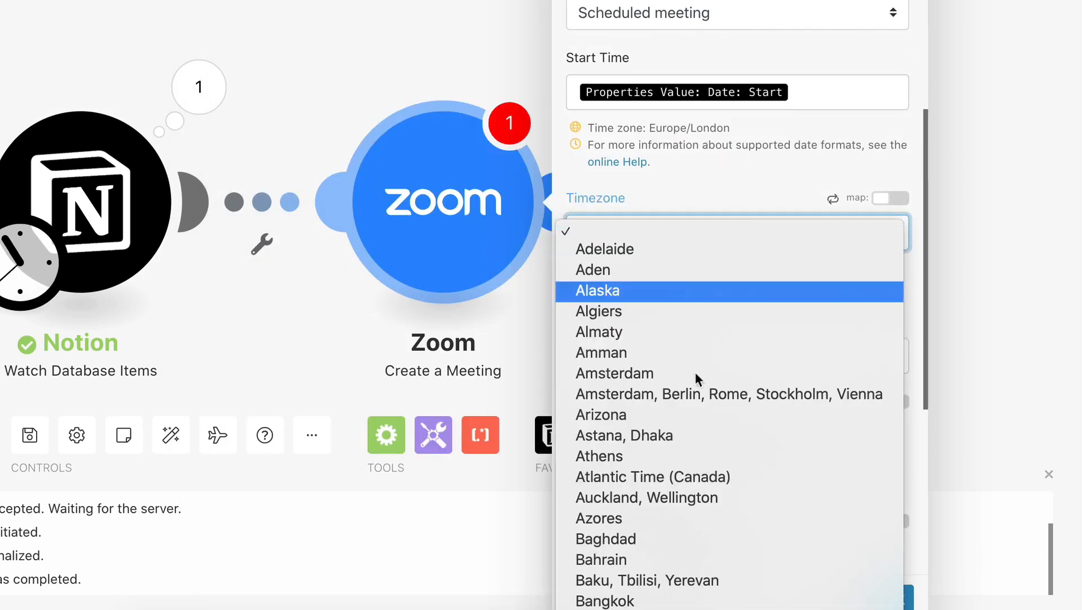
{"action": "scroll", "coordinate": [702, 407], "scroll_direction": "down", "scroll_amount": 5}
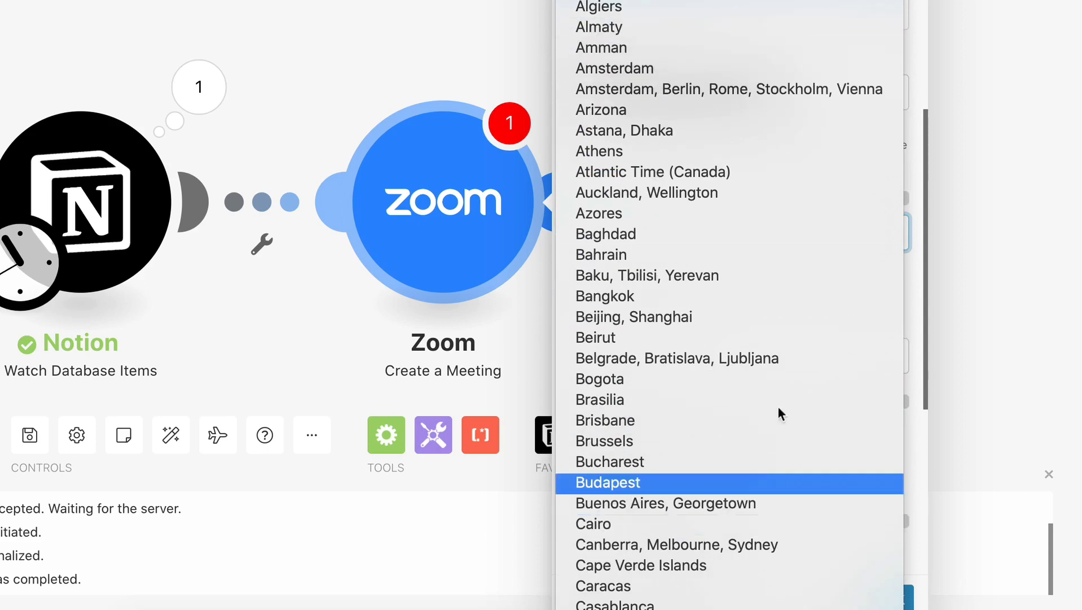
{"action": "left_click", "coordinate": [916, 64]}
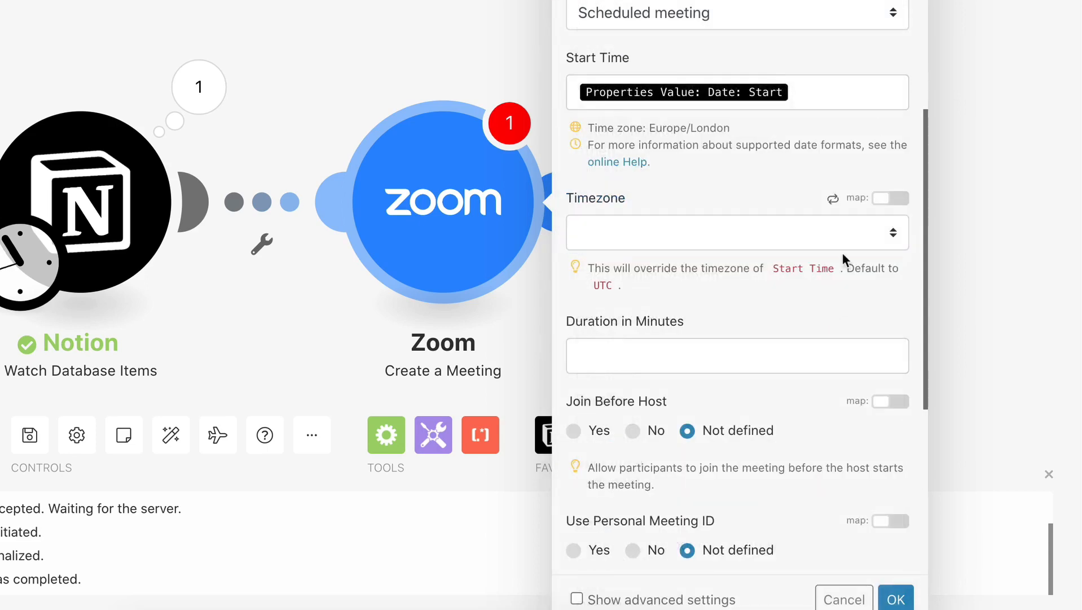
{"action": "left_click_drag", "start_coordinate": [846, 267], "coordinate": [875, 274]}
{"action": "left_click", "coordinate": [874, 274]}
Map the Zoom meeting's Duration in Minutes to the Notion item's Duration property.
{"action": "scroll", "coordinate": [827, 273], "scroll_direction": "down", "scroll_amount": 2}
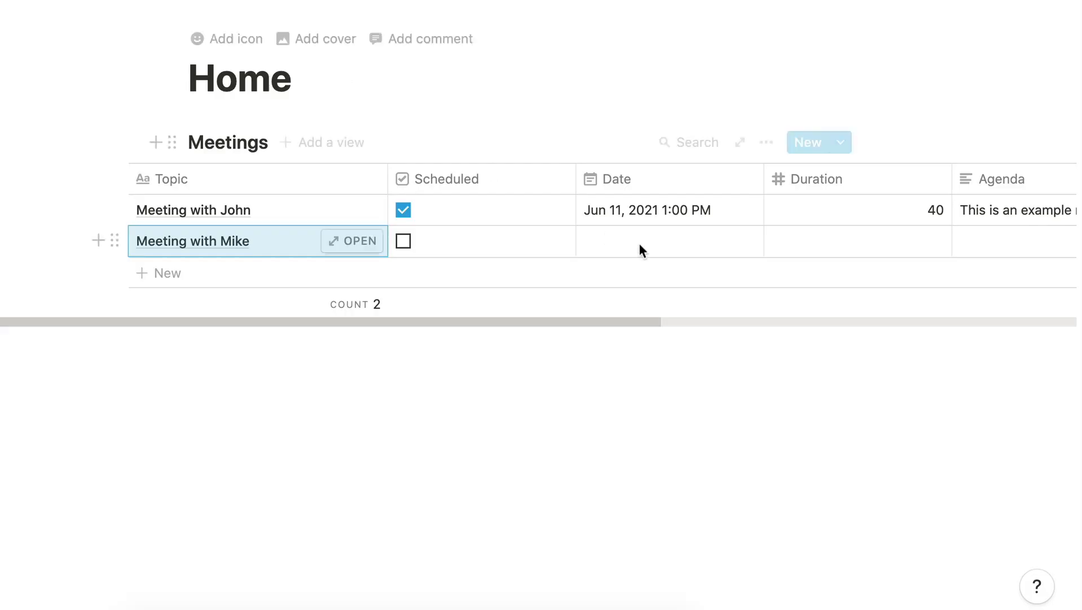
{"action": "scroll", "coordinate": [736, 251], "scroll_direction": "right", "scroll_amount": 3}
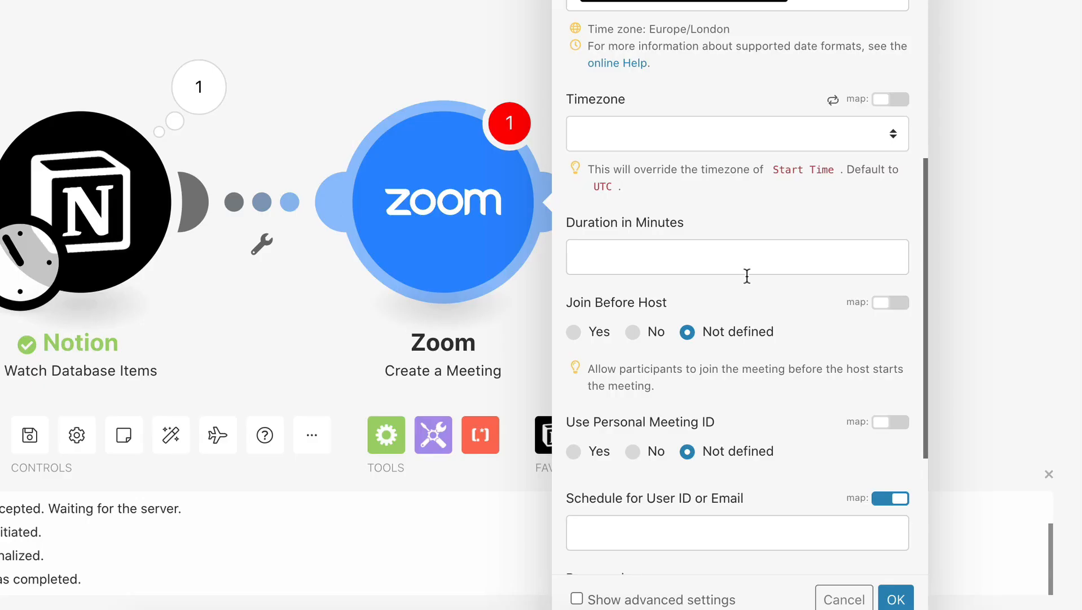
{"action": "left_click", "coordinate": [670, 264]}
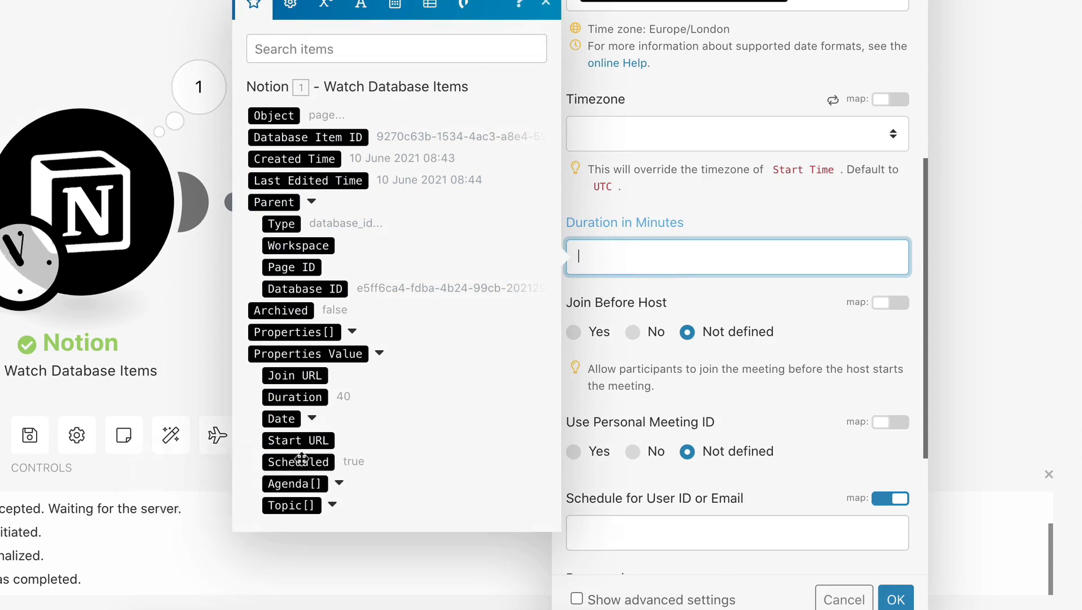
{"action": "left_click", "coordinate": [299, 395]}
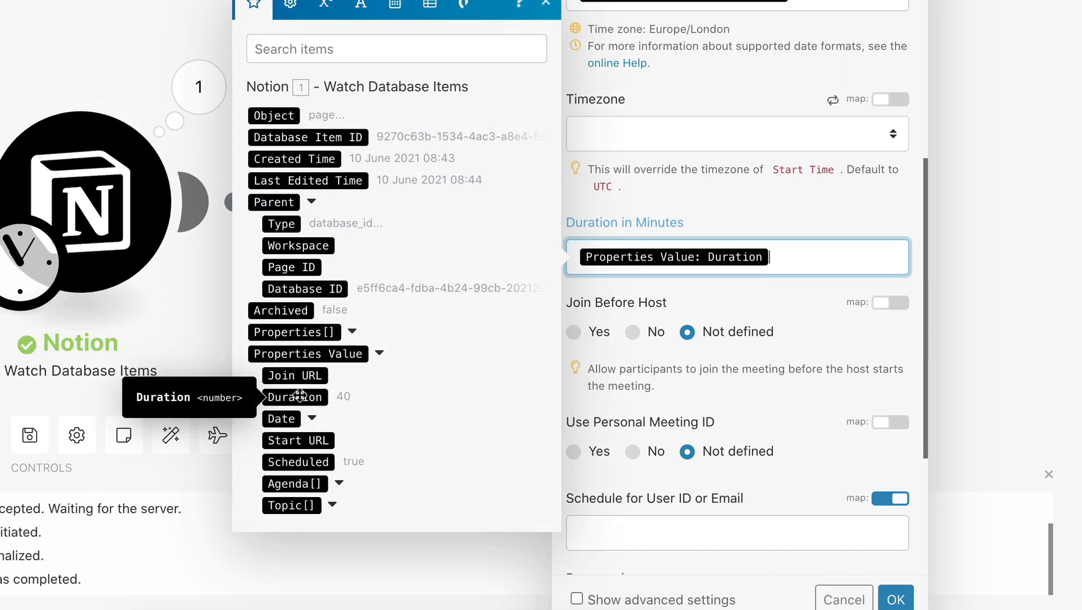
{"action": "left_click", "coordinate": [805, 331]}
Map the Zoom meeting's Agenda to the Plain Text of the Notion item's Agenda property.
{"action": "scroll", "coordinate": [802, 390], "scroll_direction": "down", "scroll_amount": 3}
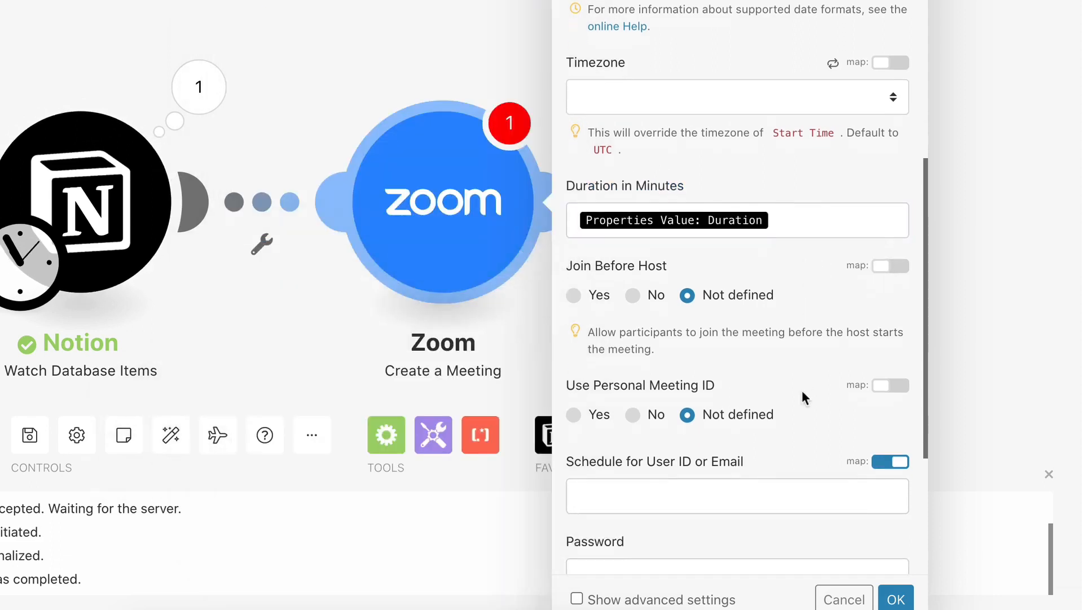
{"action": "scroll", "coordinate": [802, 390], "scroll_direction": "down", "scroll_amount": 2}
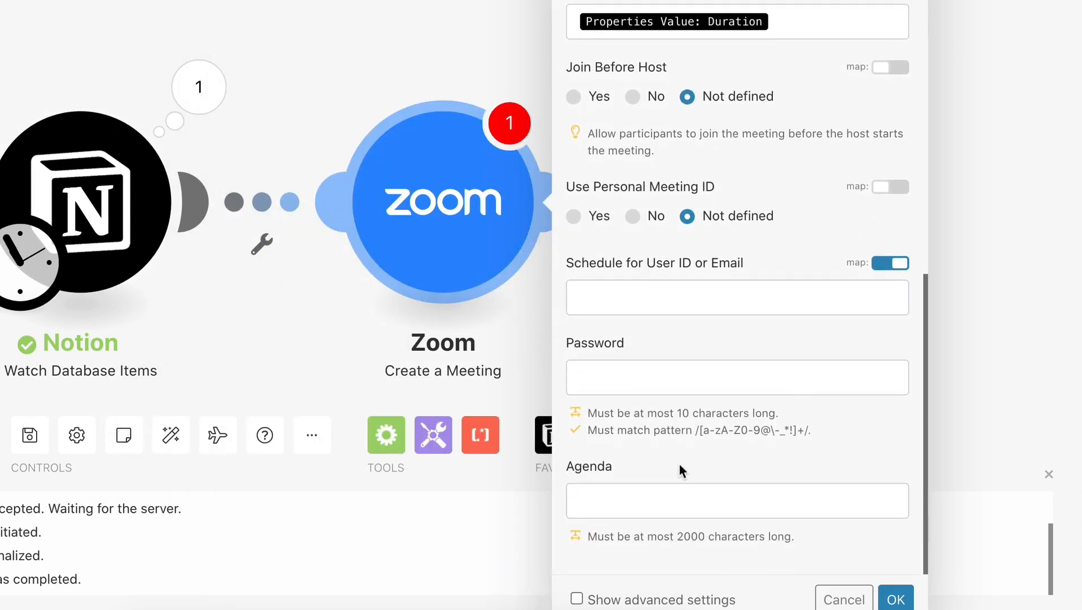
{"action": "left_click", "coordinate": [632, 496]}
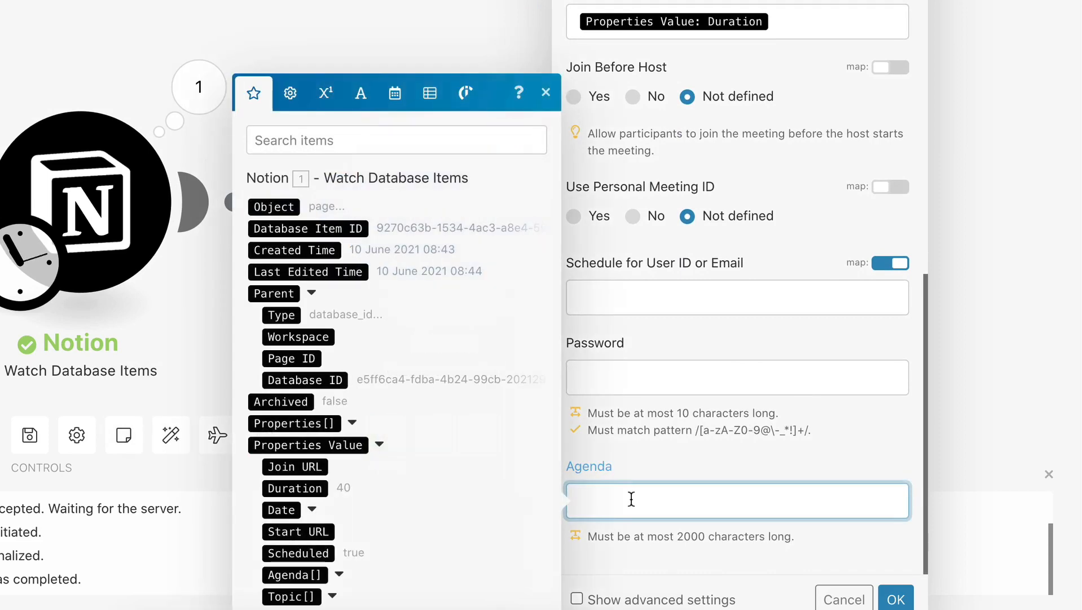
{"action": "left_click", "coordinate": [338, 574]}
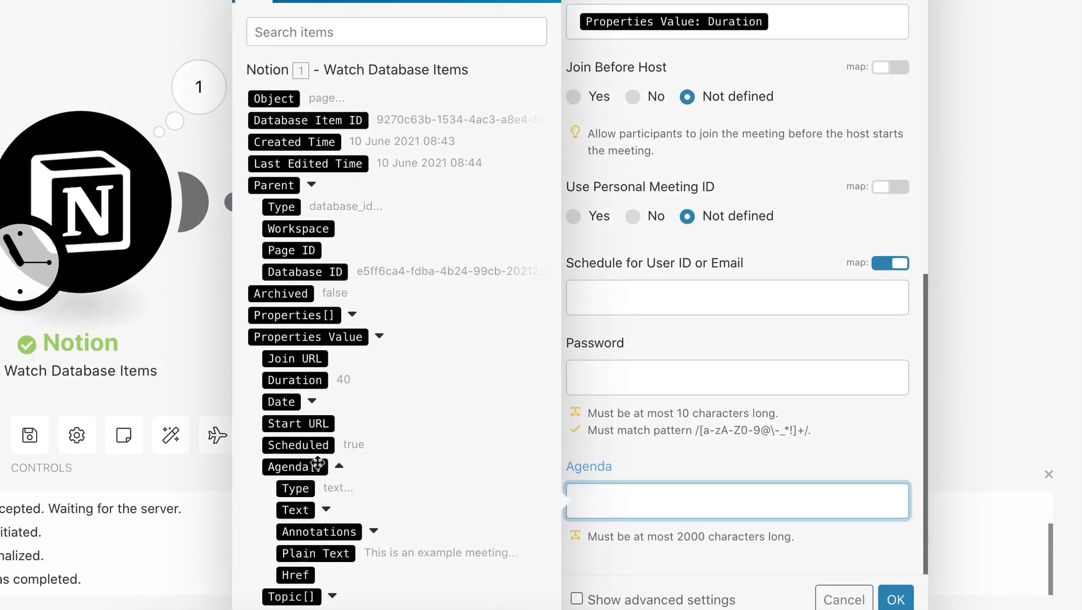
{"action": "left_click", "coordinate": [328, 553]}
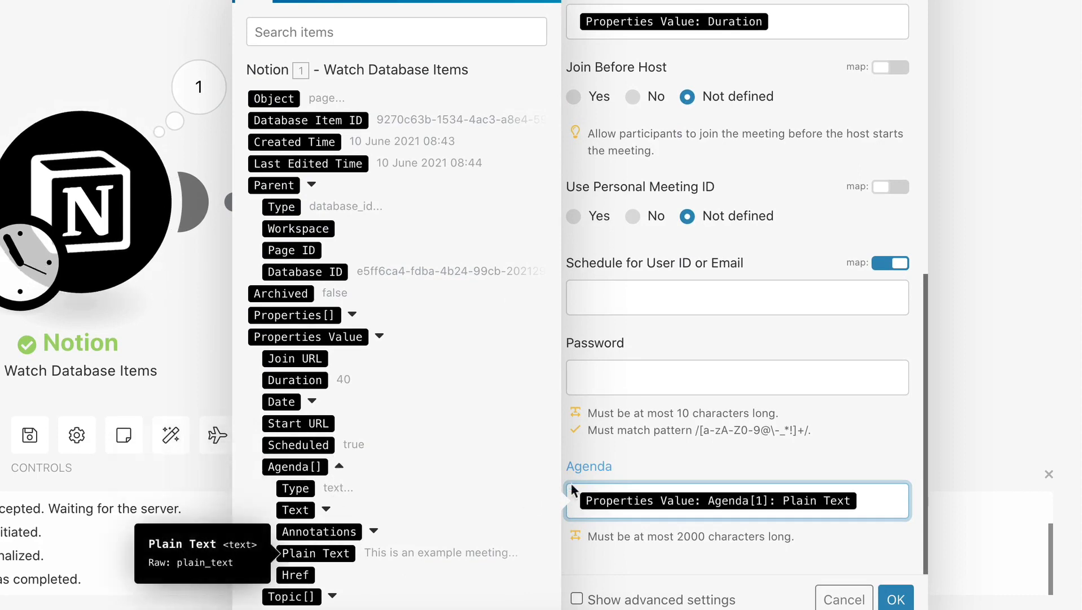
{"action": "left_click", "coordinate": [626, 469]}
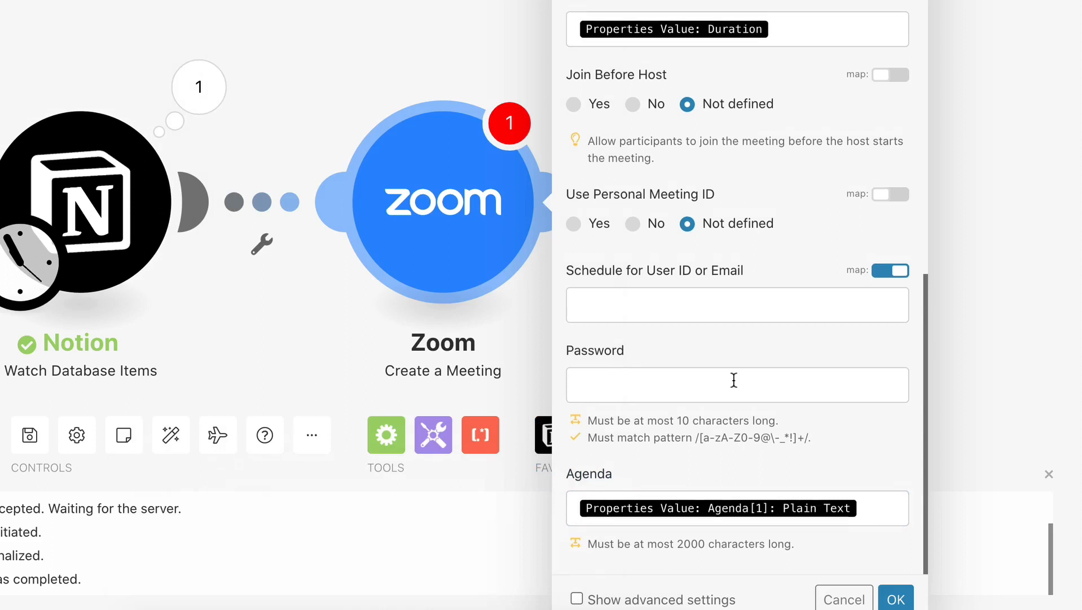
Turn off mapping for Schedule for User ID or Email and select the connected account's e-mail address.
{"action": "scroll", "coordinate": [732, 379], "scroll_direction": "up", "scroll_amount": 1}
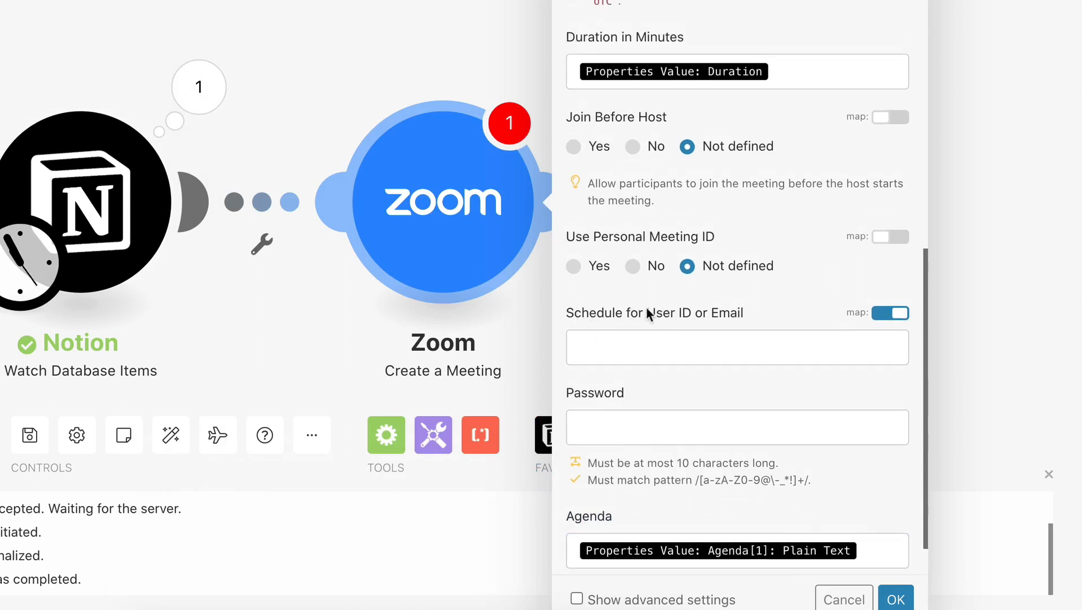
{"action": "left_click", "coordinate": [887, 315]}
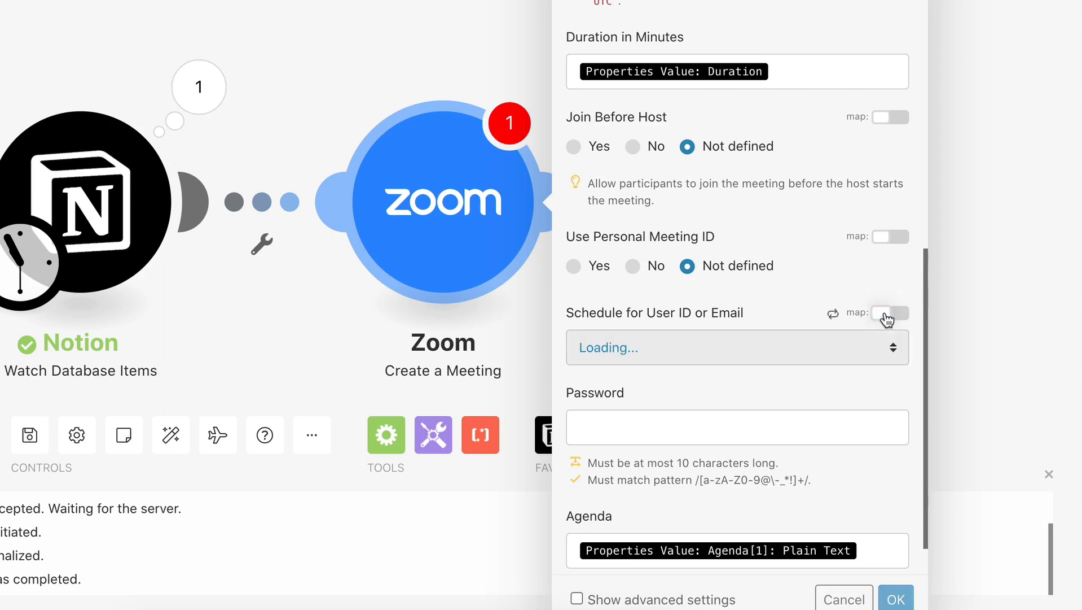
{"action": "left_click", "coordinate": [575, 361]}
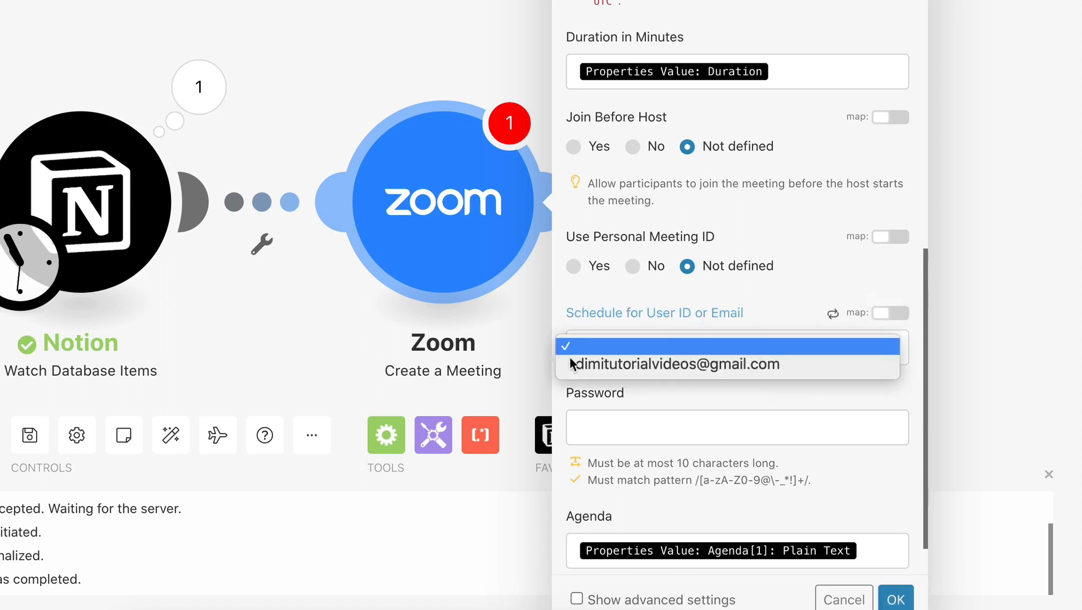
{"action": "left_click", "coordinate": [635, 366]}
{"action": "left_click", "coordinate": [756, 318]}
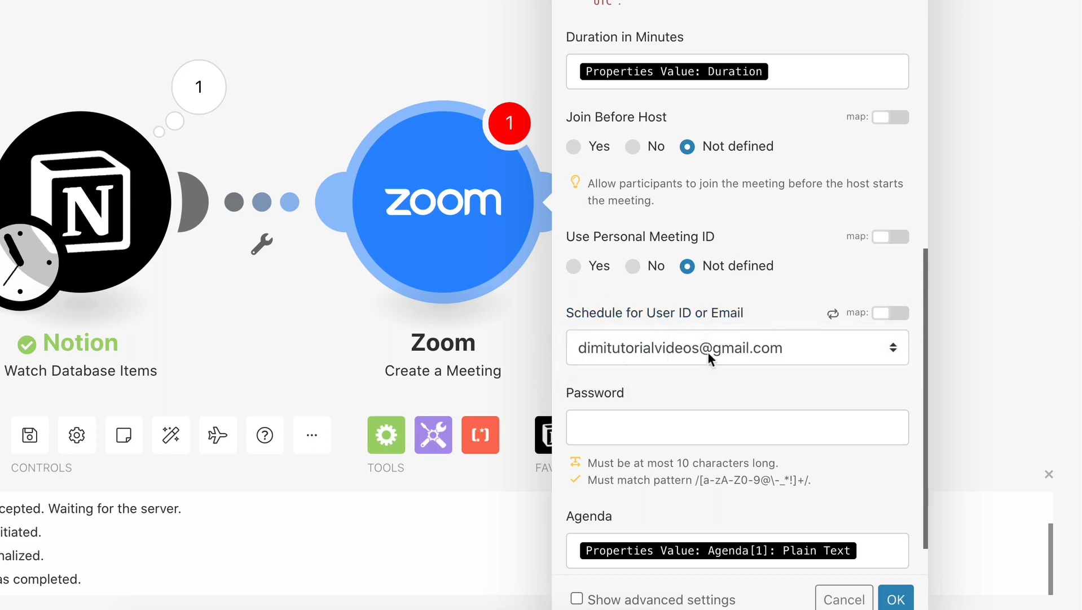
Review the remaining Zoom meeting settings, and switch to Notion to check the columns of the Meetings database.
{"action": "scroll", "coordinate": [794, 368], "scroll_direction": "down", "scroll_amount": 1}
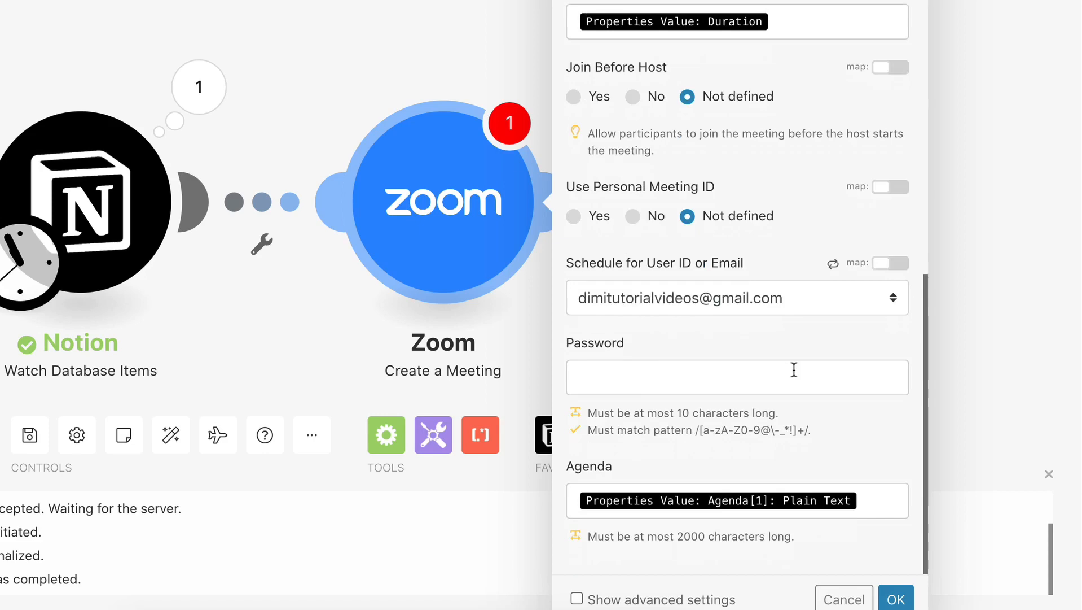
{"action": "scroll", "coordinate": [794, 368], "scroll_direction": "up", "scroll_amount": 10}
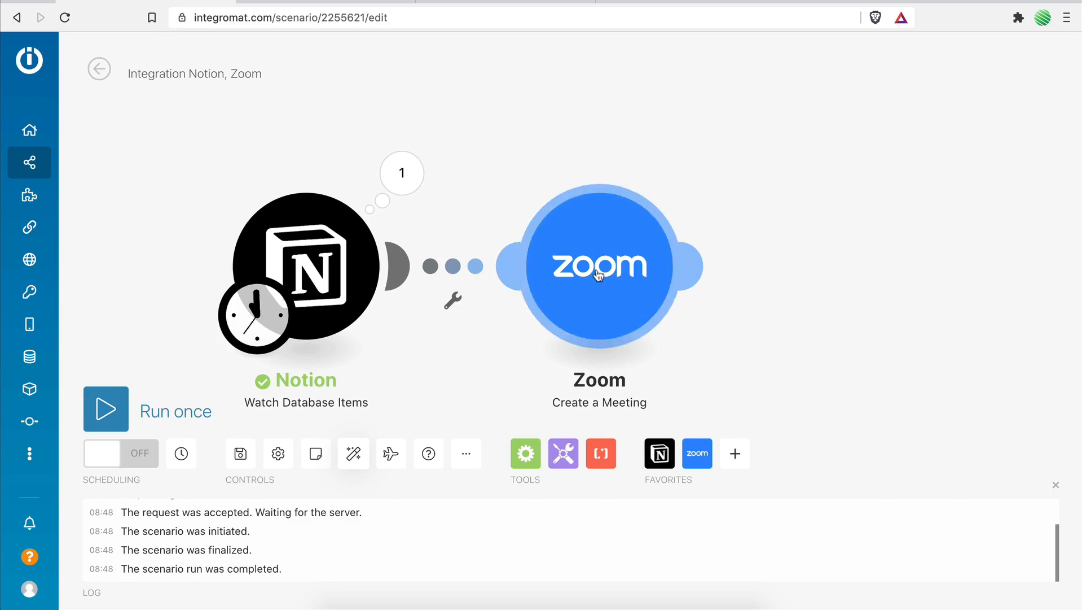
{"action": "left_click", "coordinate": [320, 2]}
{"action": "scroll", "coordinate": [649, 268], "scroll_direction": "right", "scroll_amount": 10}
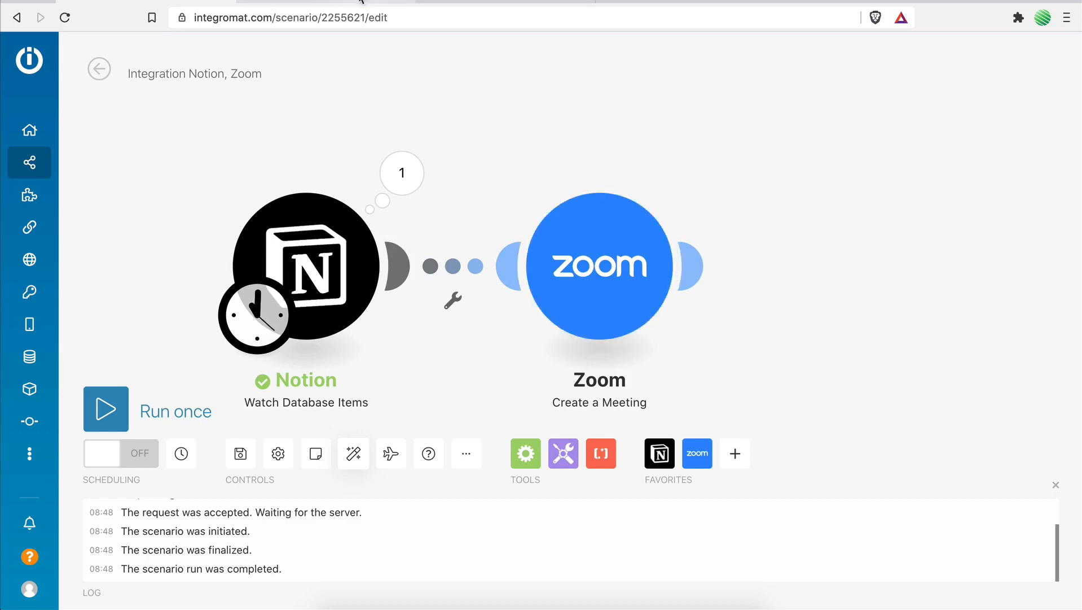
Check the Start URL and Join URL columns in Notion, and add a Notion Update a Database Item module after the Zoom module in Integromat.
{"action": "key", "text": "ctrl+Tab"}
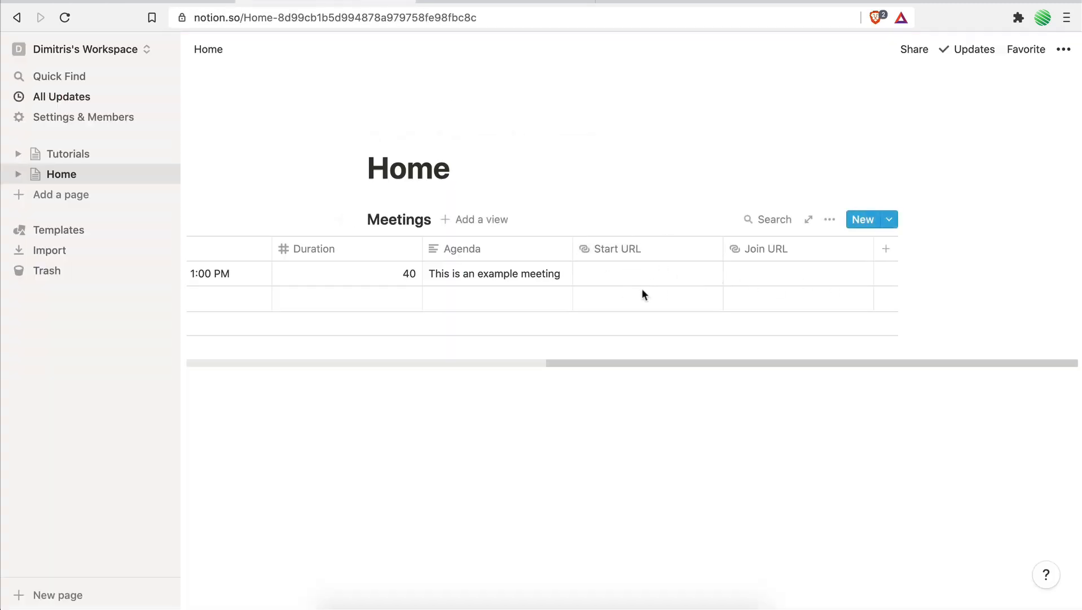
{"action": "left_click", "coordinate": [188, 3]}
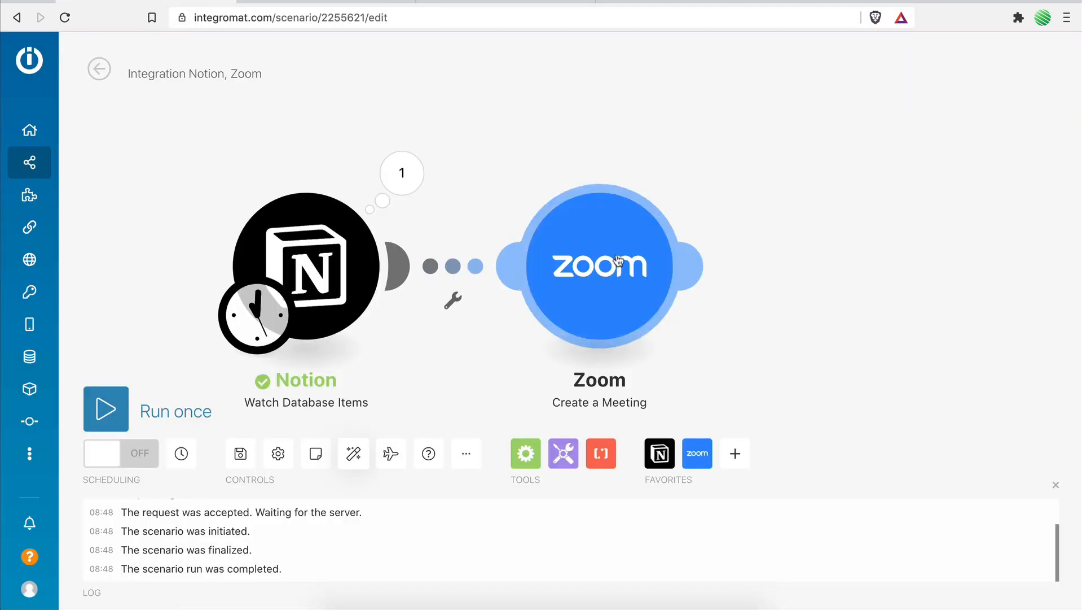
{"action": "left_click", "coordinate": [338, 4]}
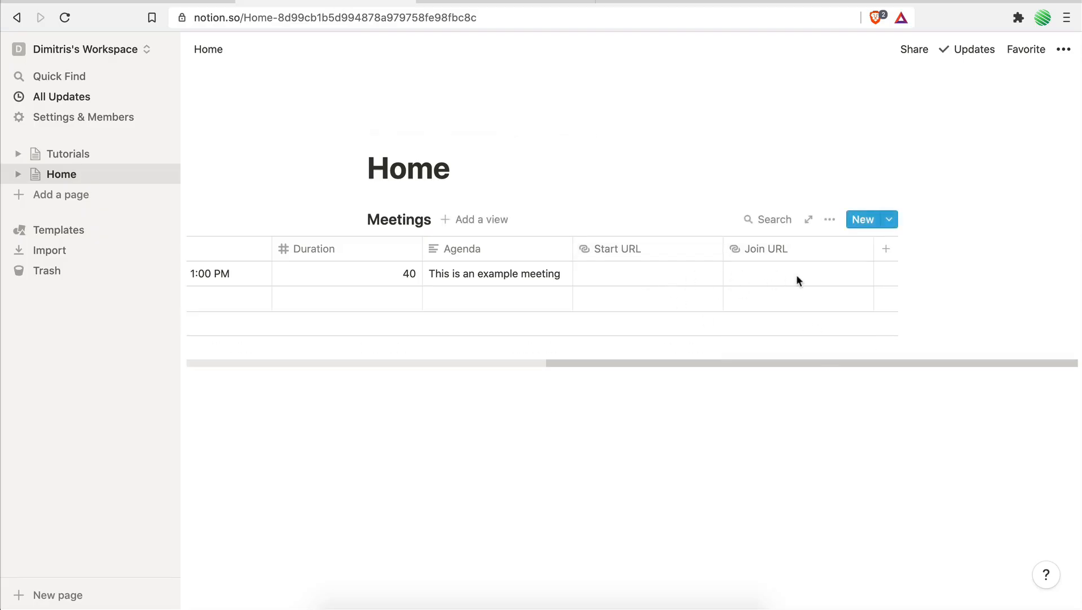
{"action": "left_click", "coordinate": [169, 4]}
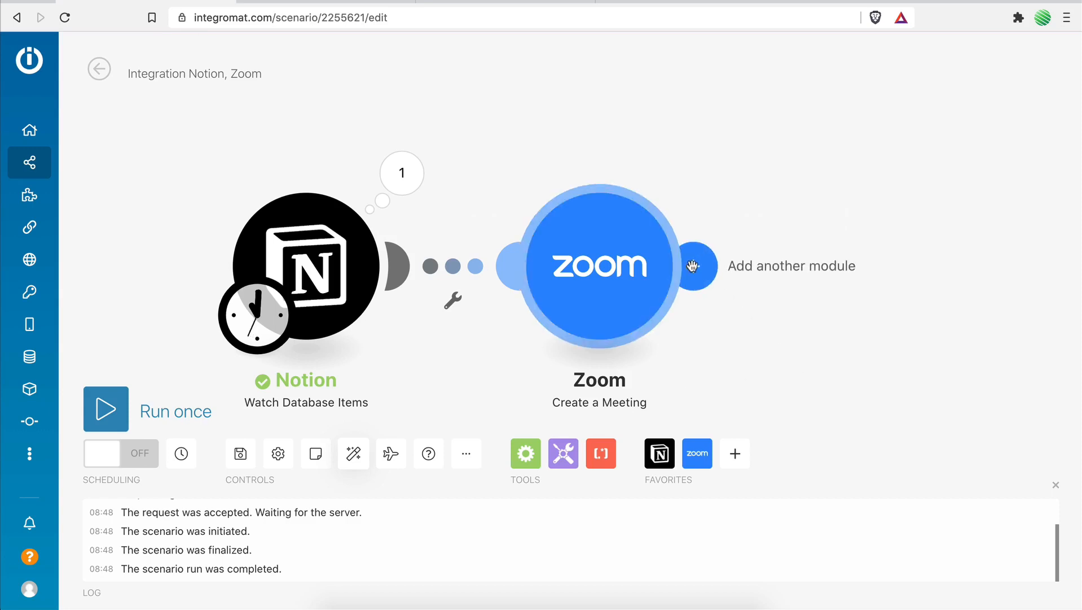
{"action": "left_click", "coordinate": [693, 265]}
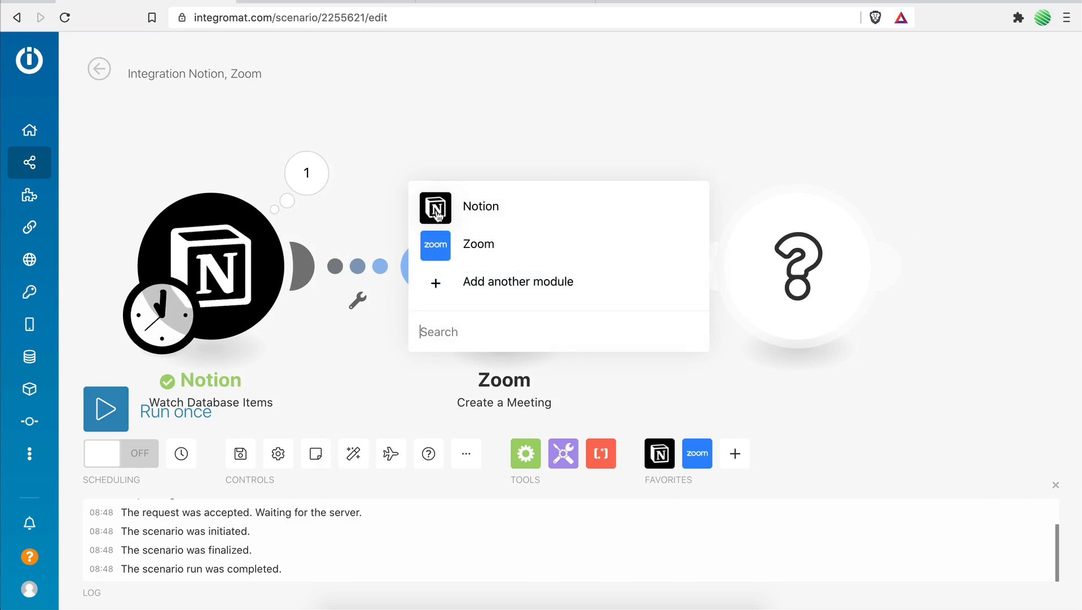
{"action": "left_click", "coordinate": [437, 214]}
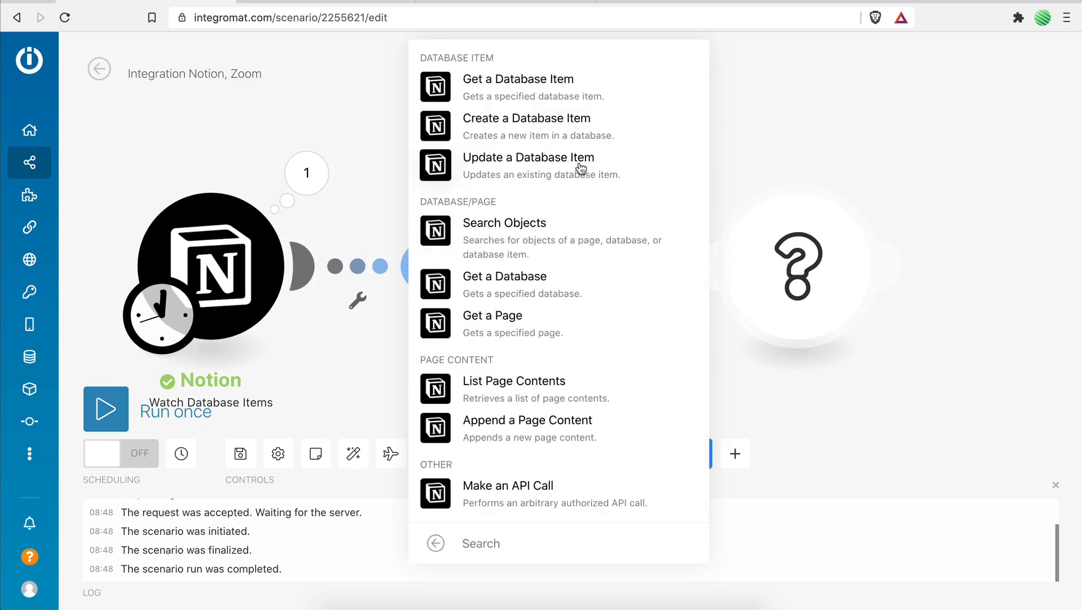
{"action": "left_click", "coordinate": [445, 168]}
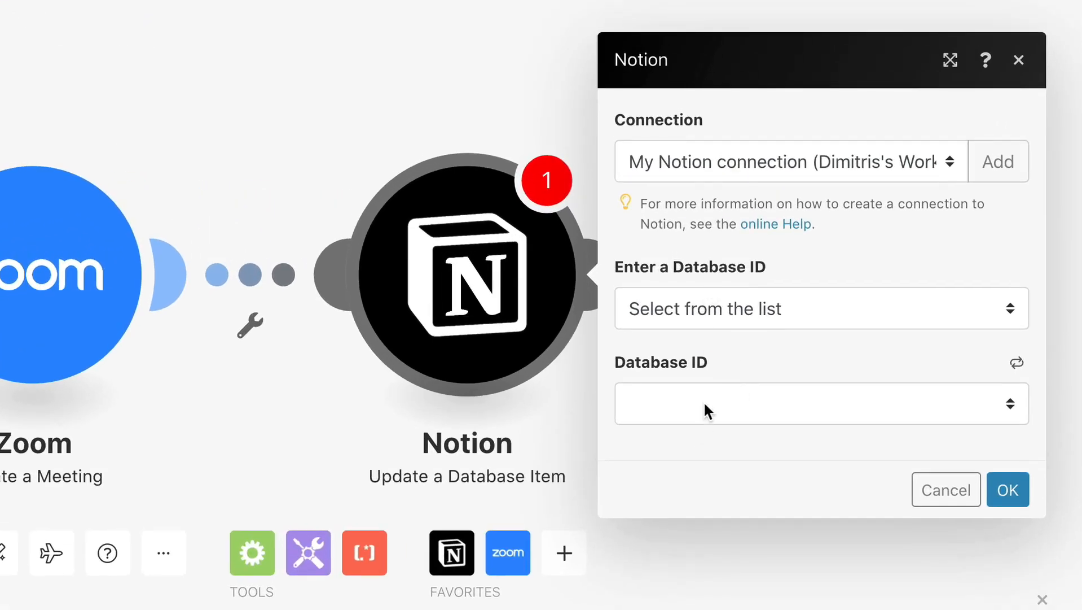
Select the Meetings database for the update and map its Database Item ID to the Database Item ID from Notion Watch Database Items.
{"action": "left_click", "coordinate": [704, 401]}
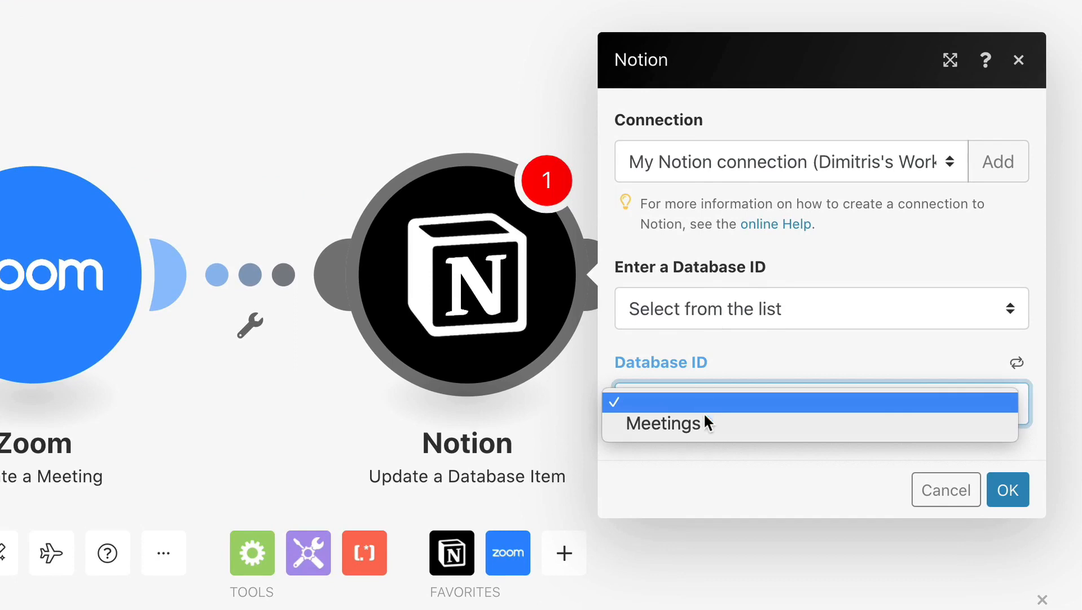
{"action": "left_click", "coordinate": [673, 421]}
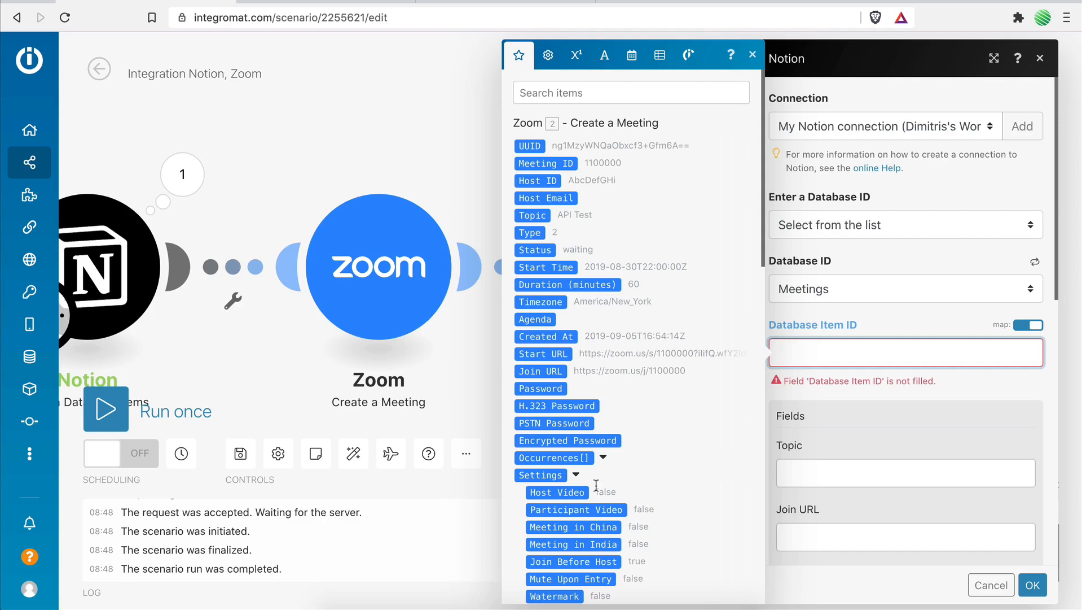
{"action": "scroll", "coordinate": [632, 339], "scroll_direction": "down", "scroll_amount": 7}
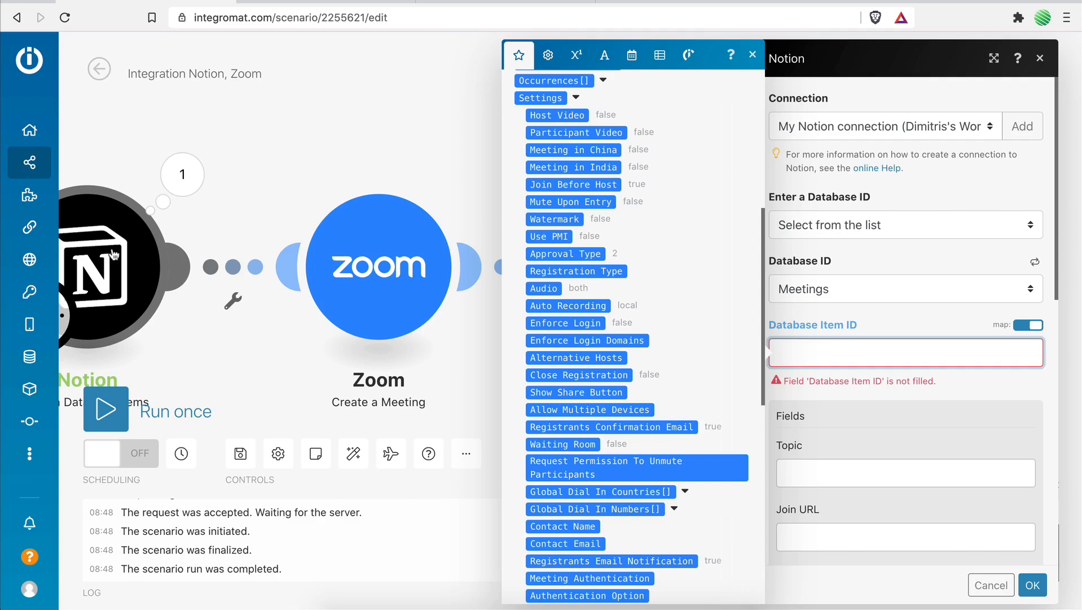
{"action": "scroll", "coordinate": [674, 340], "scroll_direction": "down", "scroll_amount": 8}
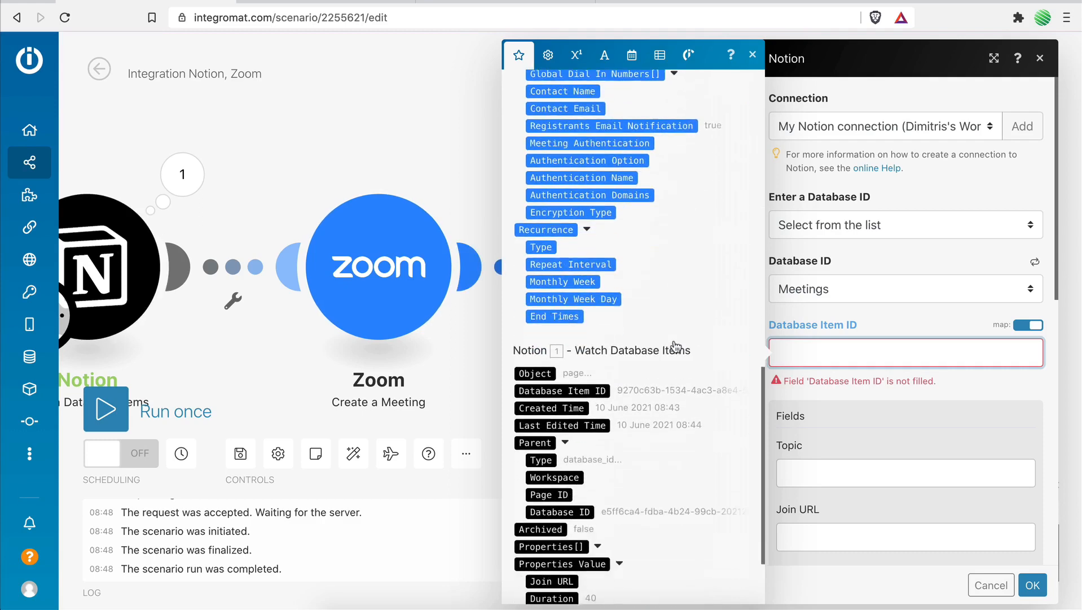
{"action": "scroll", "coordinate": [676, 346], "scroll_direction": "down", "scroll_amount": 2}
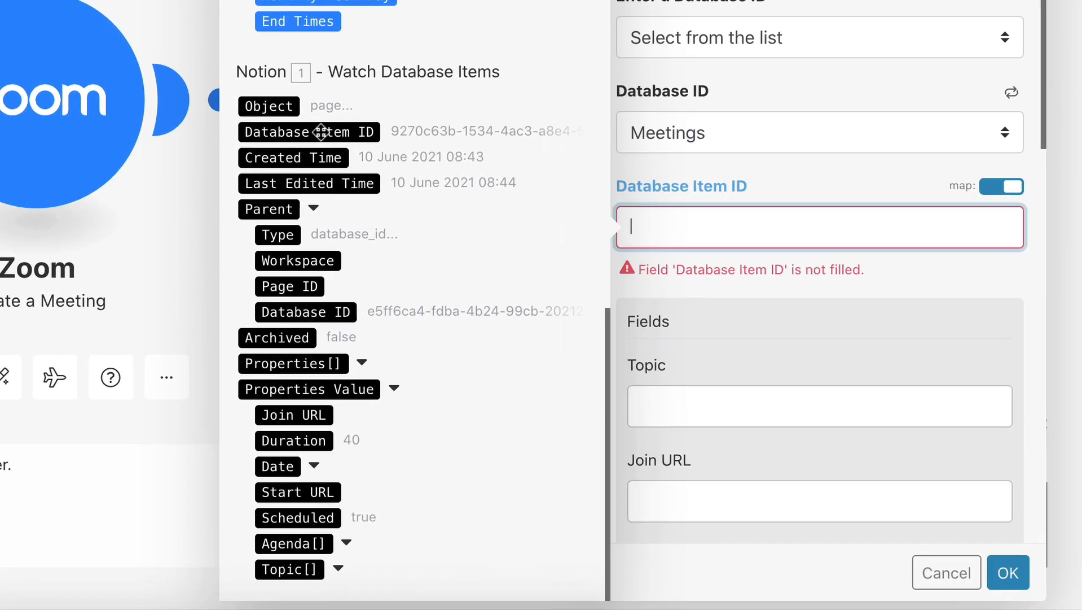
{"action": "left_click", "coordinate": [359, 132]}
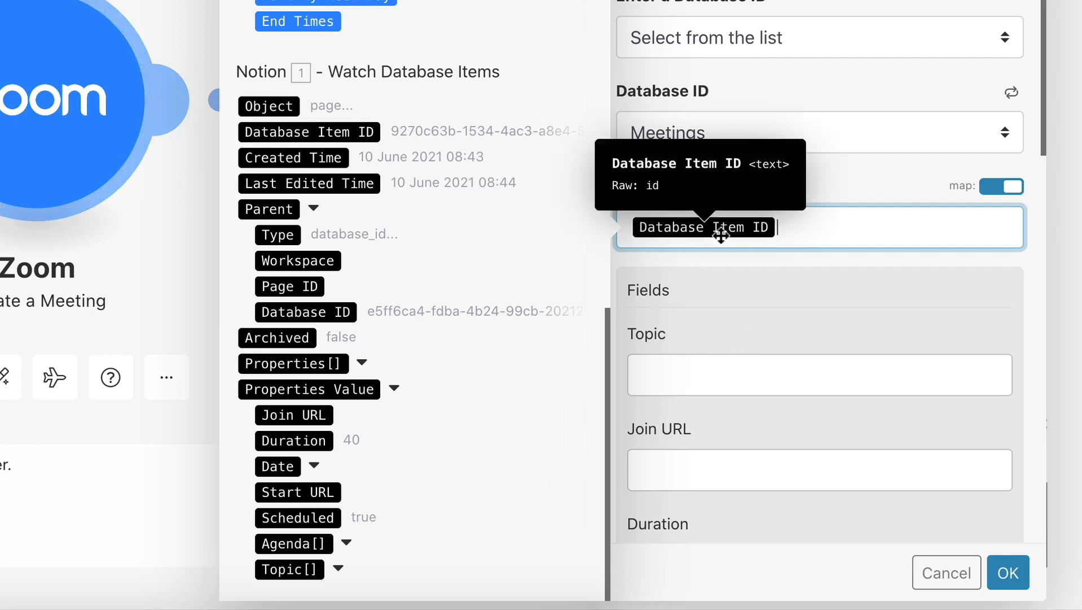
Examine the fields of the Meetings item that can be updated, including Join URL, Date, Start URL and Scheduled.
{"action": "scroll", "coordinate": [836, 237], "scroll_direction": "down", "scroll_amount": 3}
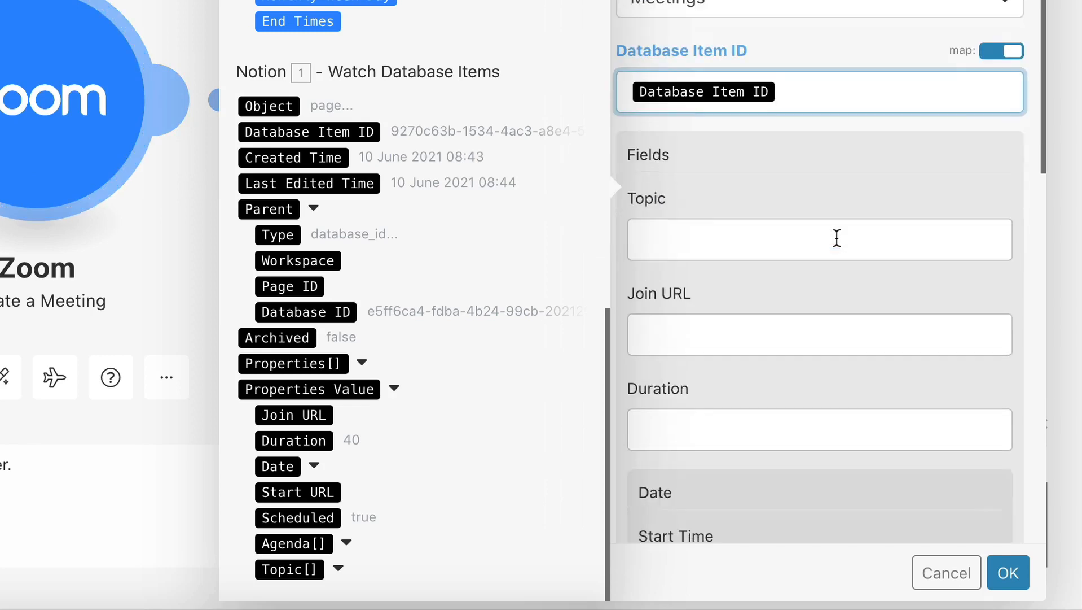
{"action": "scroll", "coordinate": [836, 238], "scroll_direction": "down", "scroll_amount": 5}
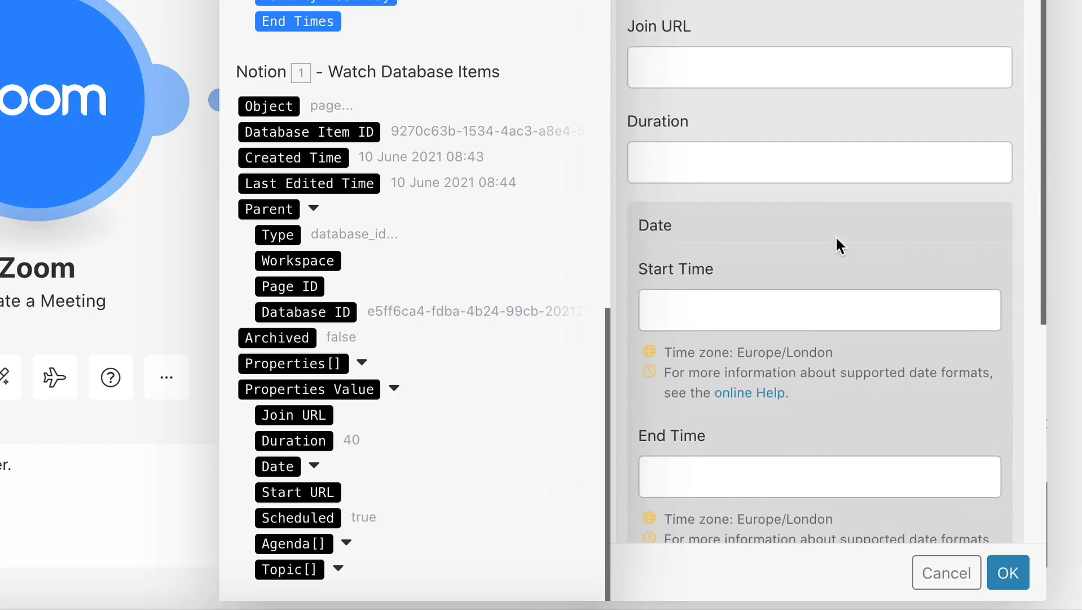
{"action": "scroll", "coordinate": [836, 237], "scroll_direction": "up", "scroll_amount": 3}
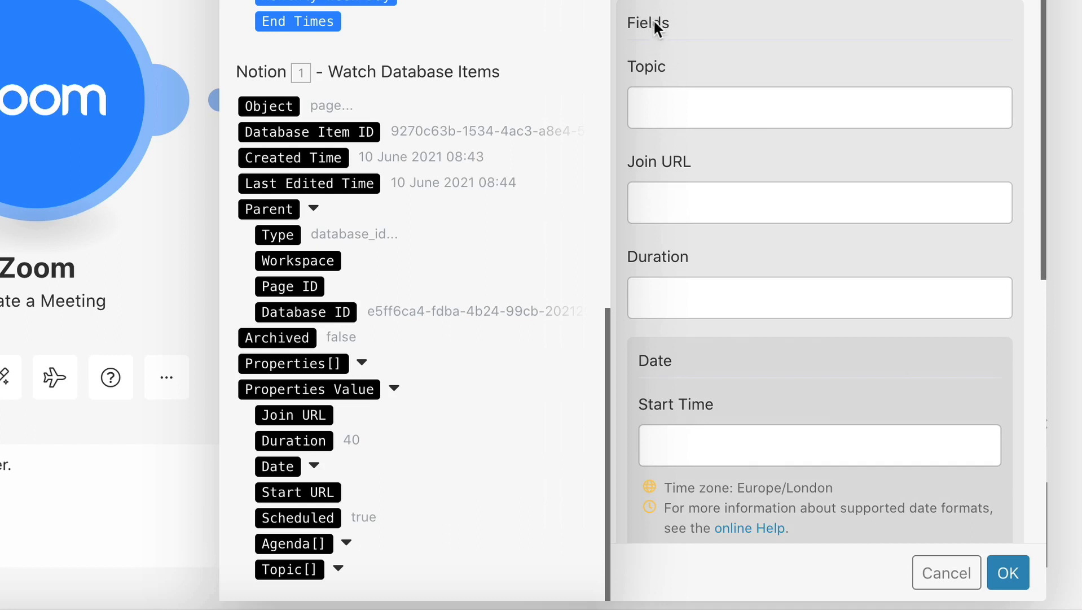
{"action": "scroll", "coordinate": [807, 57], "scroll_direction": "down", "scroll_amount": 3}
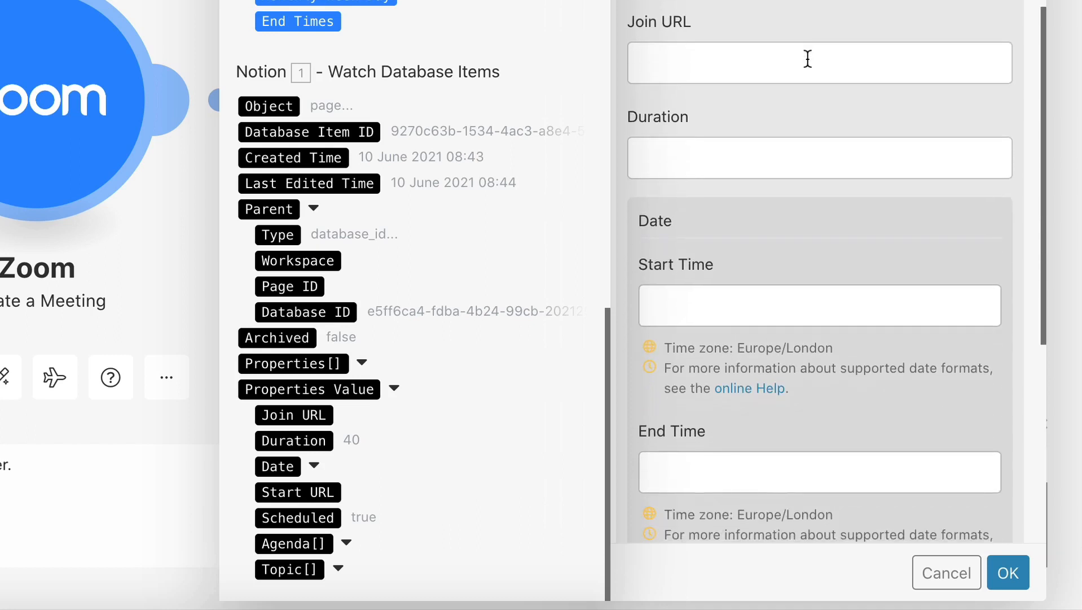
{"action": "scroll", "coordinate": [808, 58], "scroll_direction": "down", "scroll_amount": 2}
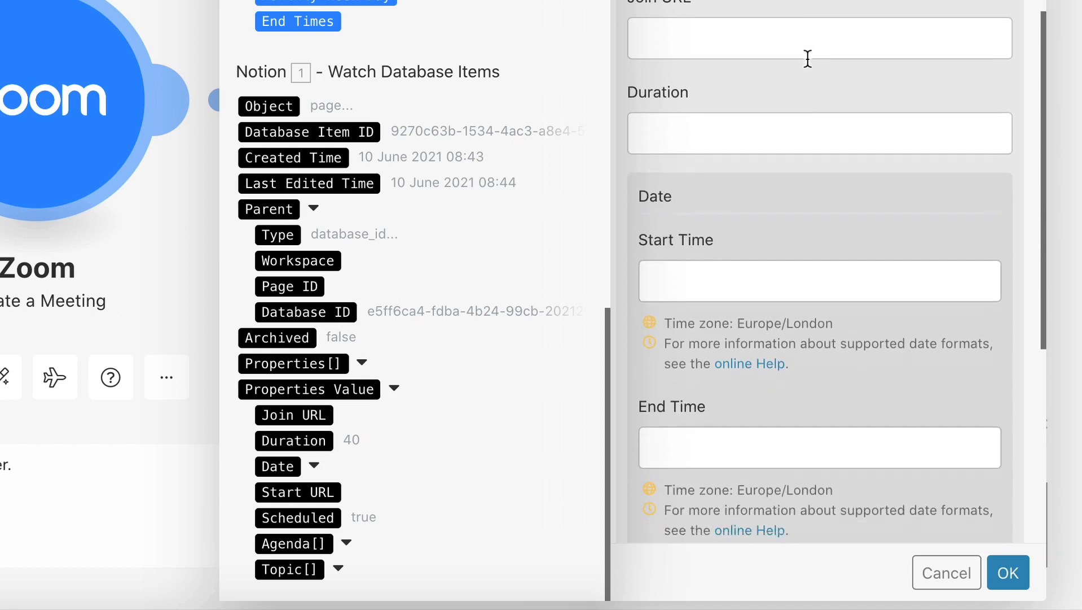
{"action": "scroll", "coordinate": [808, 58], "scroll_direction": "up", "scroll_amount": 2}
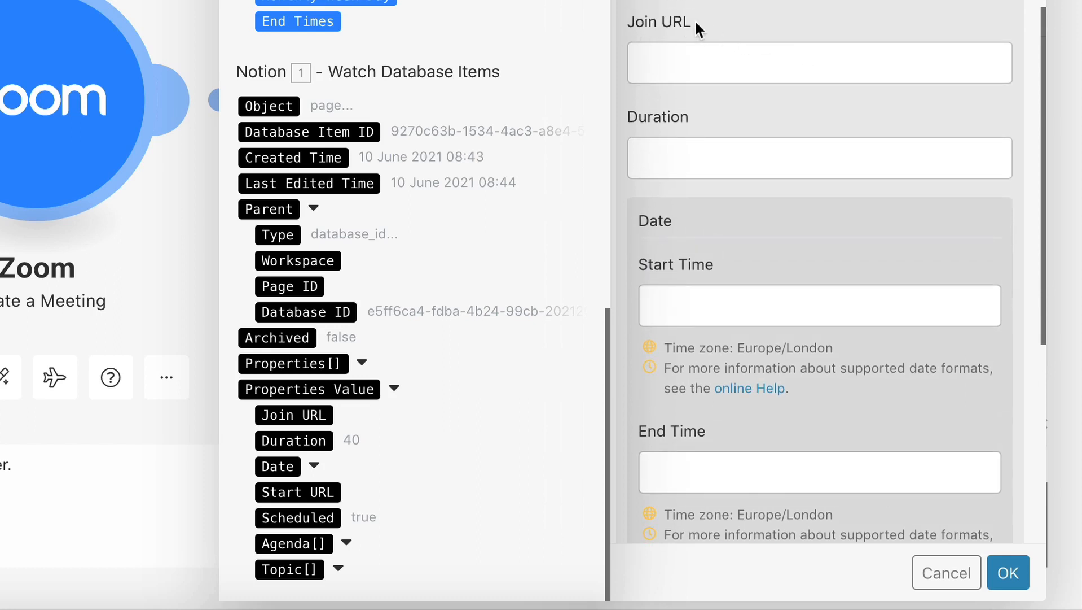
{"action": "scroll", "coordinate": [696, 121], "scroll_direction": "down", "scroll_amount": 7}
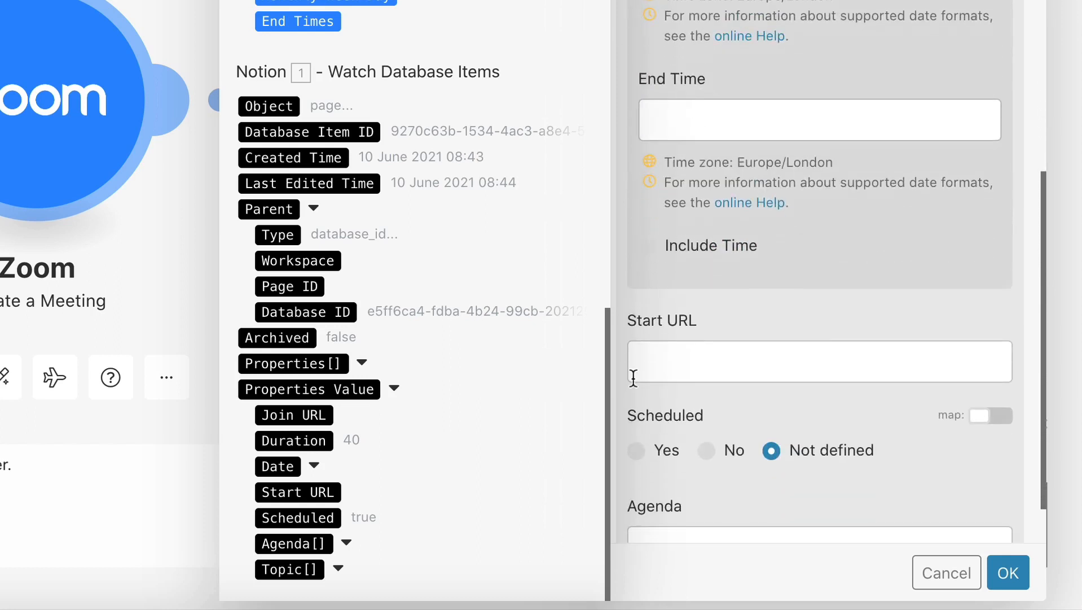
{"action": "scroll", "coordinate": [690, 319], "scroll_direction": "up", "scroll_amount": 9}
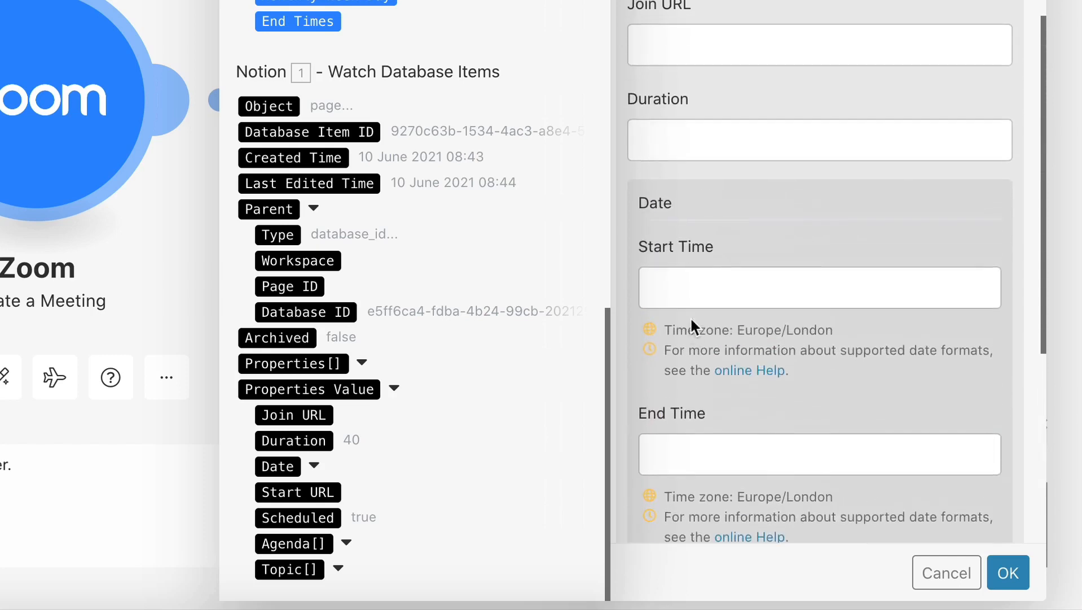
Map the item's Join URL and Start URL fields to the Zoom meeting's Join URL and Start URL, and save the module settings.
{"action": "left_click", "coordinate": [711, 169]}
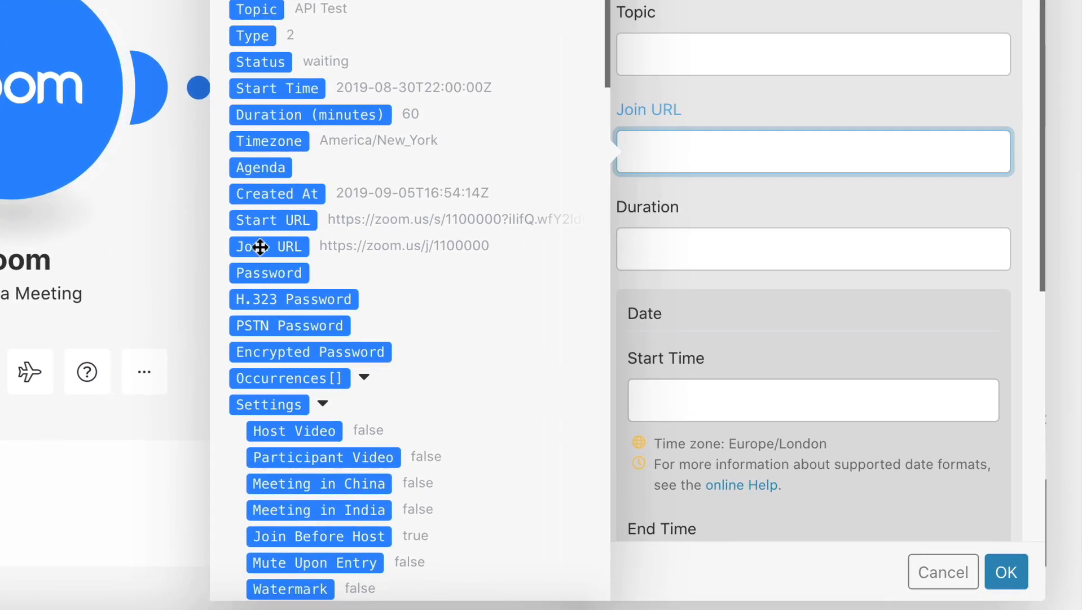
{"action": "left_click", "coordinate": [296, 246]}
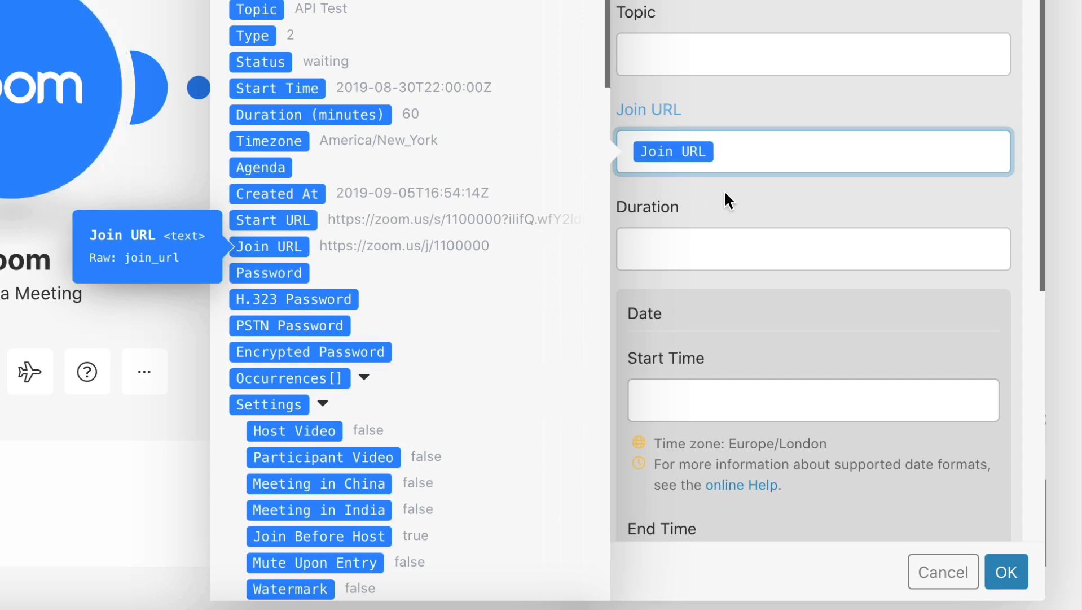
{"action": "scroll", "coordinate": [724, 200], "scroll_direction": "down", "scroll_amount": 6}
{"action": "scroll", "coordinate": [725, 193], "scroll_direction": "down", "scroll_amount": 3}
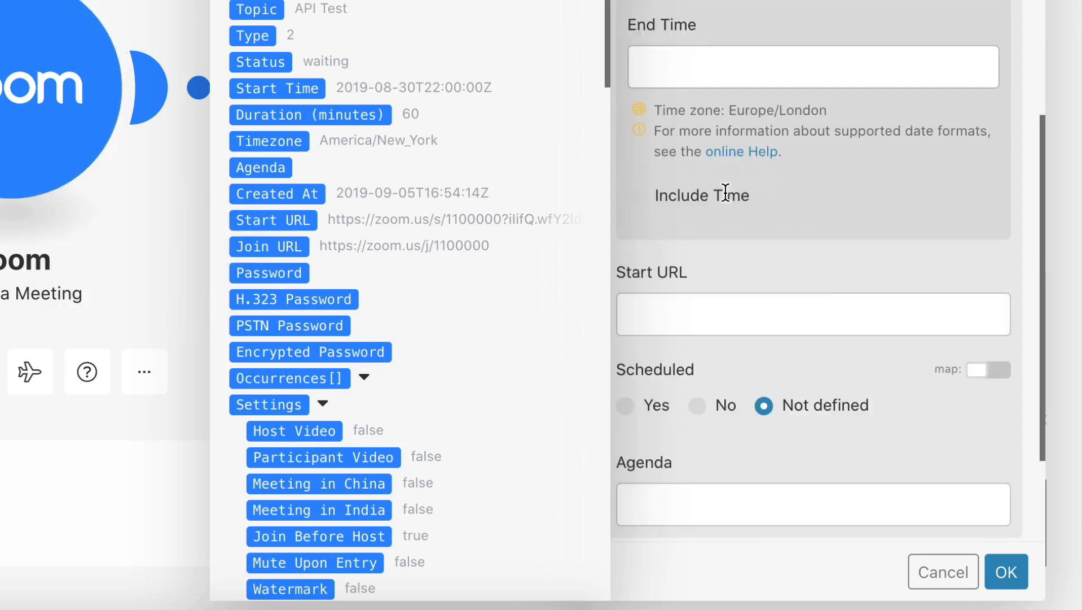
{"action": "left_click", "coordinate": [696, 293]}
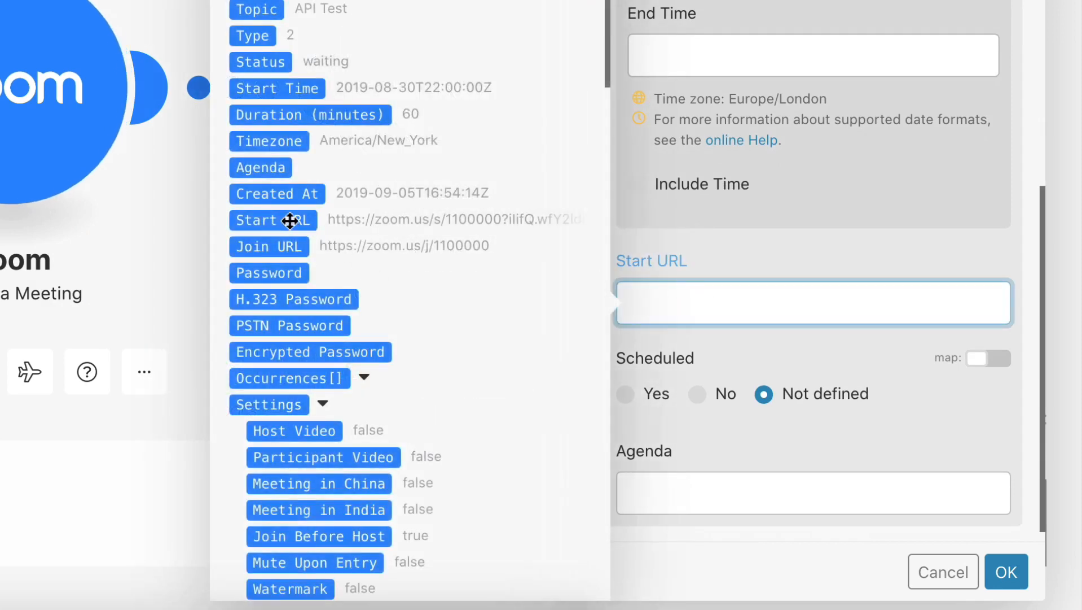
{"action": "left_click", "coordinate": [290, 221]}
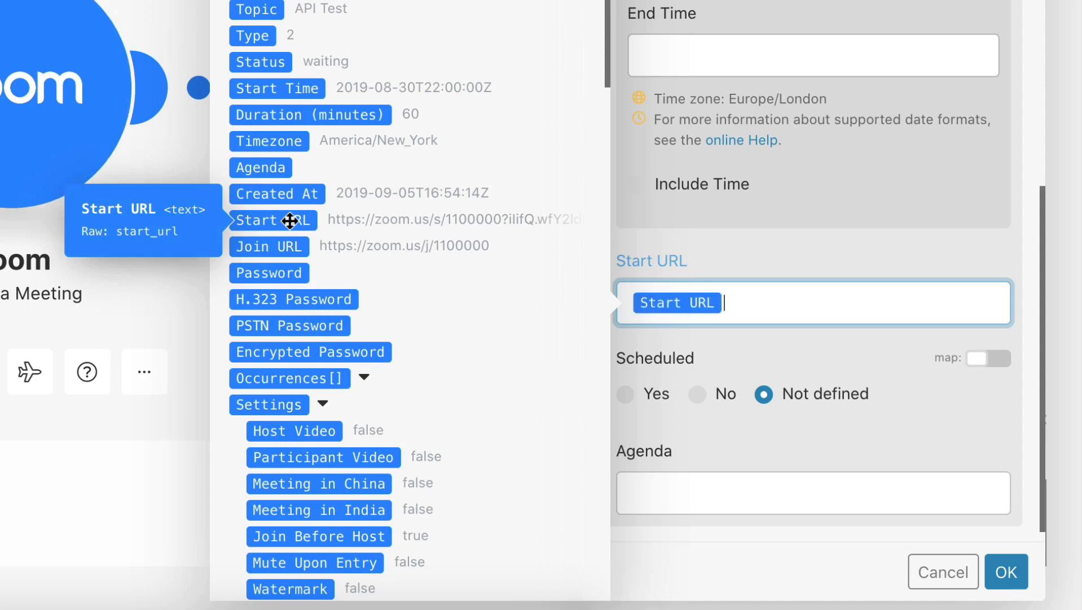
{"action": "left_click", "coordinate": [763, 249]}
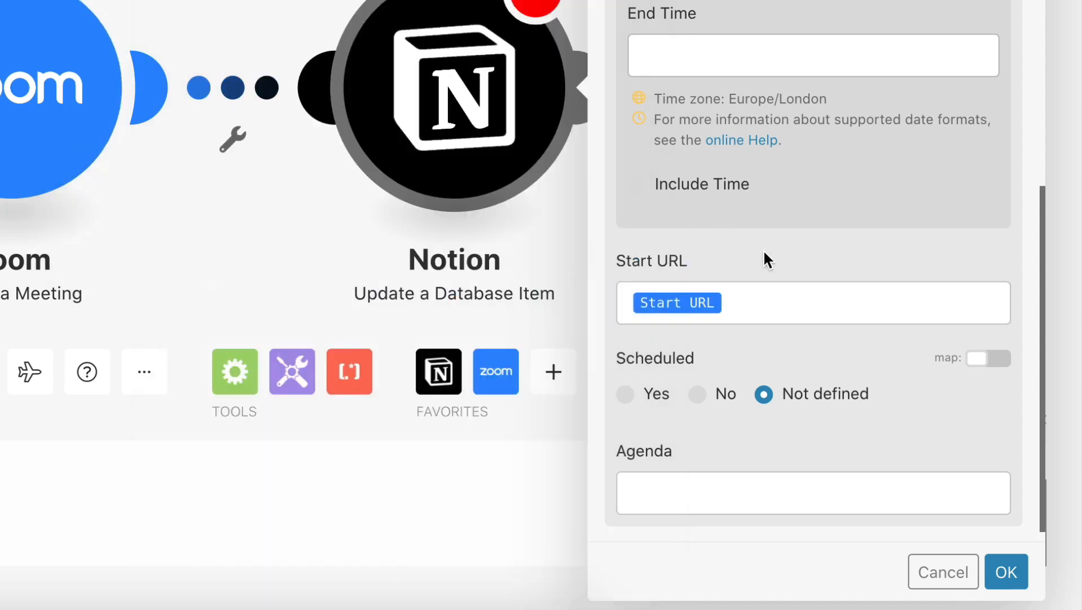
{"action": "scroll", "coordinate": [763, 249], "scroll_direction": "up", "scroll_amount": 6}
{"action": "scroll", "coordinate": [763, 249], "scroll_direction": "down", "scroll_amount": 3}
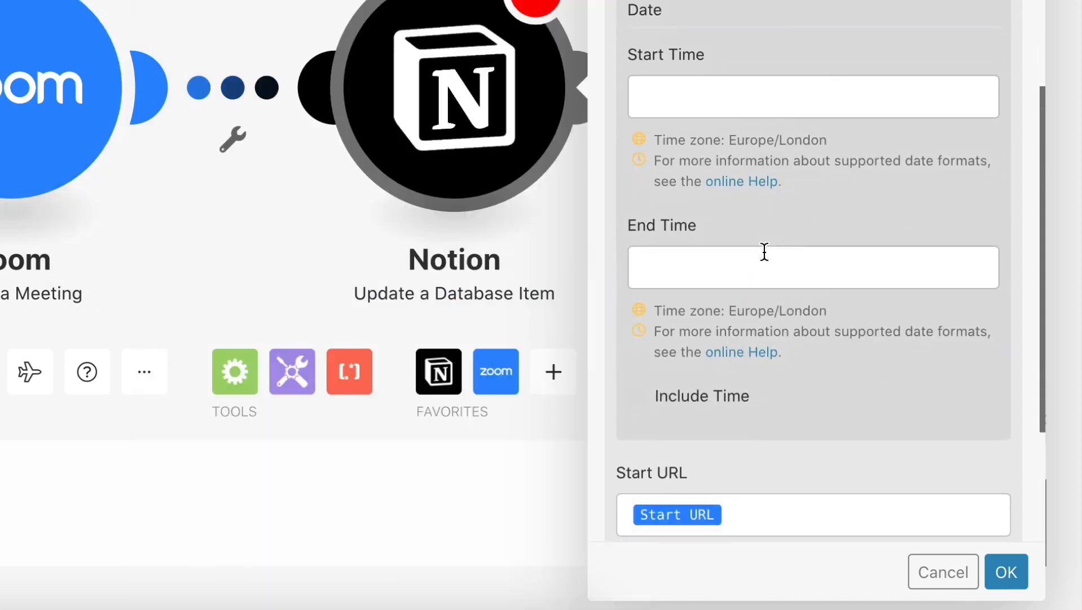
{"action": "scroll", "coordinate": [764, 250], "scroll_direction": "down", "scroll_amount": 4}
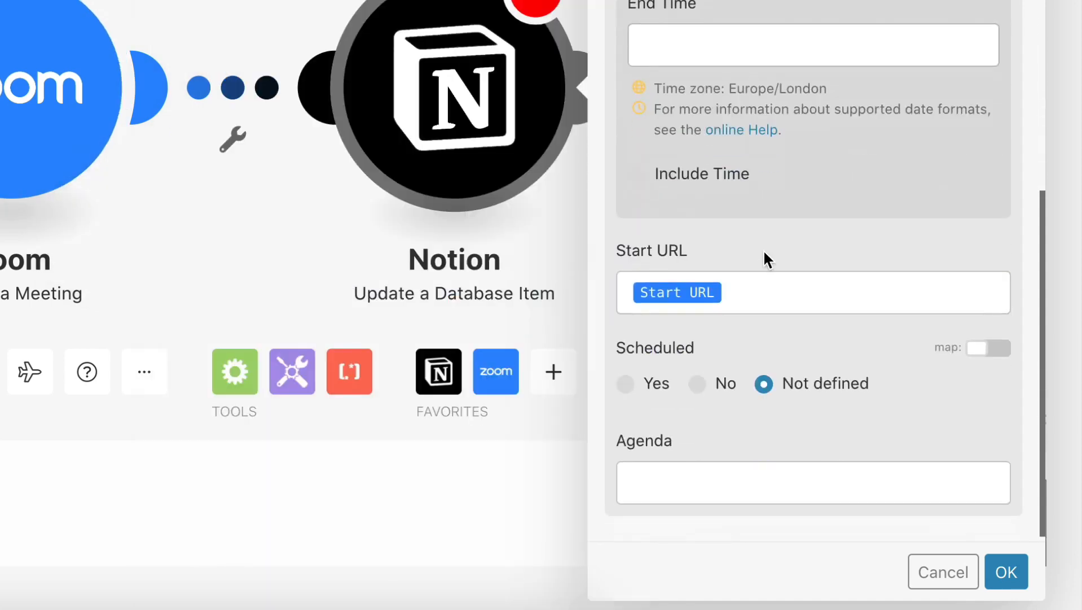
{"action": "left_click", "coordinate": [1006, 572]}
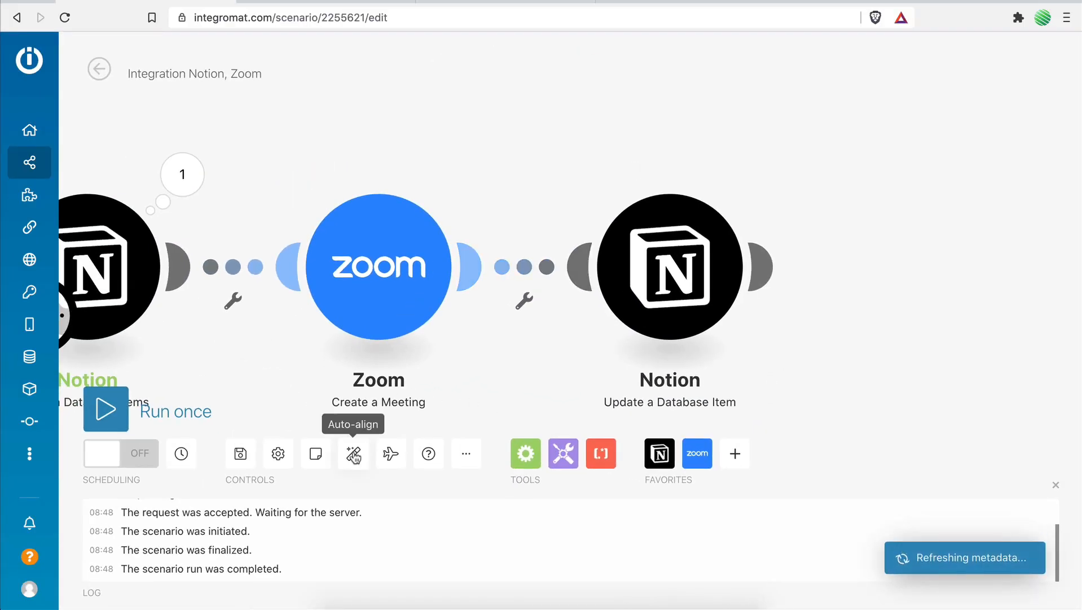
Auto-align the scenario's modules, save the scenario and close the run log.
{"action": "left_click", "coordinate": [353, 453]}
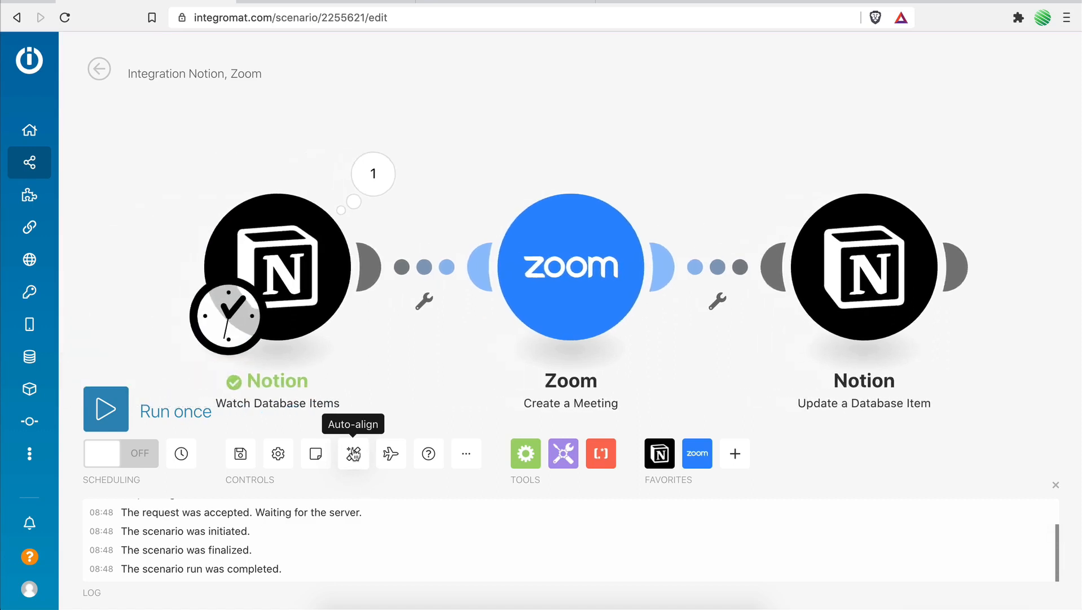
{"action": "left_click", "coordinate": [242, 455]}
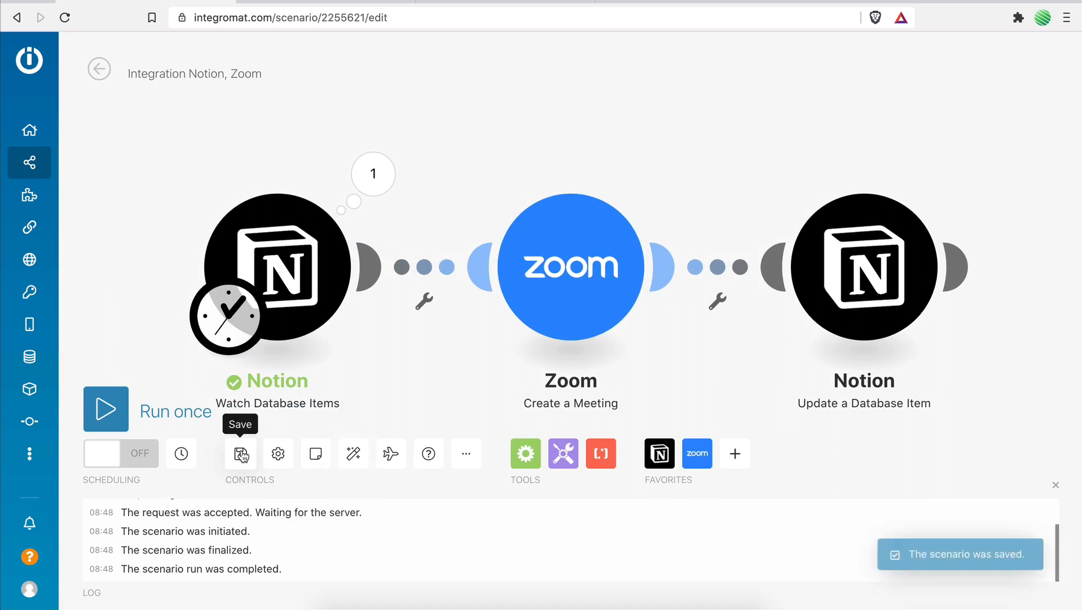
{"action": "left_click", "coordinate": [1056, 482]}
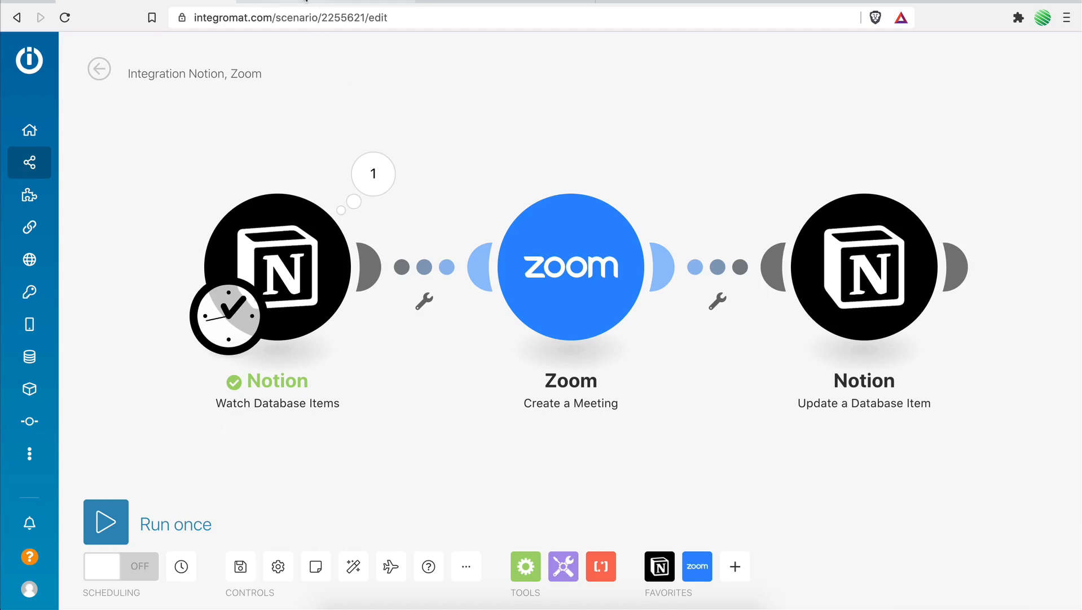
In Notion, set the second meeting's Date to Jun 15, 2021 with the time 3:00 PM included.
{"action": "left_click", "coordinate": [307, 2]}
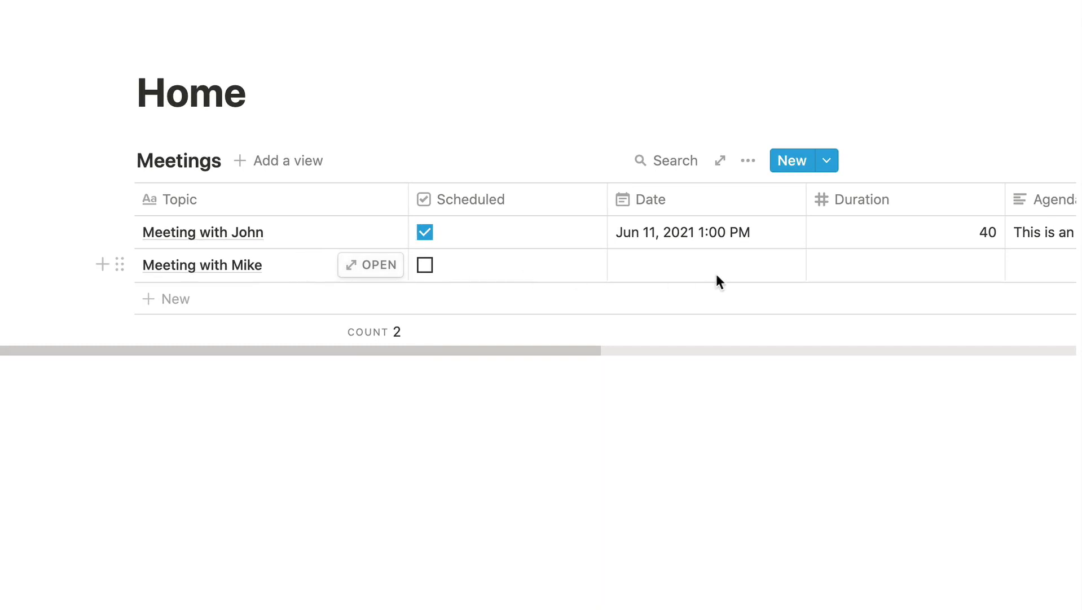
{"action": "left_click", "coordinate": [686, 269]}
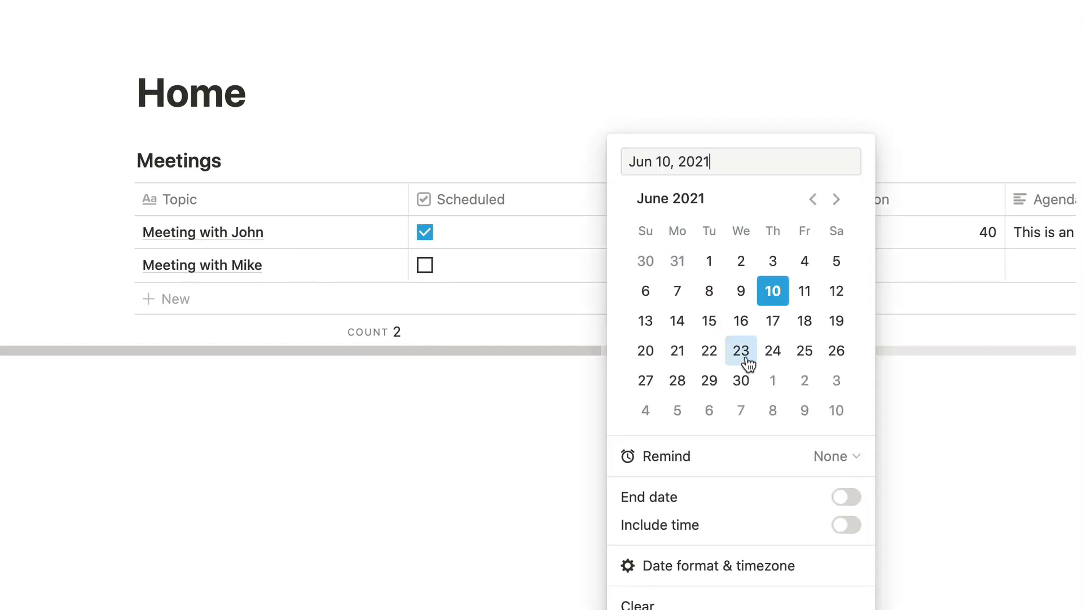
{"action": "left_click", "coordinate": [717, 324]}
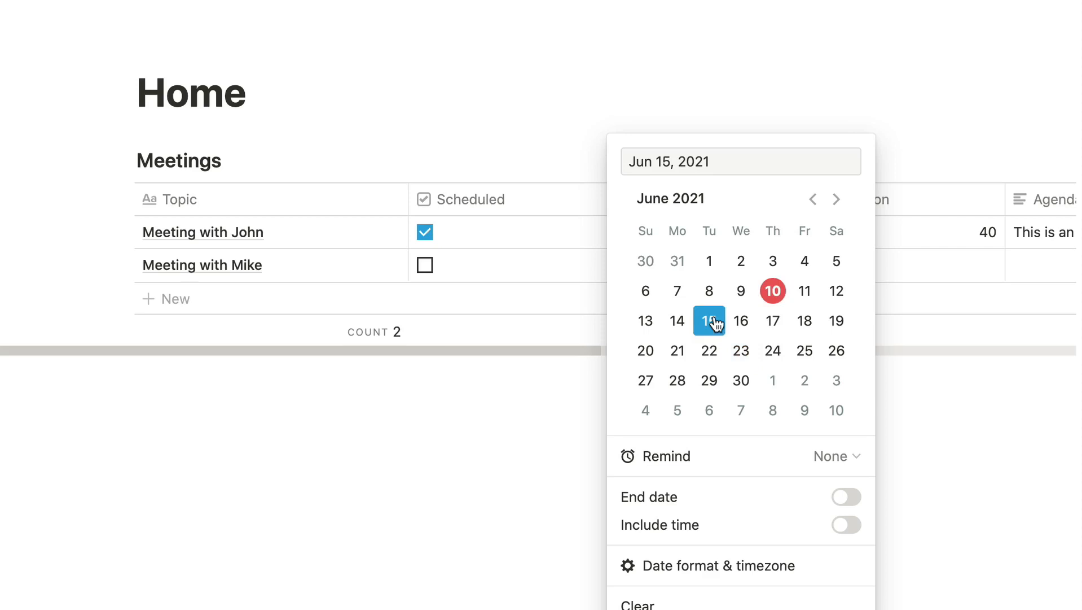
{"action": "left_click", "coordinate": [848, 528]}
{"action": "left_click", "coordinate": [769, 161]}
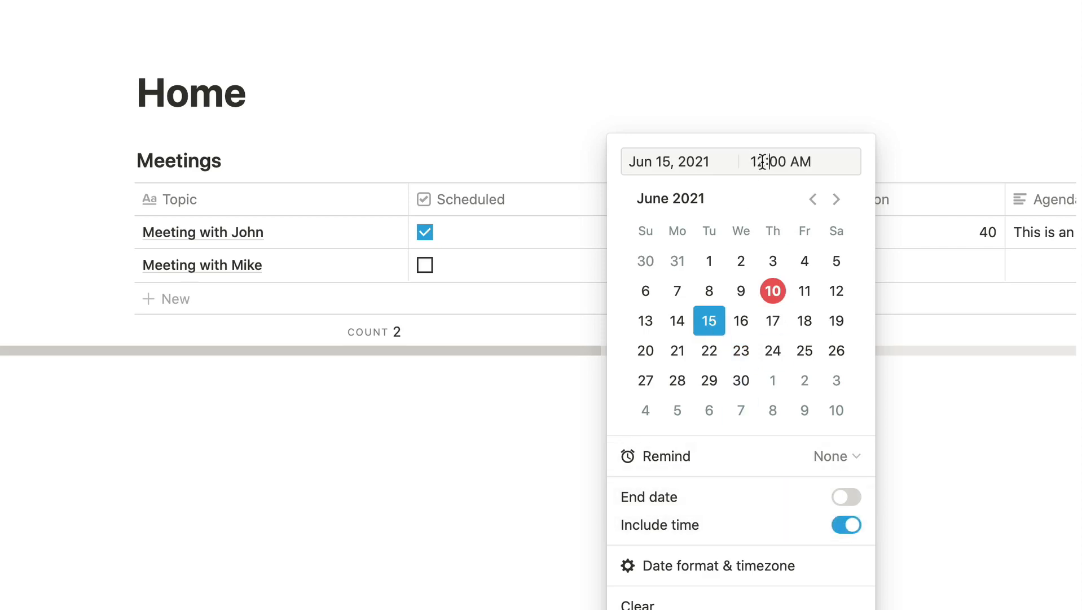
{"action": "key", "text": "BackSpace"}
{"action": "type", "text": "5"}
{"action": "double_click", "coordinate": [811, 164]}
{"action": "type", "text": "pm"}
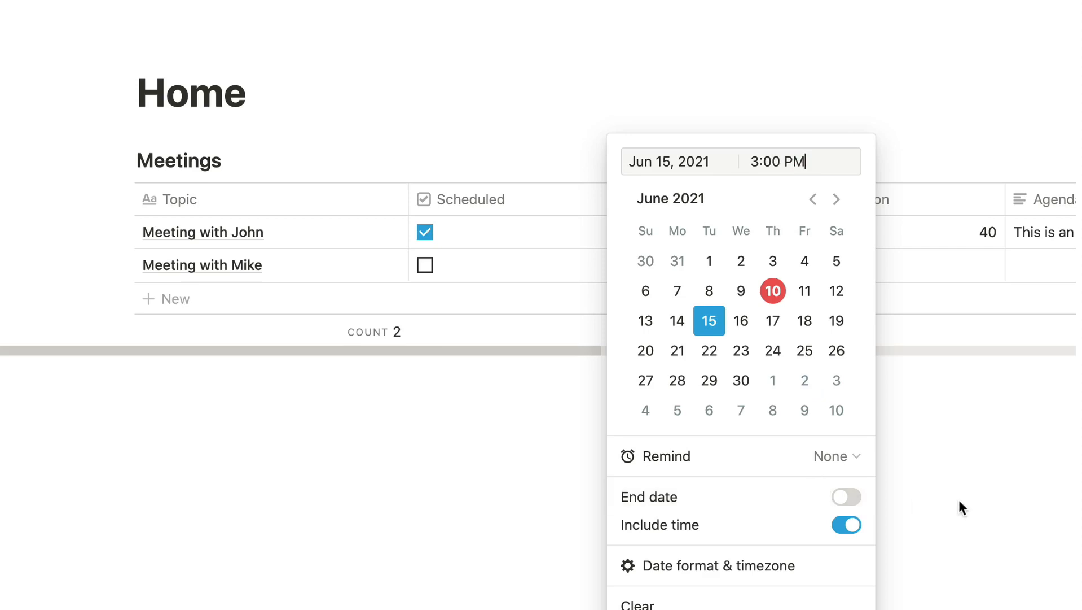
{"action": "left_click", "coordinate": [942, 480]}
Set the second meeting's Duration to 20 and its Agenda to "This is another example meeting".
{"action": "scroll", "coordinate": [687, 260], "scroll_direction": "right", "scroll_amount": 6}
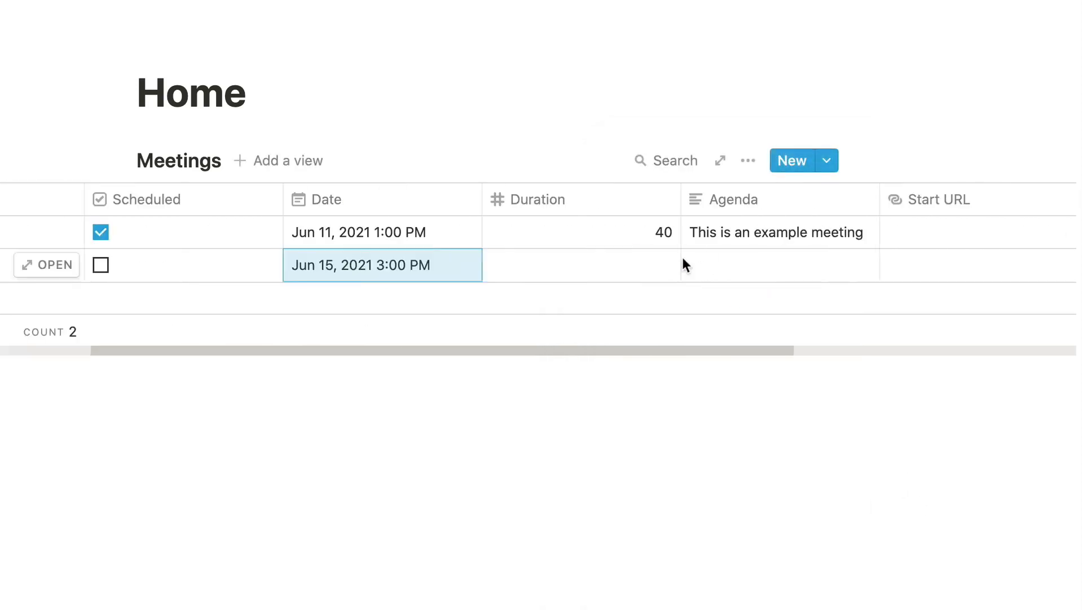
{"action": "left_click", "coordinate": [609, 261]}
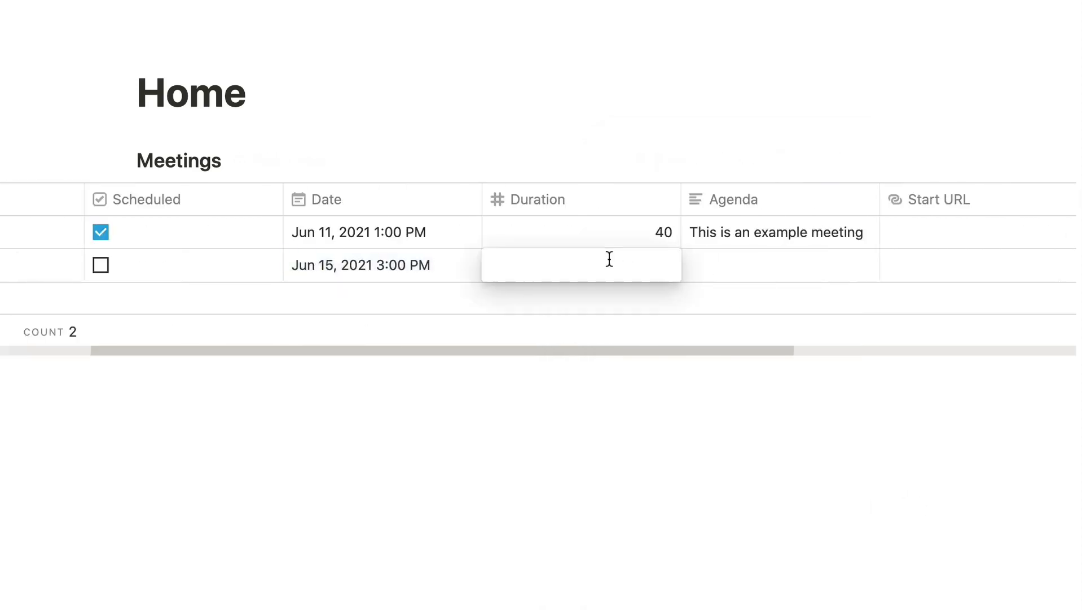
{"action": "type", "text": "20"}
{"action": "key", "text": "Return"}
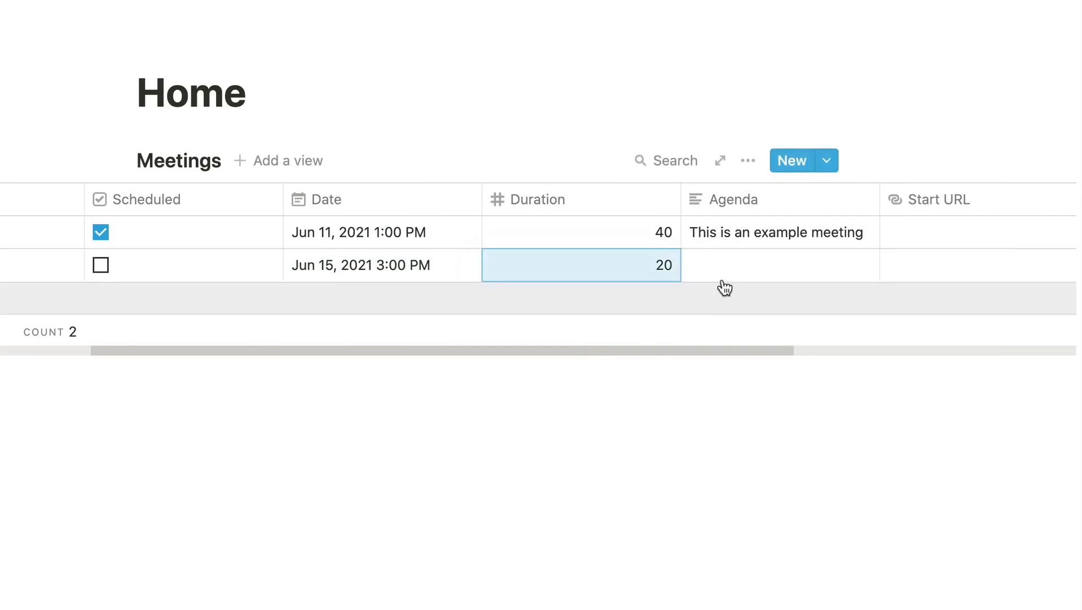
{"action": "left_click", "coordinate": [724, 277]}
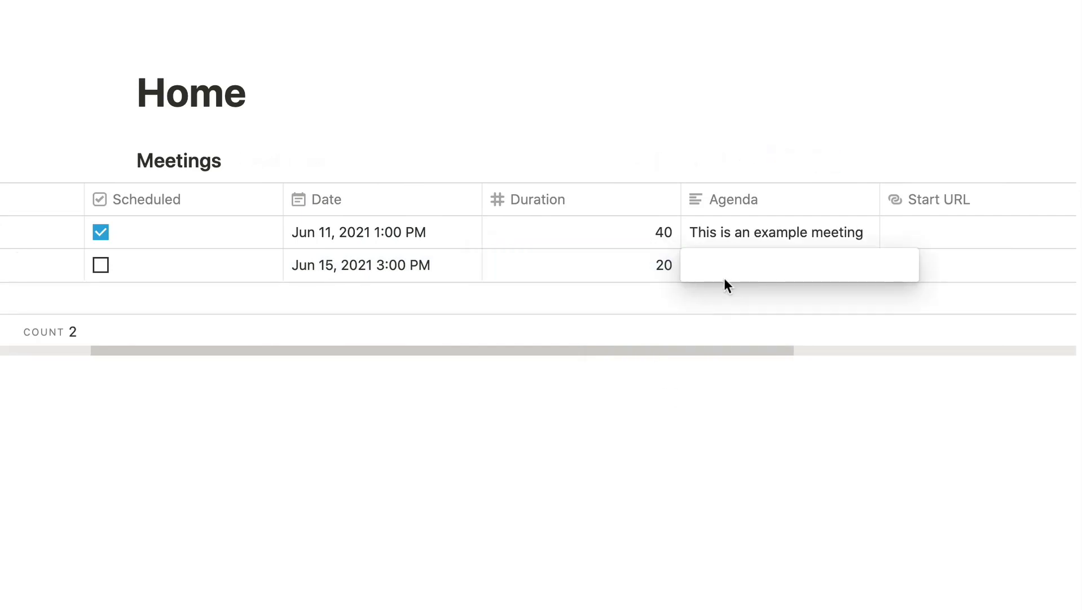
{"action": "type", "text": "This is another example meeting"}
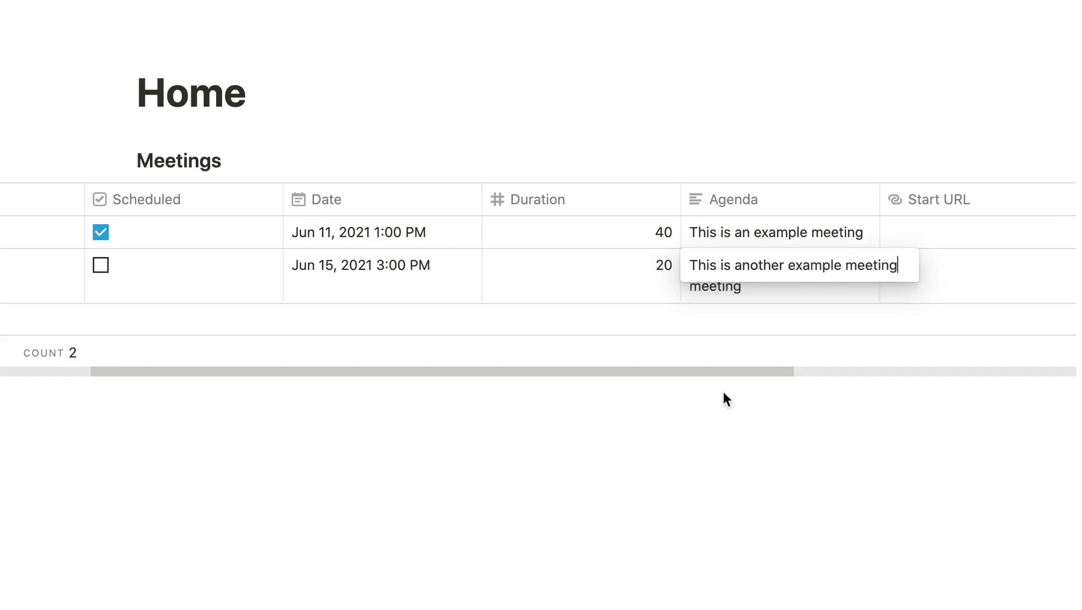
{"action": "key", "text": "Escape"}
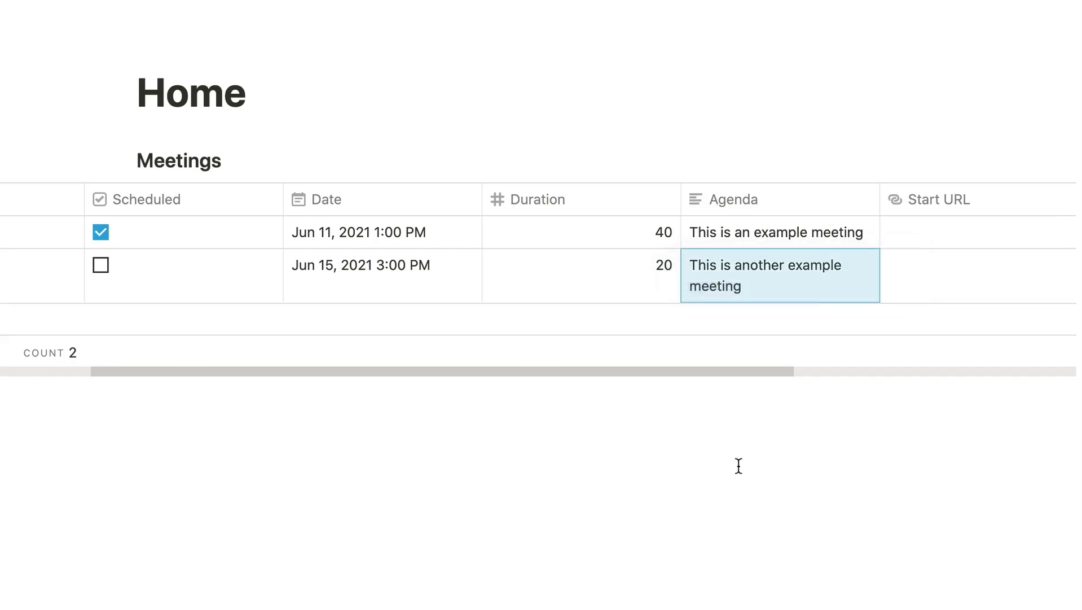
Widen the Agenda column of the Meetings table and mark the second meeting as Scheduled.
{"action": "left_click_drag", "start_coordinate": [880, 193], "coordinate": [937, 193]}
{"action": "scroll", "coordinate": [392, 338], "scroll_direction": "left", "scroll_amount": 5}
{"action": "scroll", "coordinate": [393, 339], "scroll_direction": "left", "scroll_amount": 2}
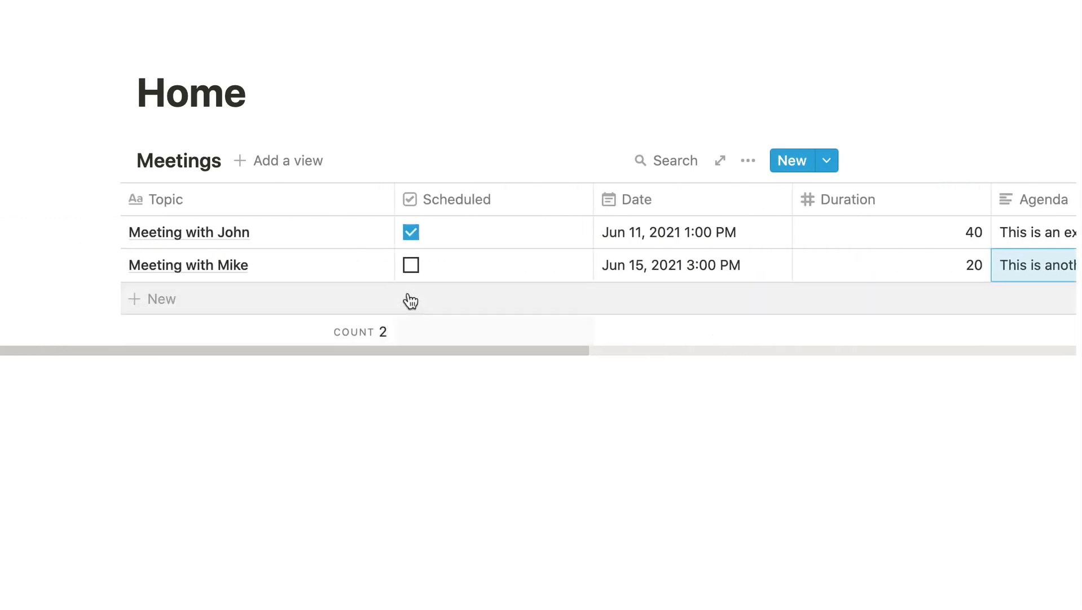
{"action": "left_click", "coordinate": [411, 265]}
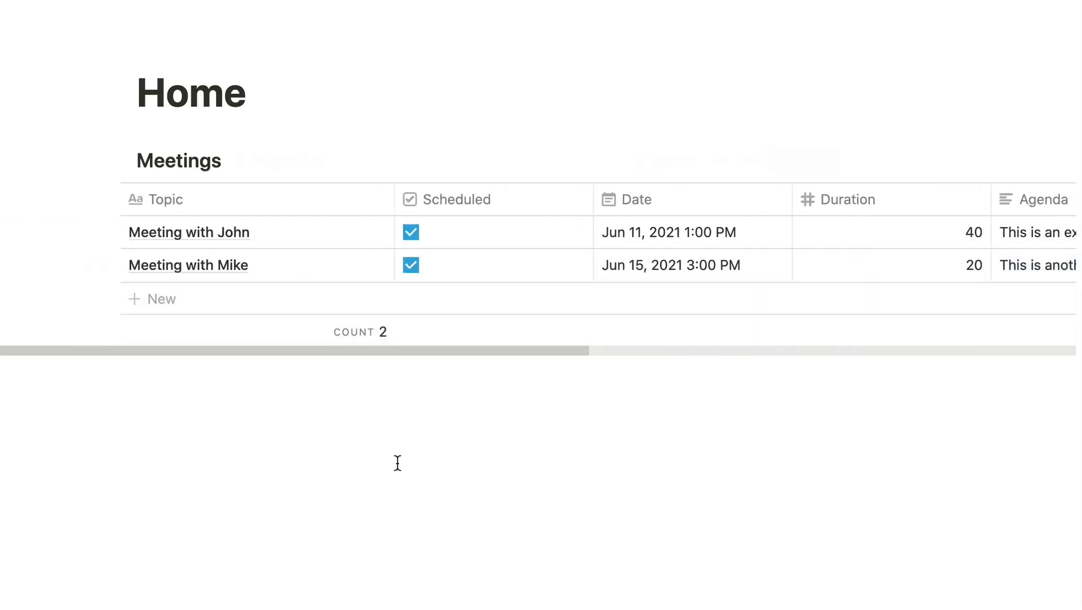
Switch to Integromat and examine the Watch Database Items output, including its Properties Value and Topic collections.
{"action": "left_click", "coordinate": [146, 1]}
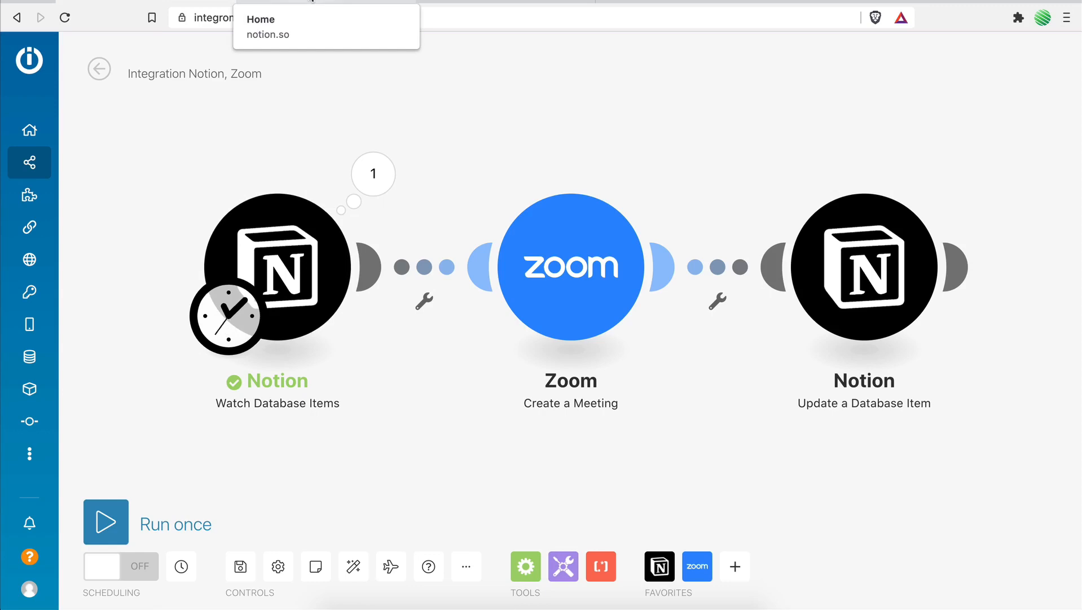
{"action": "left_click", "coordinate": [311, 1]}
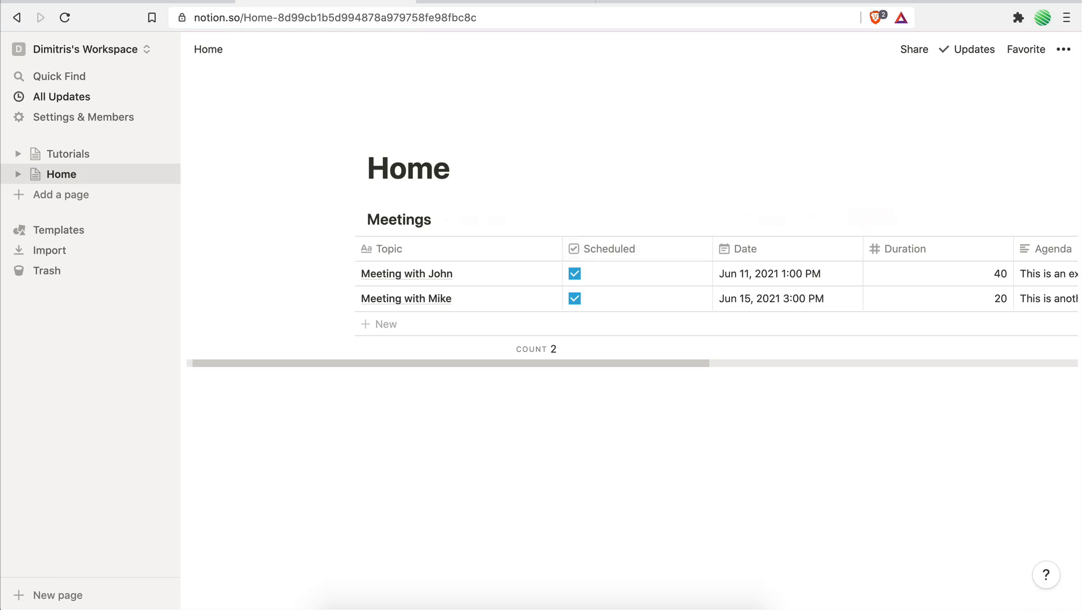
{"action": "left_click", "coordinate": [149, 4]}
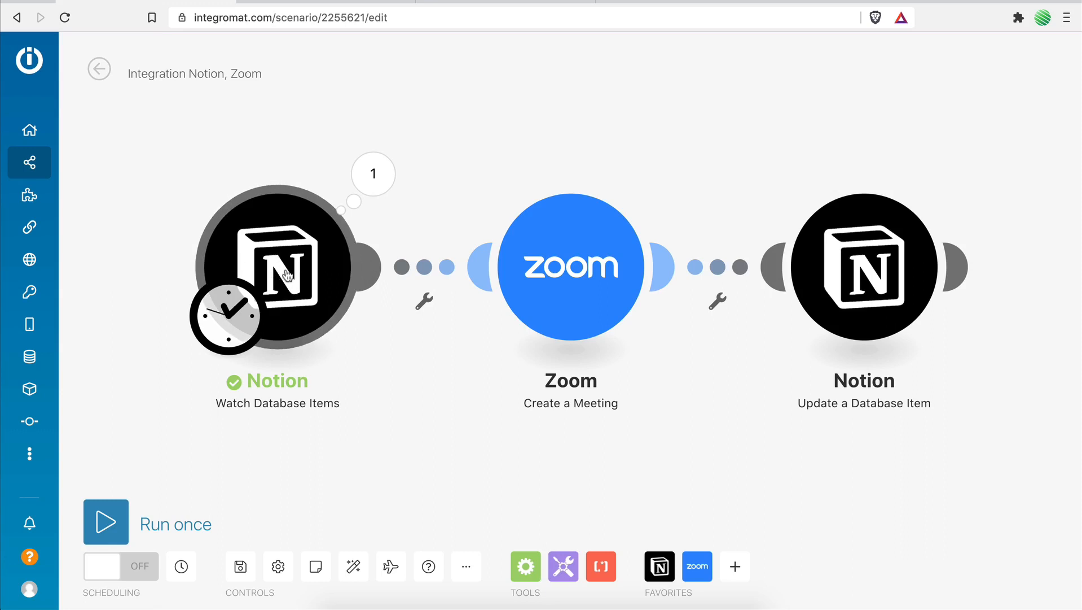
{"action": "left_click", "coordinate": [377, 175]}
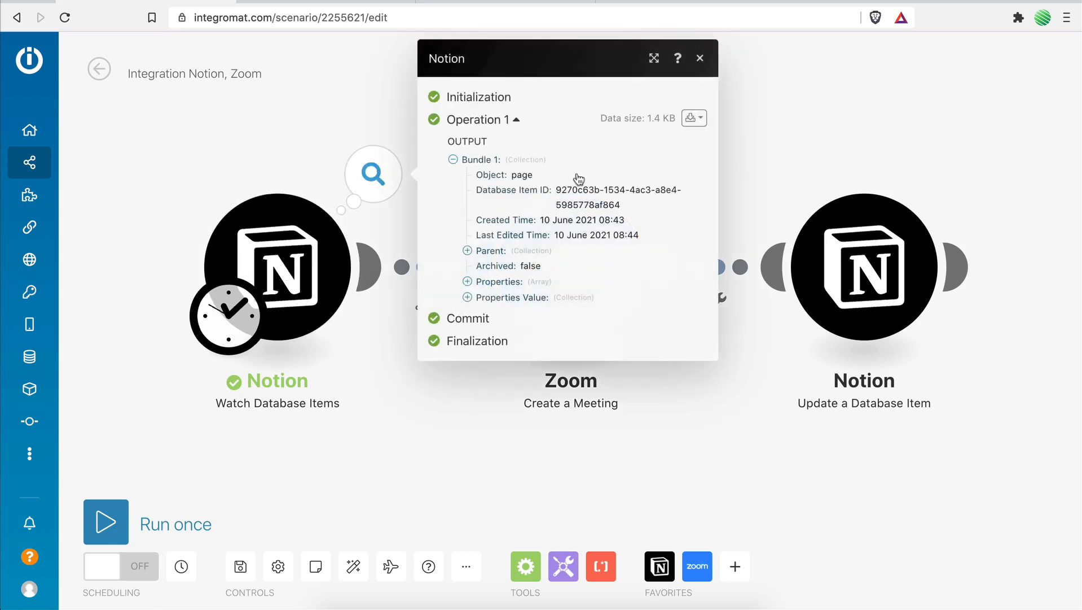
{"action": "left_click", "coordinate": [485, 297]}
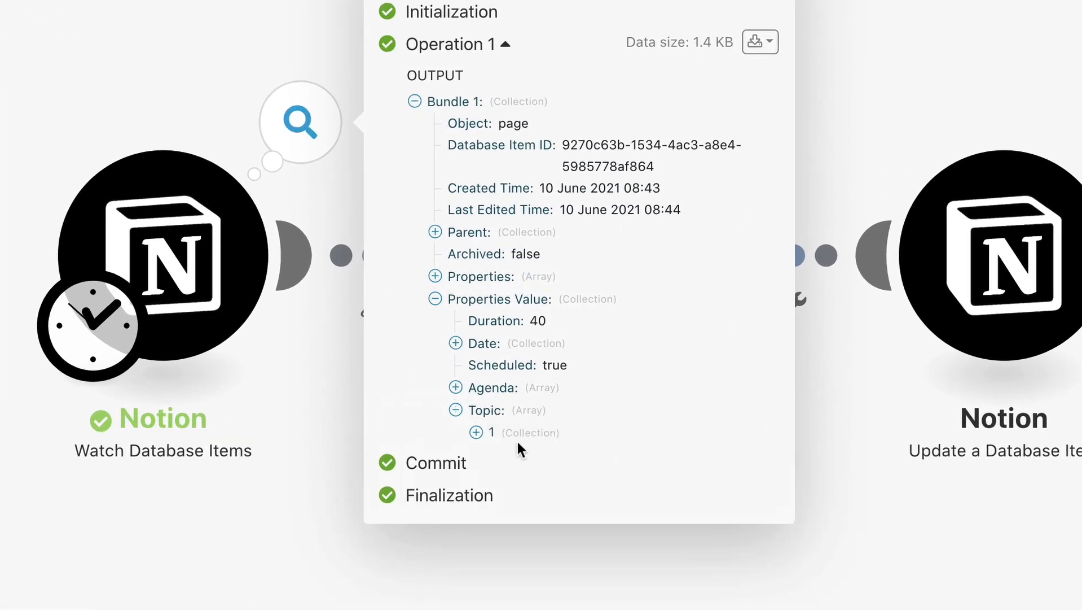
{"action": "left_click", "coordinate": [484, 436]}
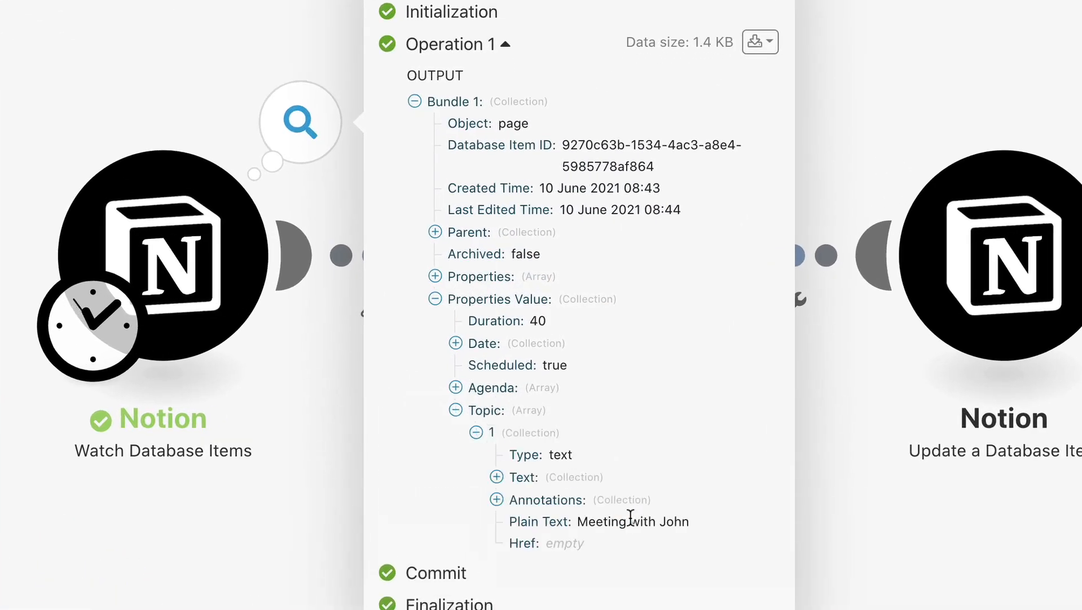
{"action": "left_click", "coordinate": [254, 495]}
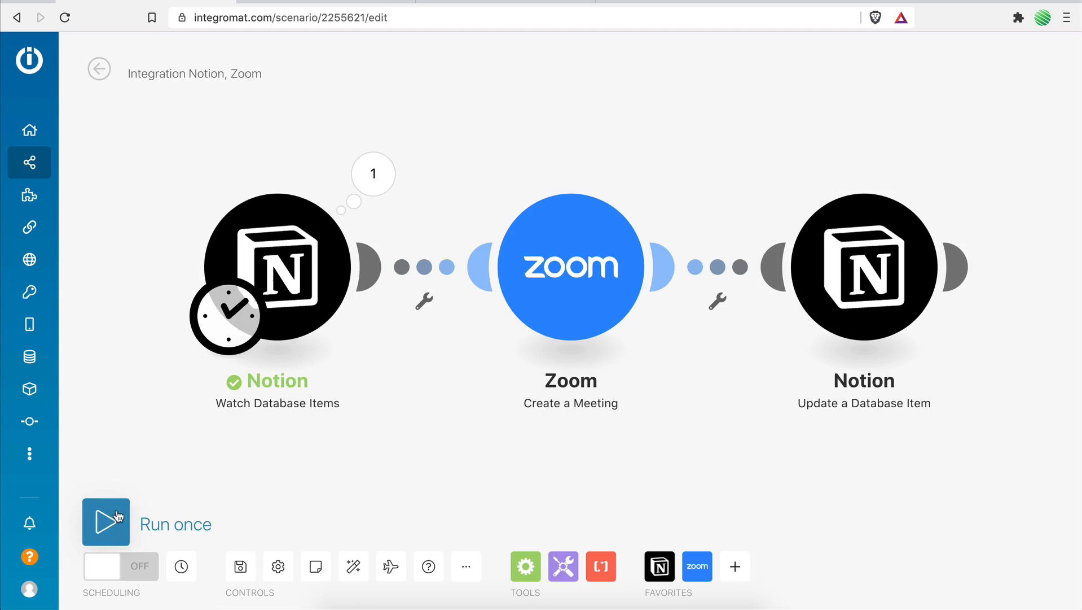
Check the Start URL and Join URL columns of the Notion Meetings table and run the Integromat scenario once.
{"action": "key", "text": "ctrl+Tab"}
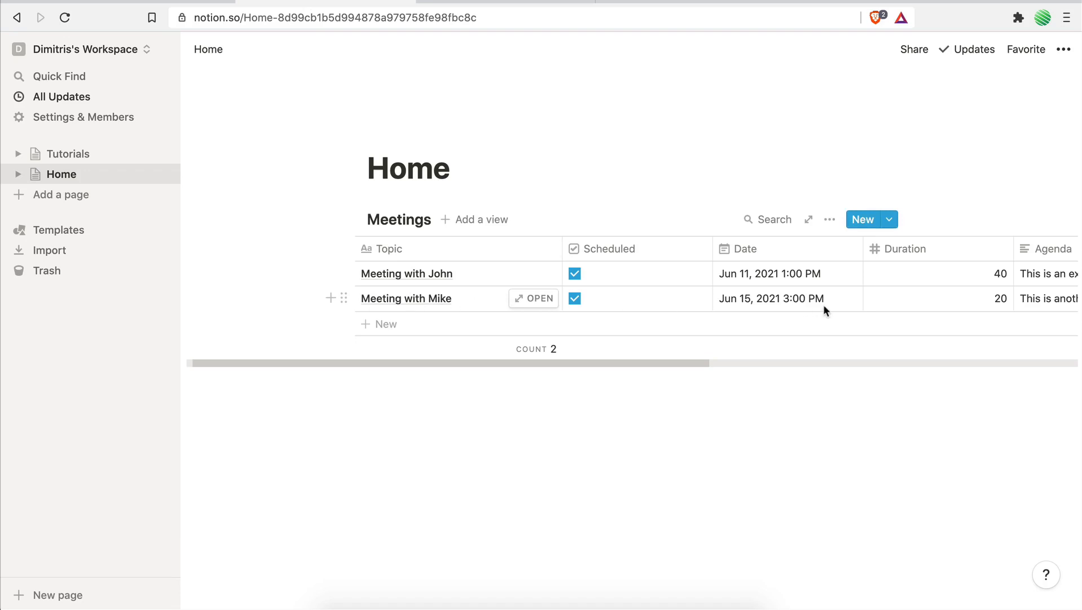
{"action": "key", "text": "ctrl+shift+Tab"}
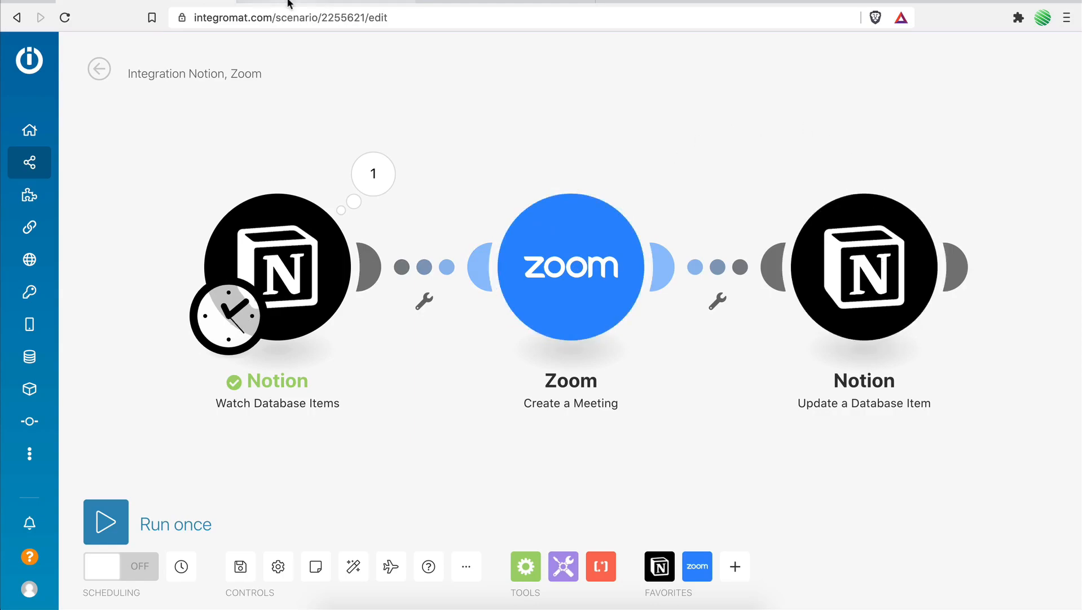
{"action": "key", "text": "ctrl+Tab"}
{"action": "scroll", "coordinate": [637, 330], "scroll_direction": "right", "scroll_amount": 5}
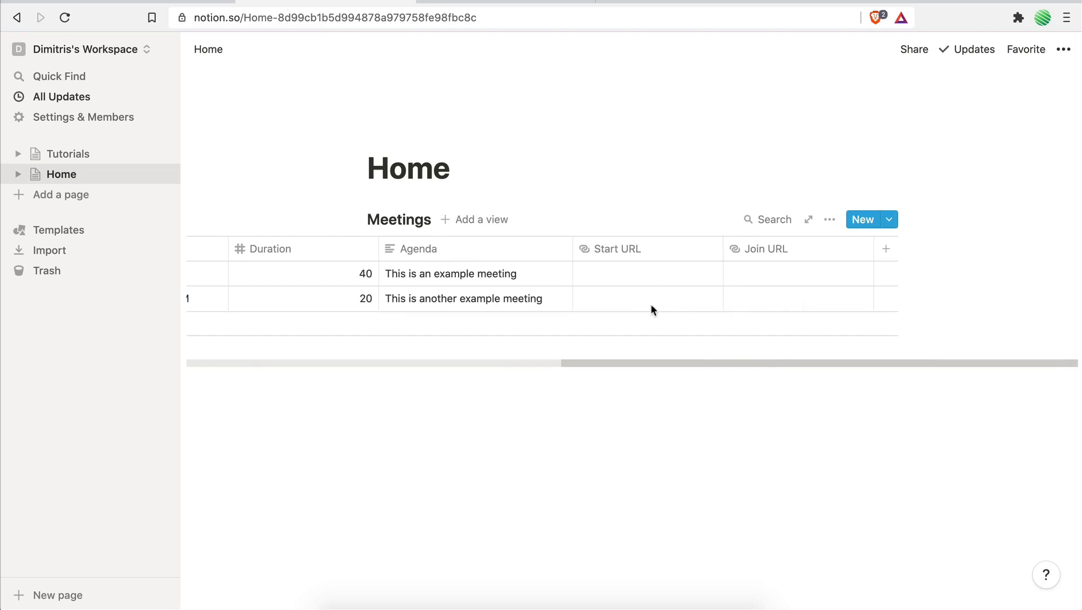
{"action": "scroll", "coordinate": [697, 304], "scroll_direction": "left", "scroll_amount": 5}
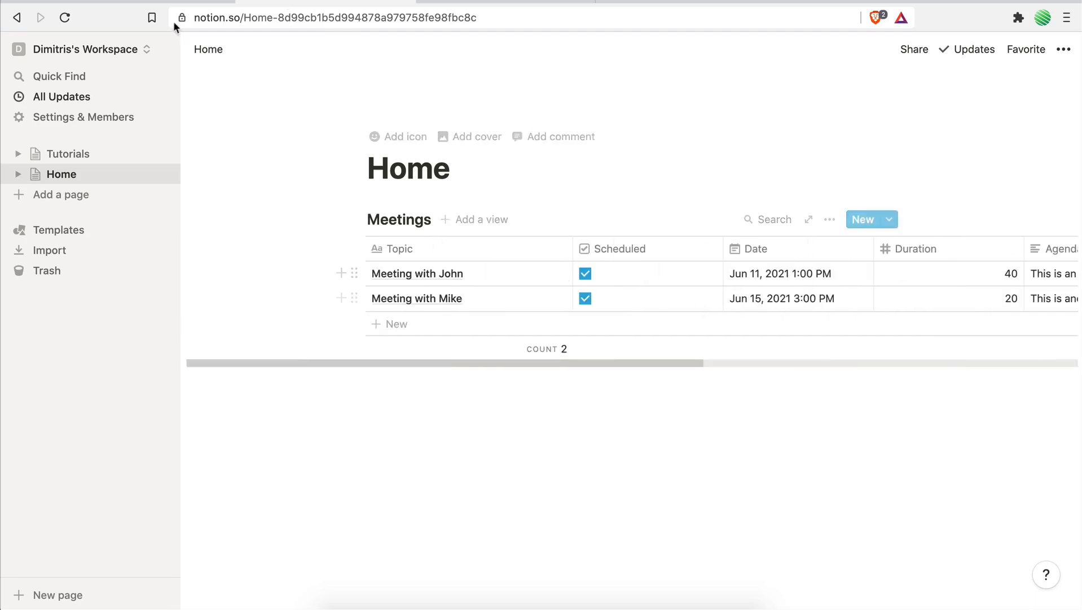
{"action": "left_click", "coordinate": [172, 3]}
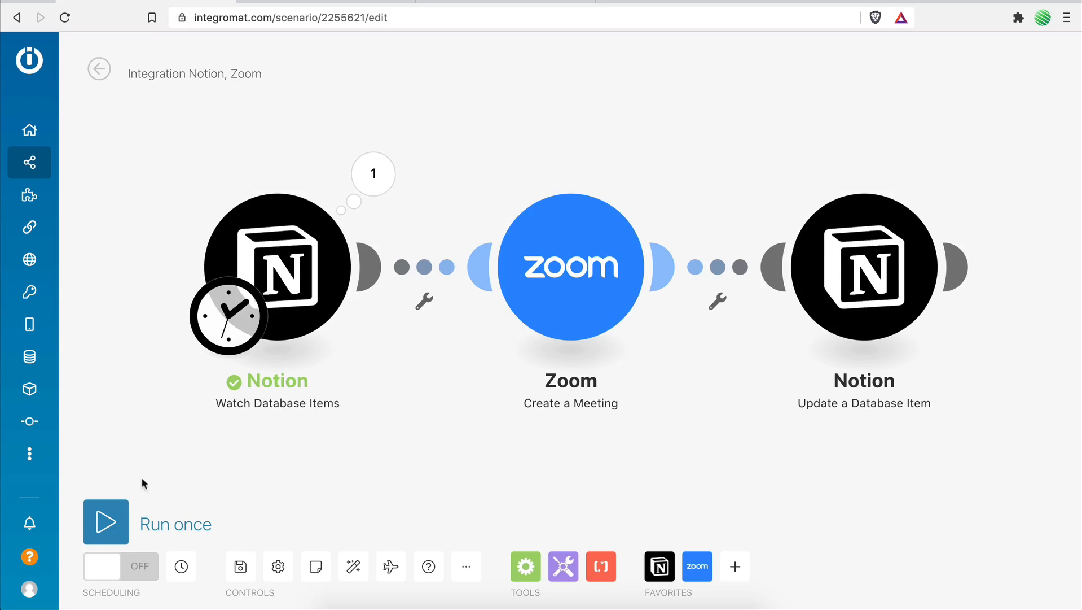
{"action": "left_click", "coordinate": [101, 528]}
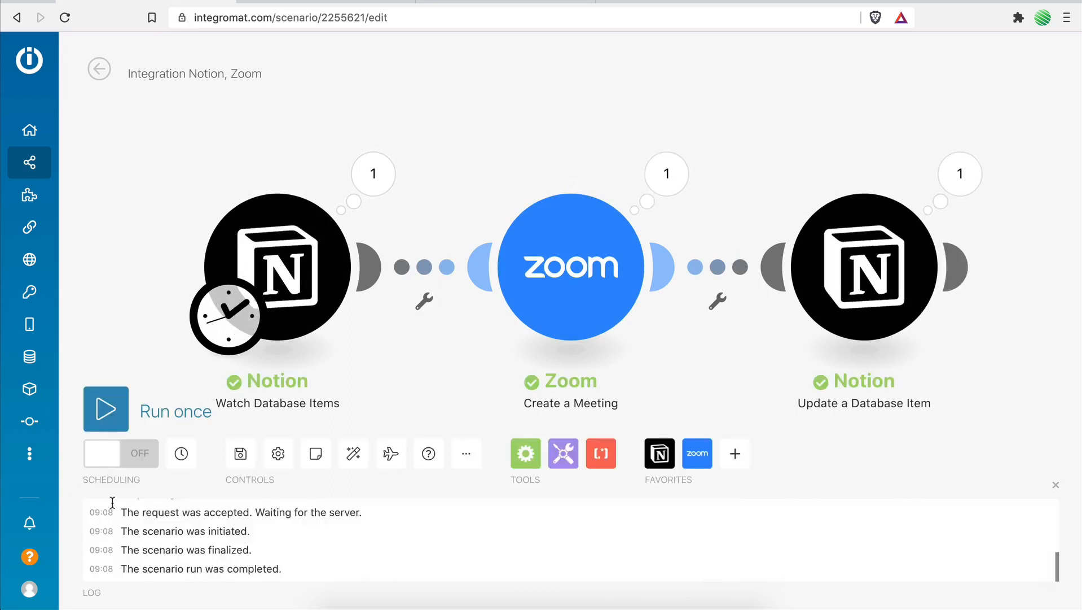
Switch to Notion and inspect the second meeting's Start URL and Join URL in the Meetings table.
{"action": "left_click", "coordinate": [301, 5]}
{"action": "scroll", "coordinate": [648, 346], "scroll_direction": "right", "scroll_amount": 10}
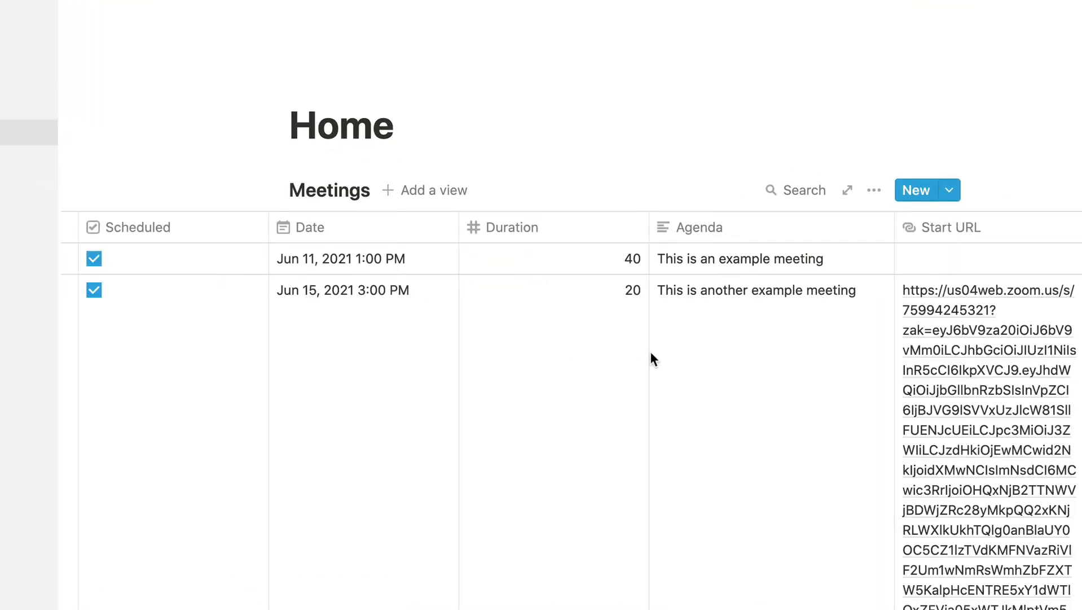
{"action": "scroll", "coordinate": [650, 352], "scroll_direction": "down", "scroll_amount": 2}
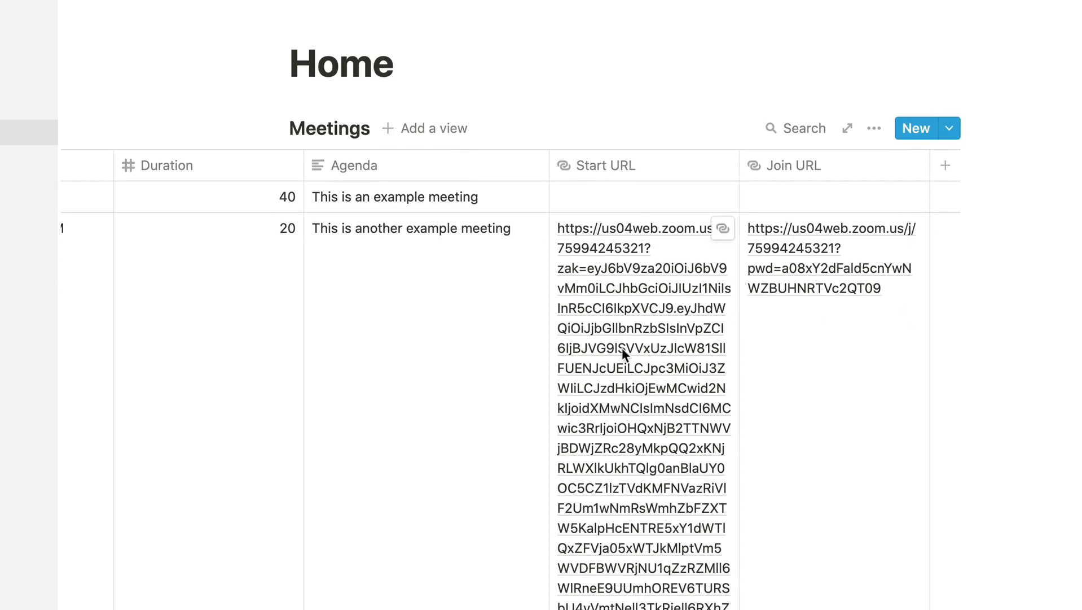
{"action": "scroll", "coordinate": [668, 355], "scroll_direction": "down", "scroll_amount": 5}
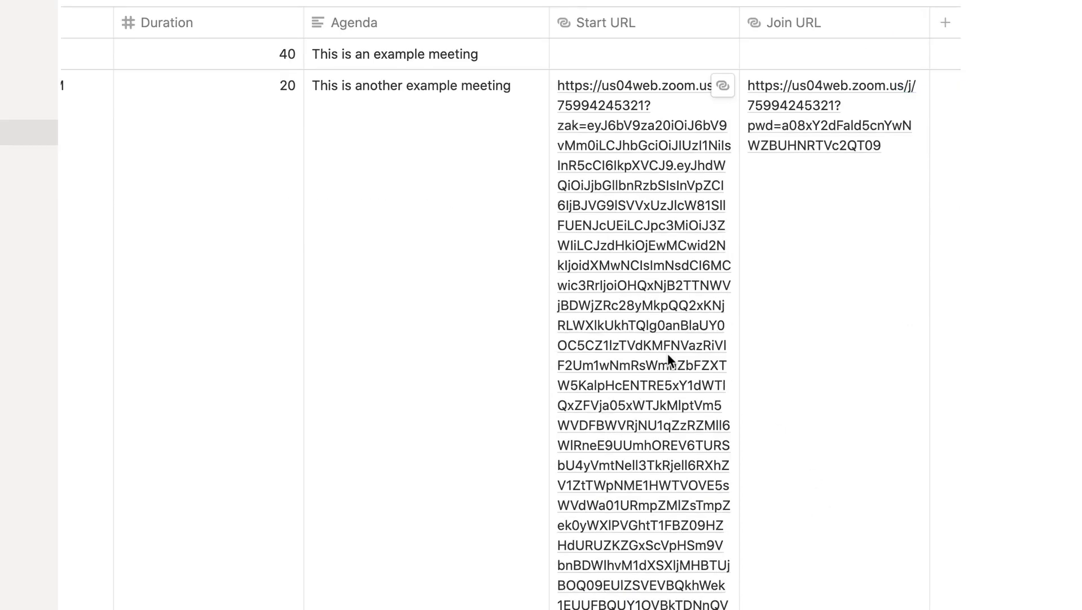
{"action": "scroll", "coordinate": [667, 353], "scroll_direction": "up", "scroll_amount": 5}
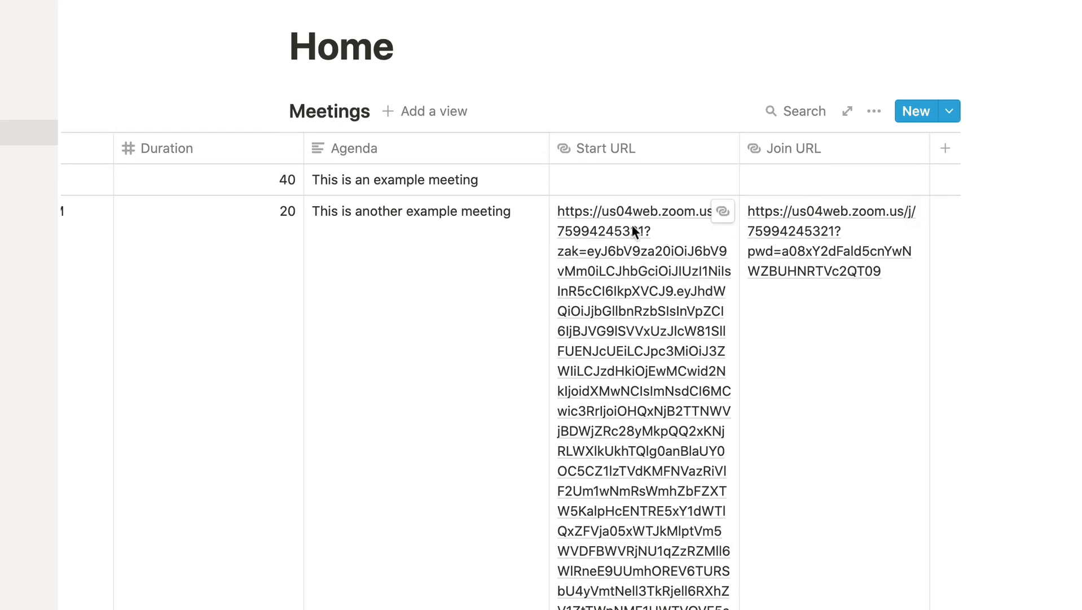
Turn off Wrap cells for the Meetings table.
{"action": "left_click", "coordinate": [874, 113]}
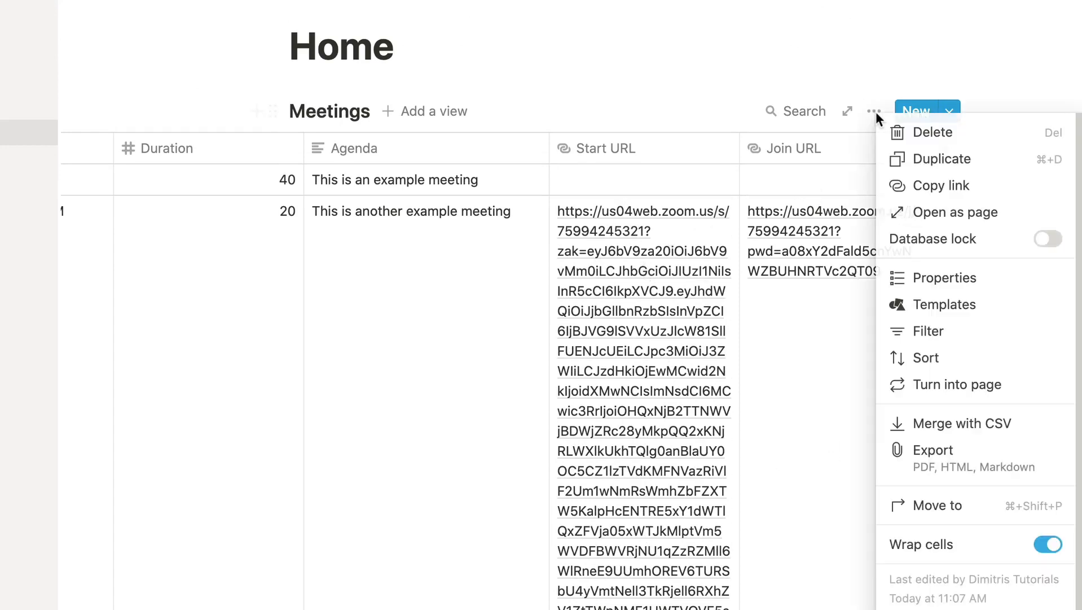
{"action": "left_click", "coordinate": [1040, 546]}
{"action": "left_click", "coordinate": [715, 447]}
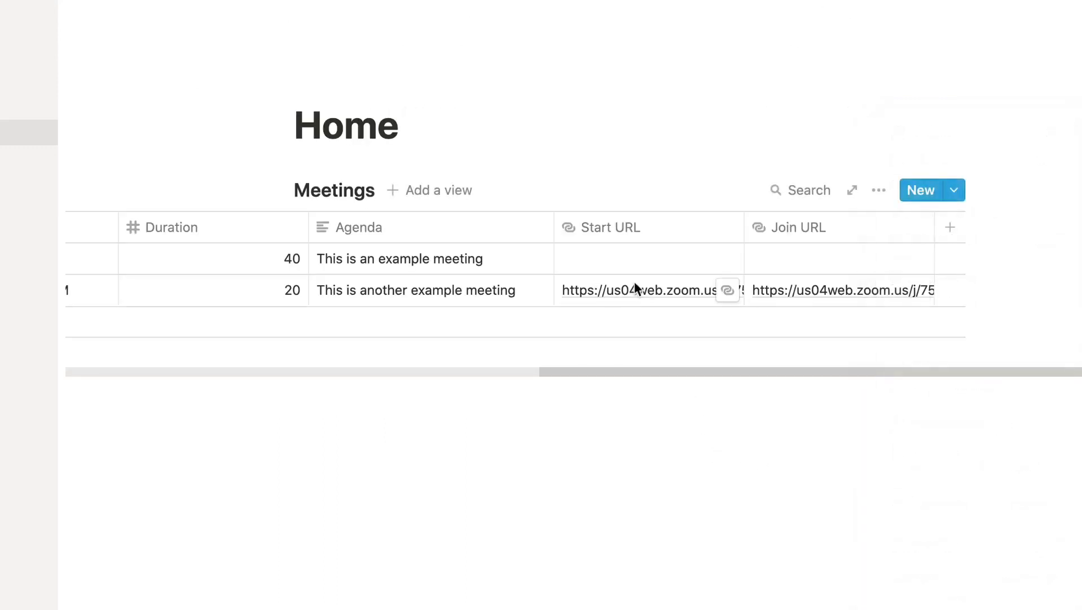
Review the Meetings table's columns, switch to Zoom and refresh the upcoming meetings to check the new meeting.
{"action": "scroll", "coordinate": [633, 281], "scroll_direction": "left", "scroll_amount": 10}
{"action": "scroll", "coordinate": [633, 281], "scroll_direction": "right", "scroll_amount": 10}
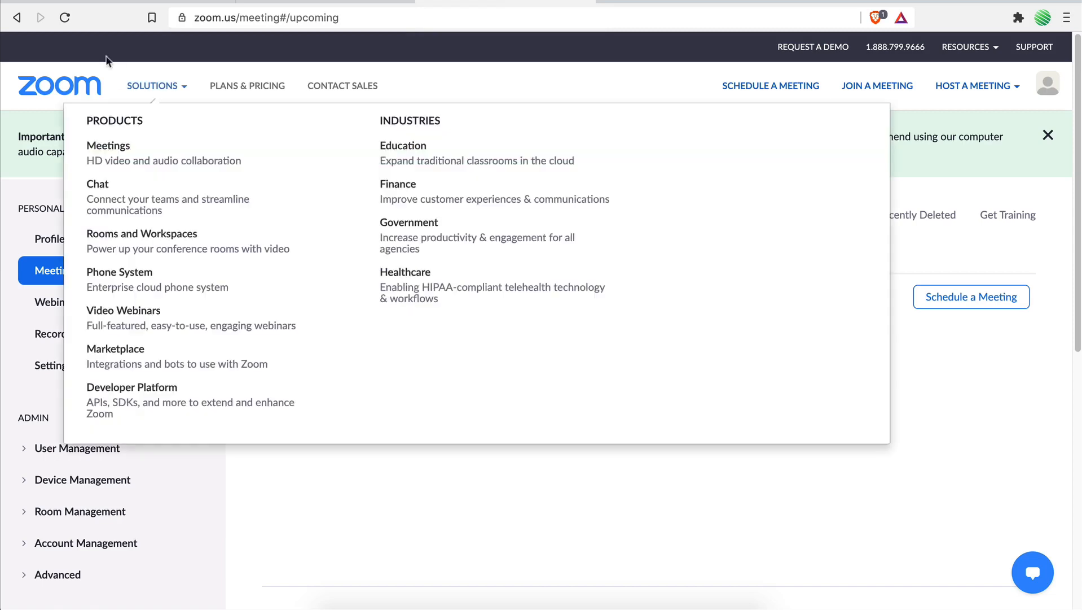
{"action": "left_click", "coordinate": [65, 18]}
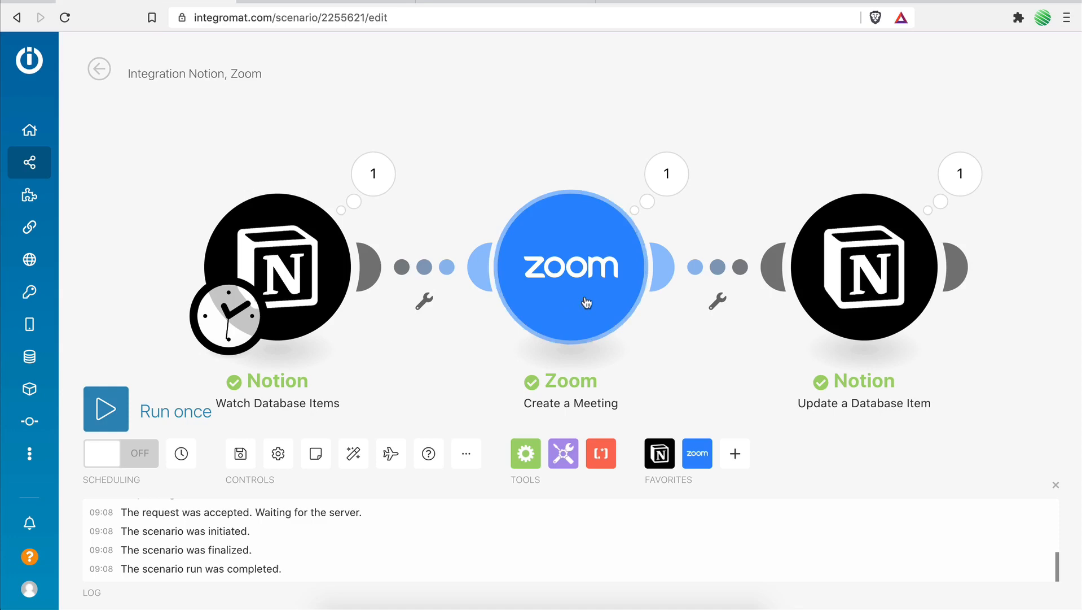
Review the Start Time and Timezone settings of Integromat's Zoom Create a Meeting module, and compare them with the upcoming meeting in Zoom.
{"action": "left_click", "coordinate": [588, 290]}
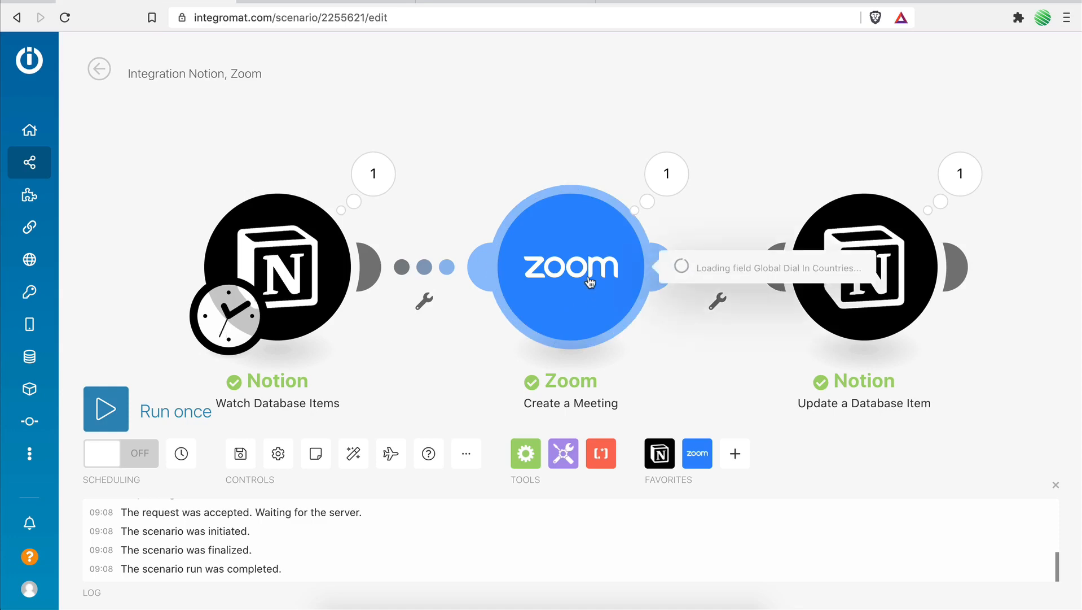
{"action": "scroll", "coordinate": [810, 406], "scroll_direction": "down", "scroll_amount": 3}
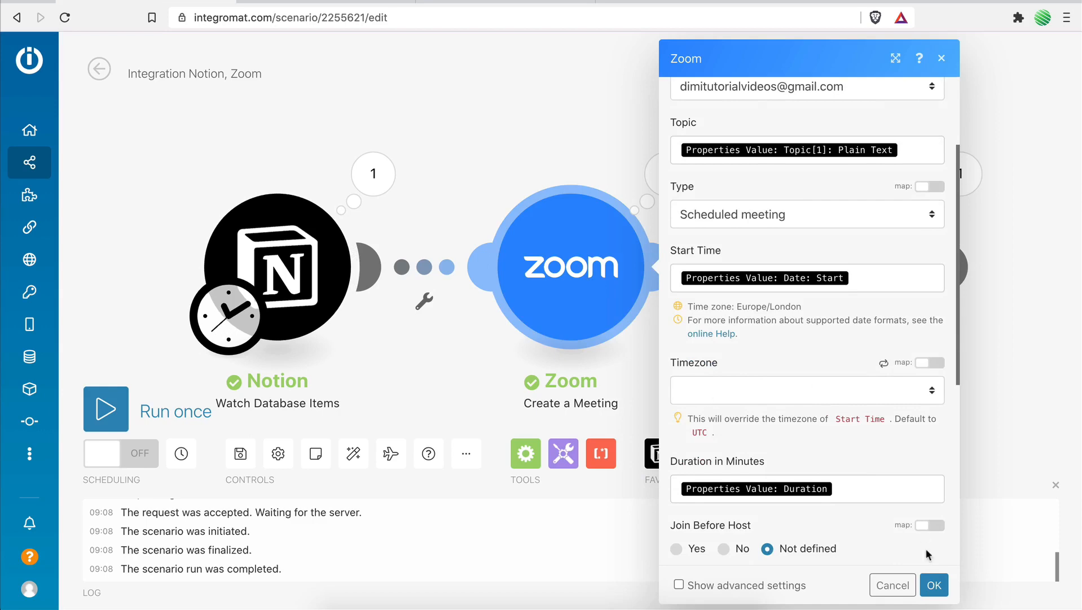
{"action": "left_click", "coordinate": [892, 585]}
{"action": "left_click", "coordinate": [428, 3]}
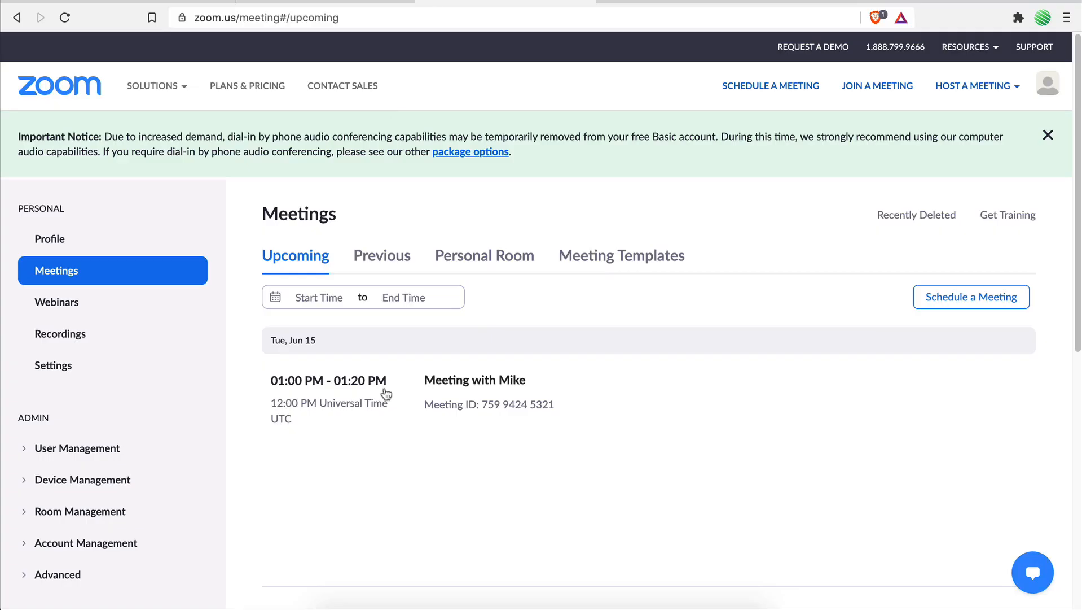
{"action": "mouse_move", "coordinate": [390, 398]}
Switch to Notion and test the Join URL and Start URL links of the second meeting in the Meetings table.
{"action": "left_click", "coordinate": [288, 3]}
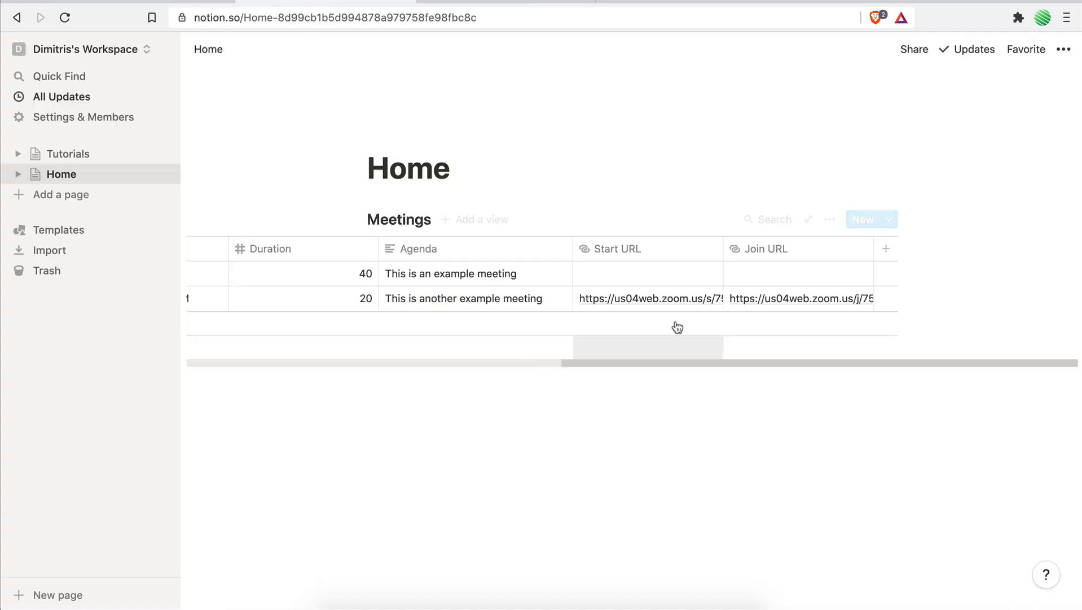
{"action": "scroll", "coordinate": [566, 272], "scroll_direction": "left", "scroll_amount": 1}
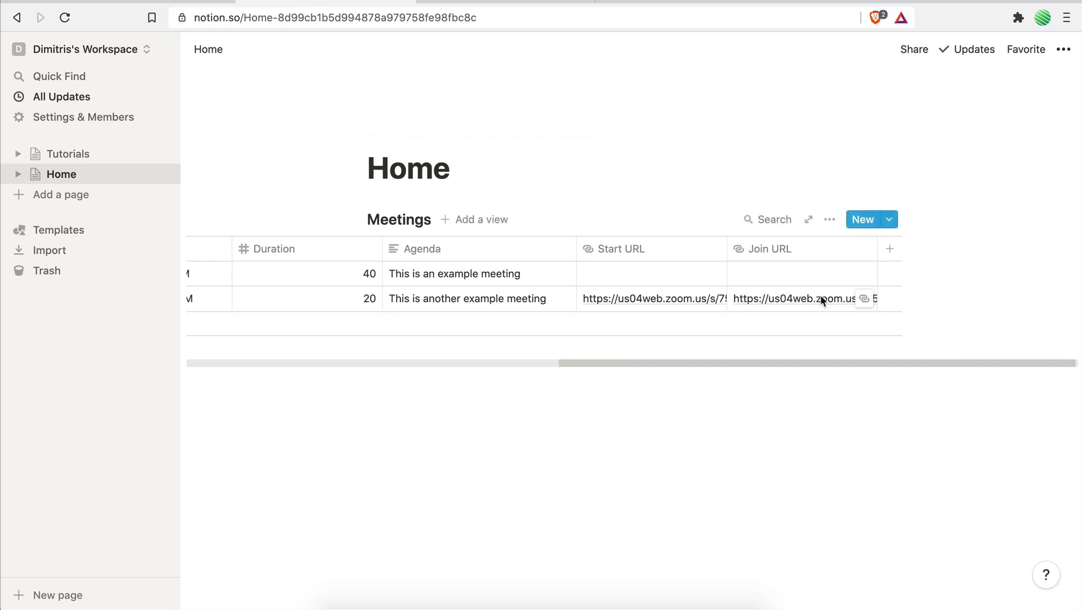
{"action": "left_click", "coordinate": [864, 301]}
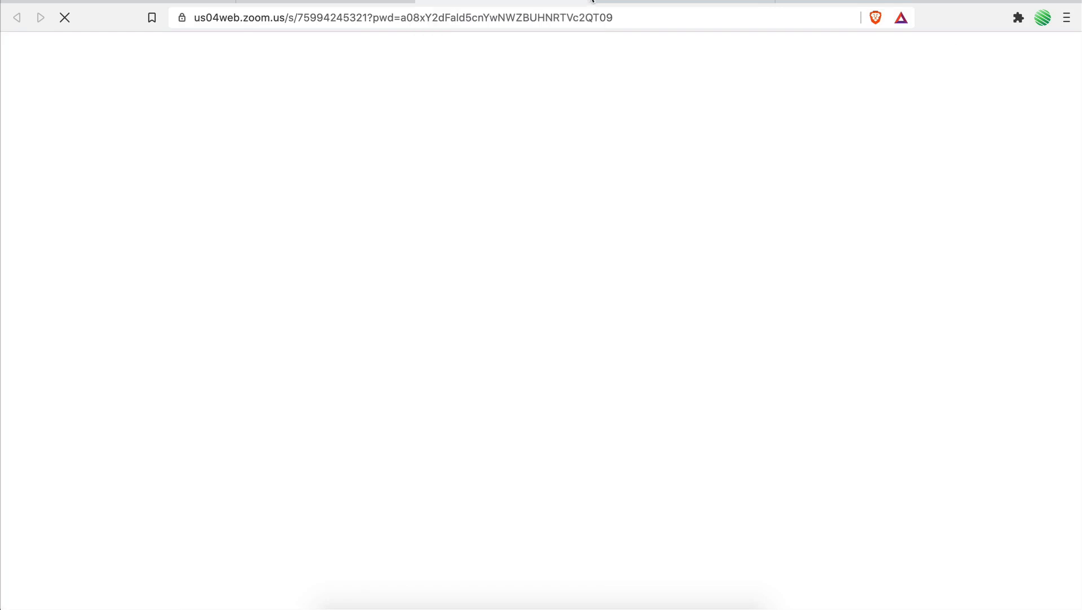
{"action": "left_click", "coordinate": [591, 0]}
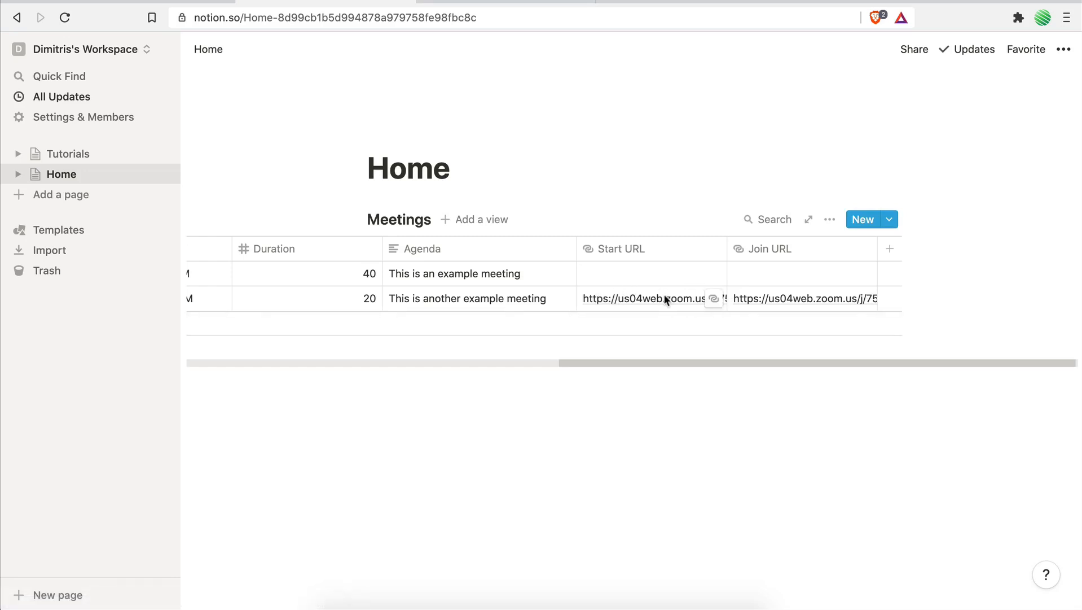
{"action": "left_click", "coordinate": [715, 299]}
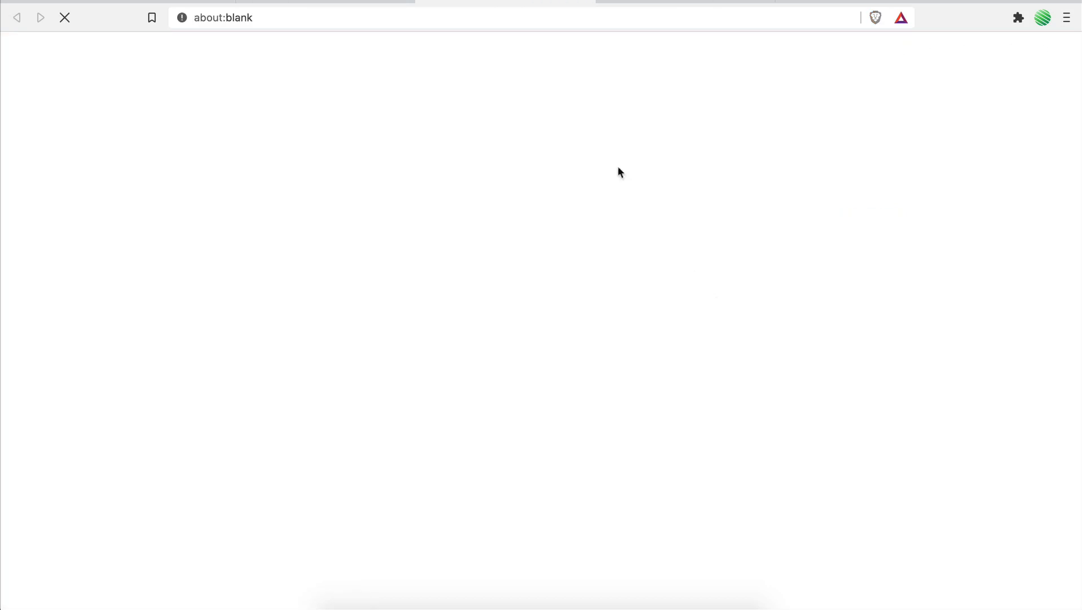